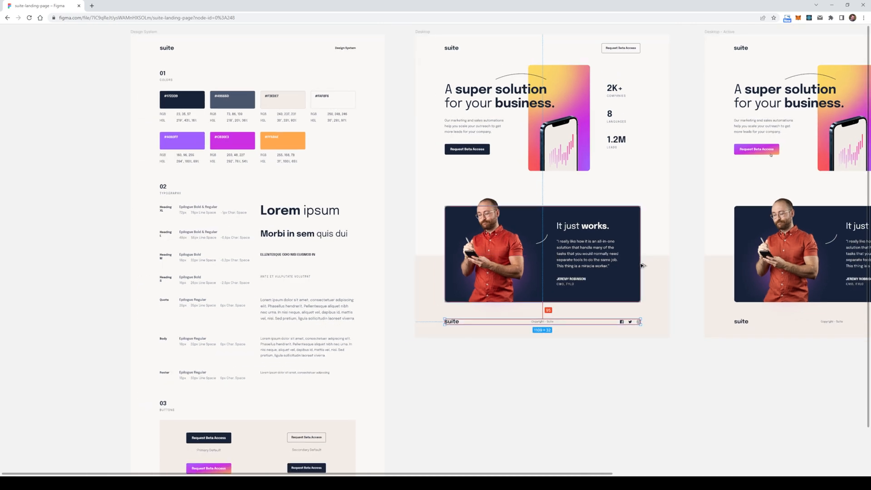
drag(691, 238, 379, 276)
scroll(392, 277, down, 2)
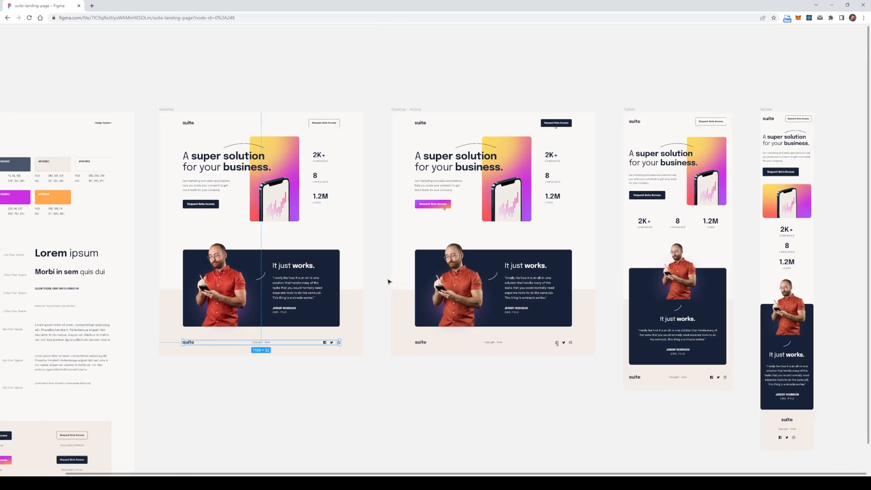
scroll(183, 172, up, 5)
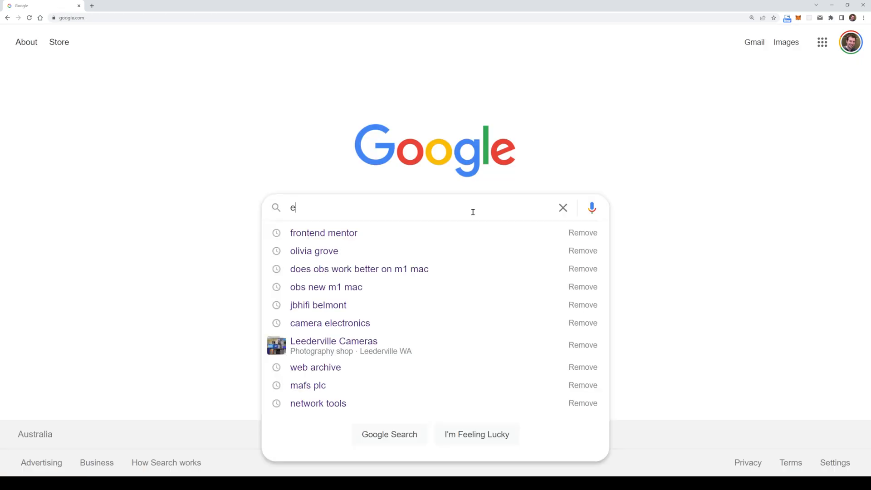
Step: Search Google for "editor x" and create a new Editor X site in the Other category, starting from scratch
text(editor x)
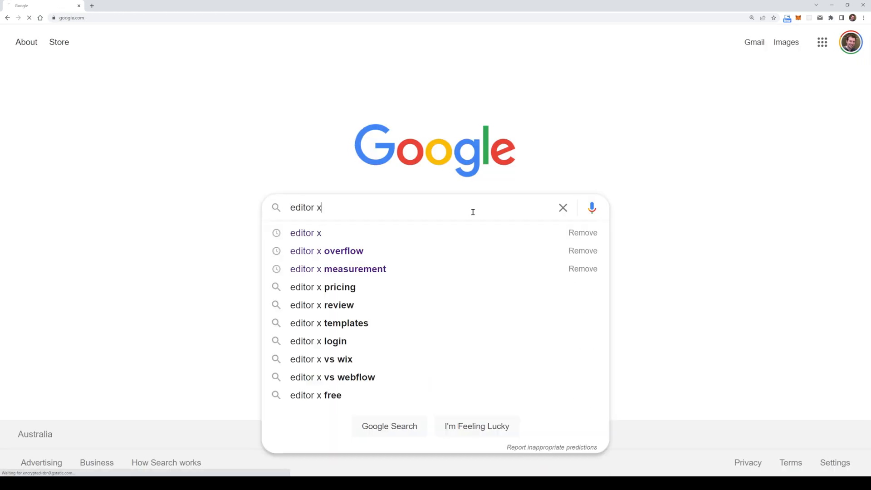
key(Return)
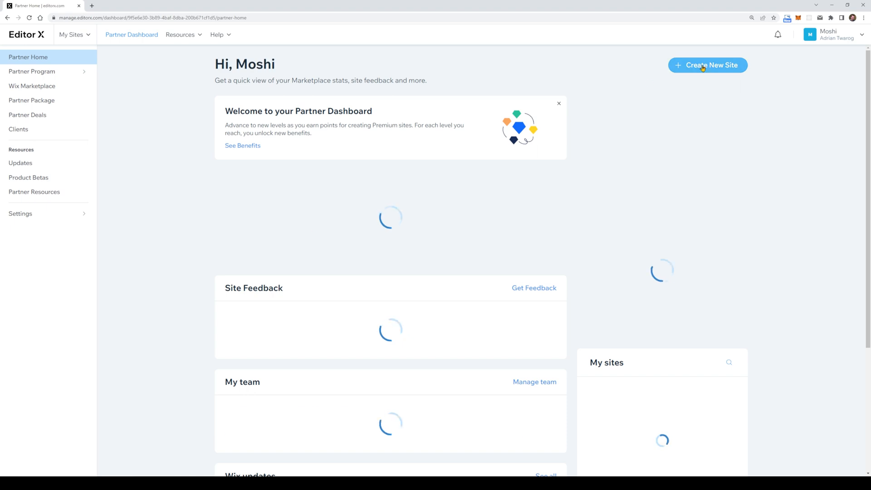
click(702, 67)
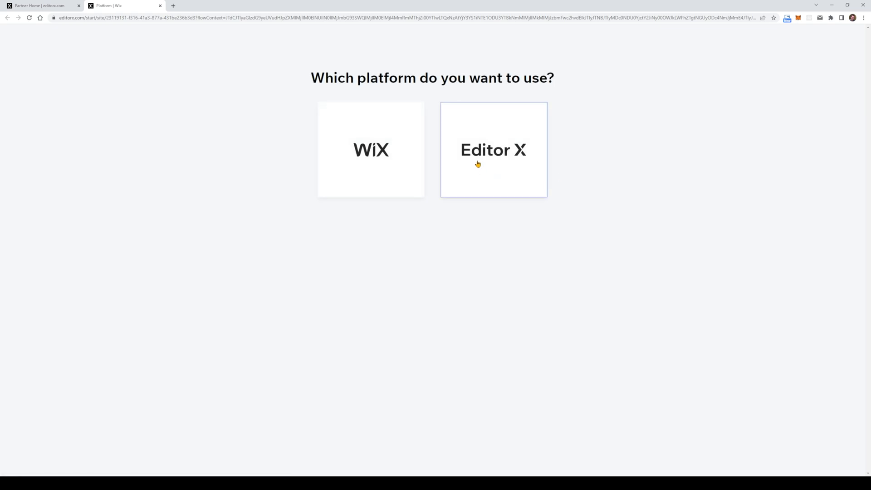
click(478, 168)
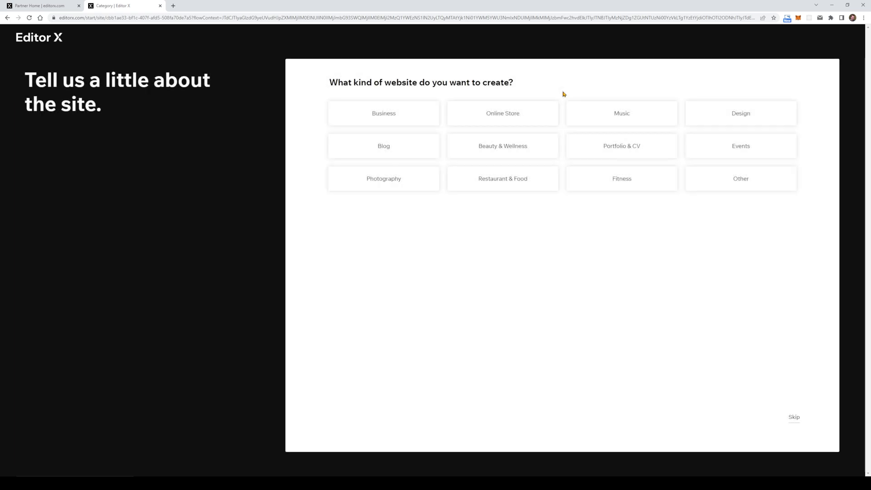
click(741, 186)
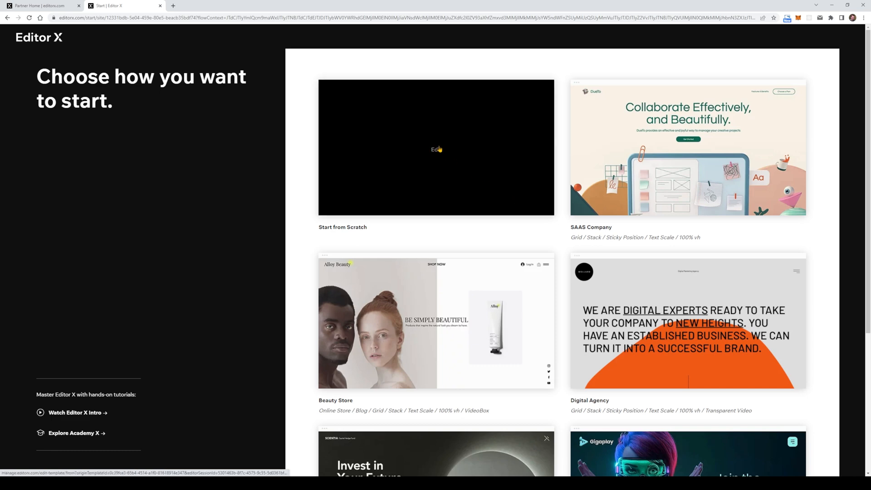
click(439, 147)
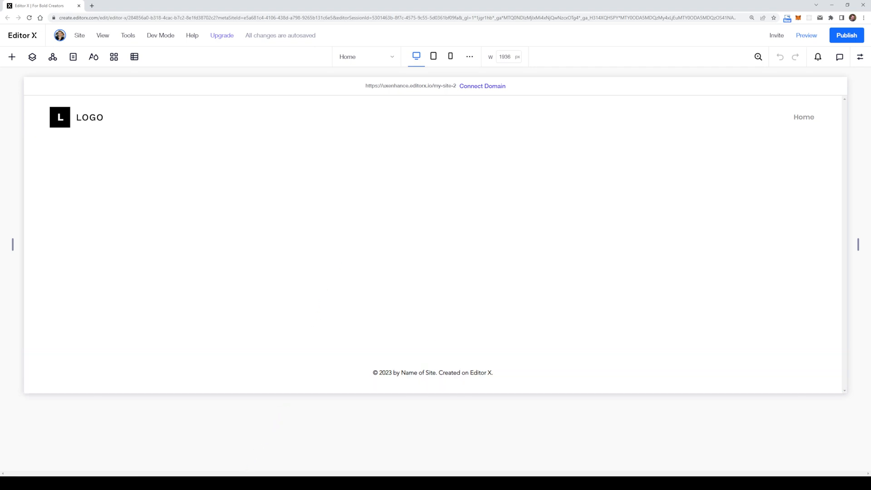
Step: Switch to the suite-landing-page file in Figma and export the suite logo from the Desktop frame's header as SVG
click(259, 454)
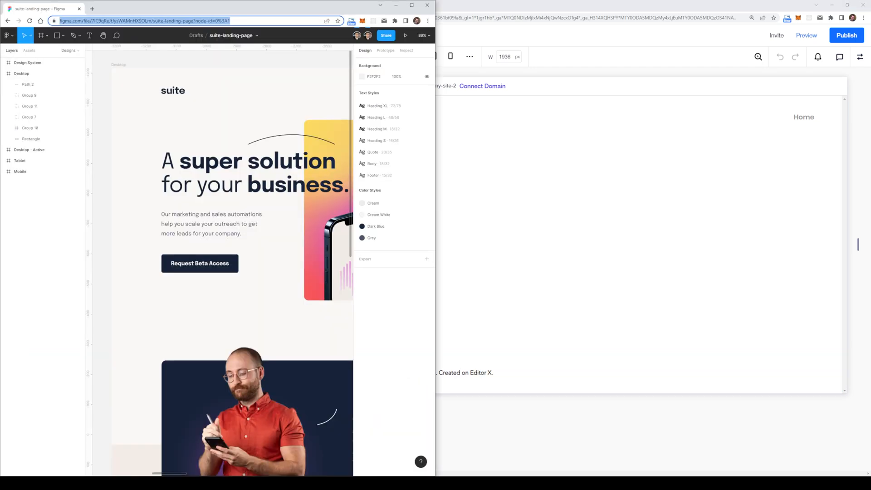
click(411, 5)
click(589, 133)
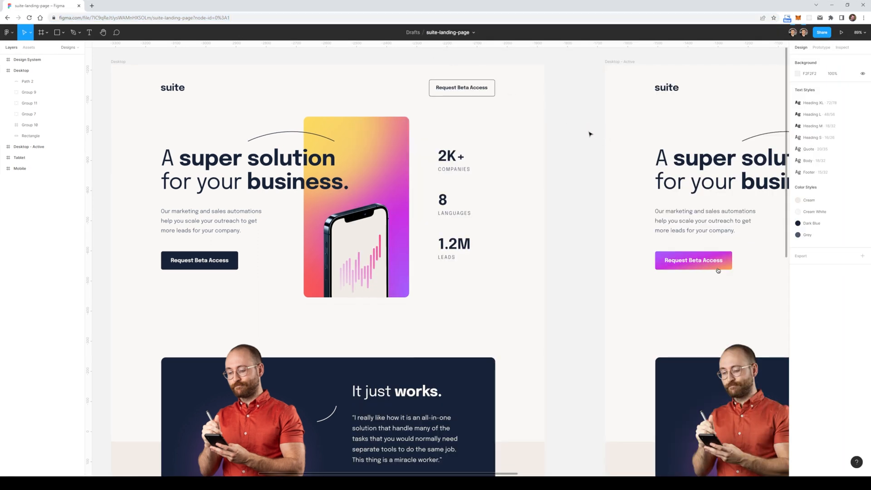
drag(499, 117, 616, 130)
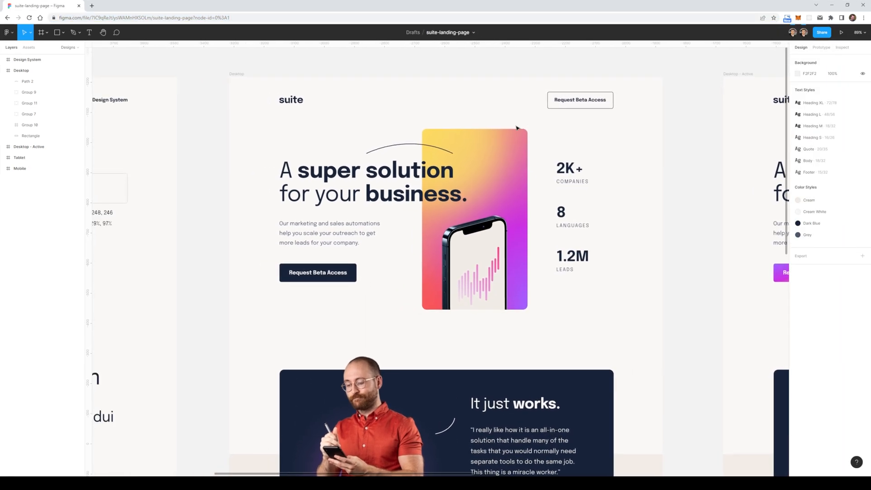
click(302, 102)
double_click(293, 105)
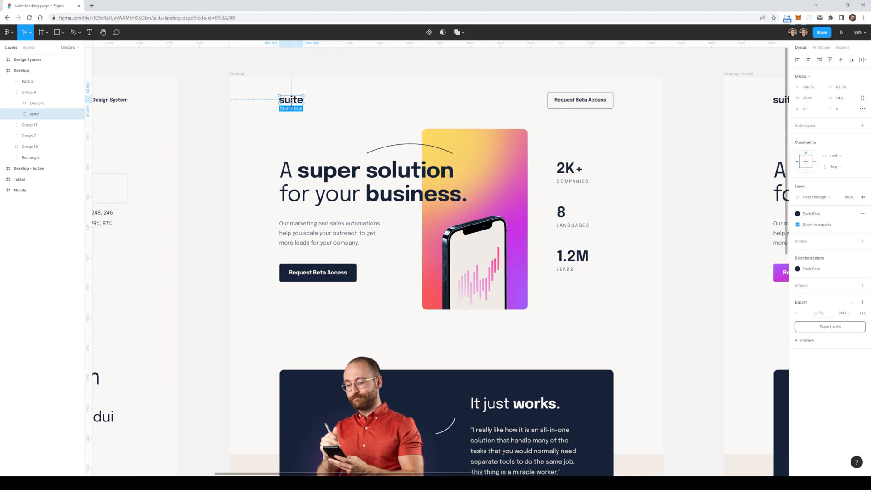
click(840, 327)
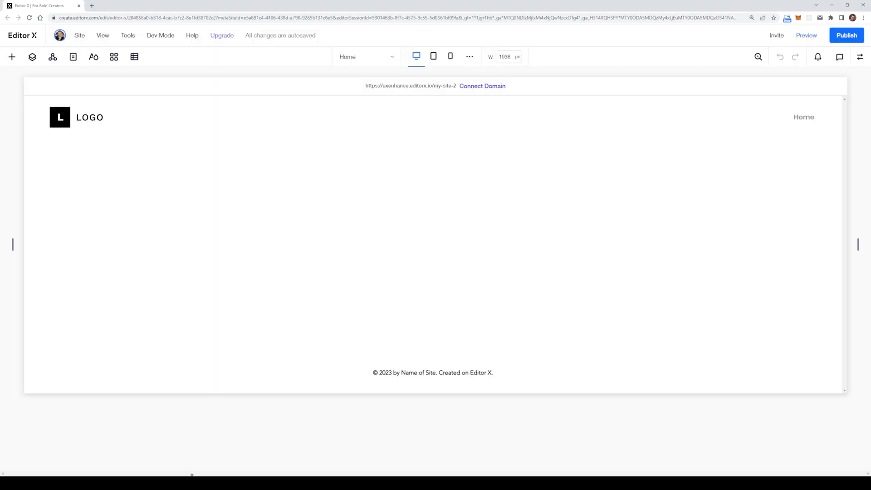
Step: In Editor X, replace the header's placeholder logo with vector art uploaded from suite.svg in the Downloads folder
click(84, 117)
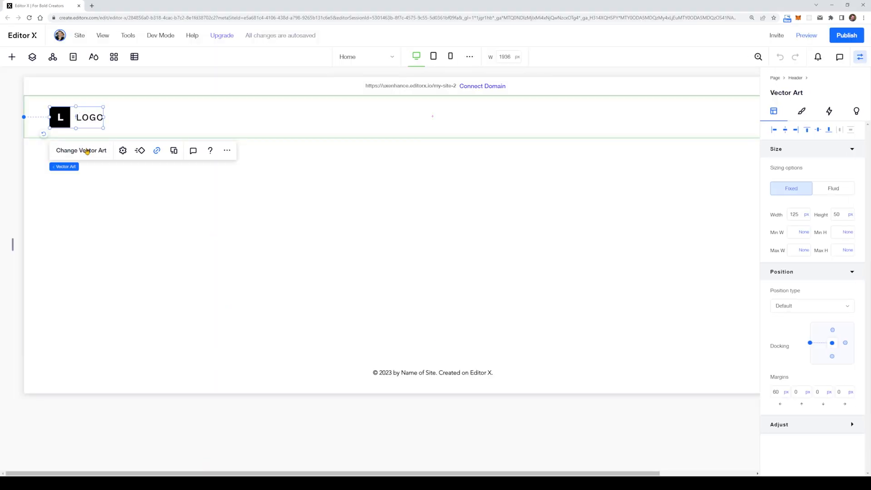
click(84, 150)
click(139, 104)
key(alt+Tab)
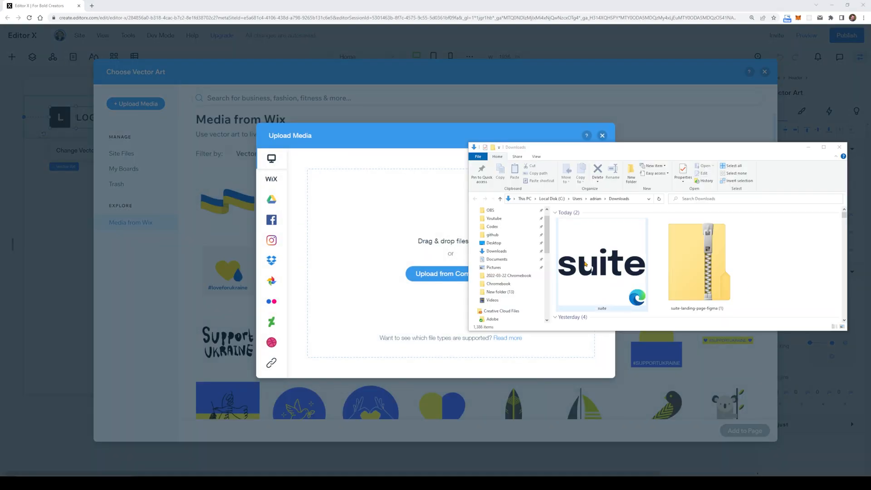
drag(603, 296, 385, 264)
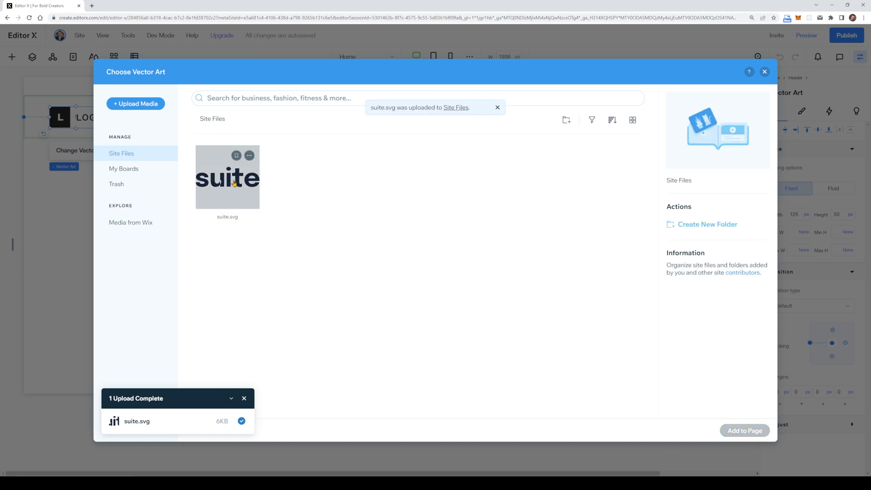
click(740, 433)
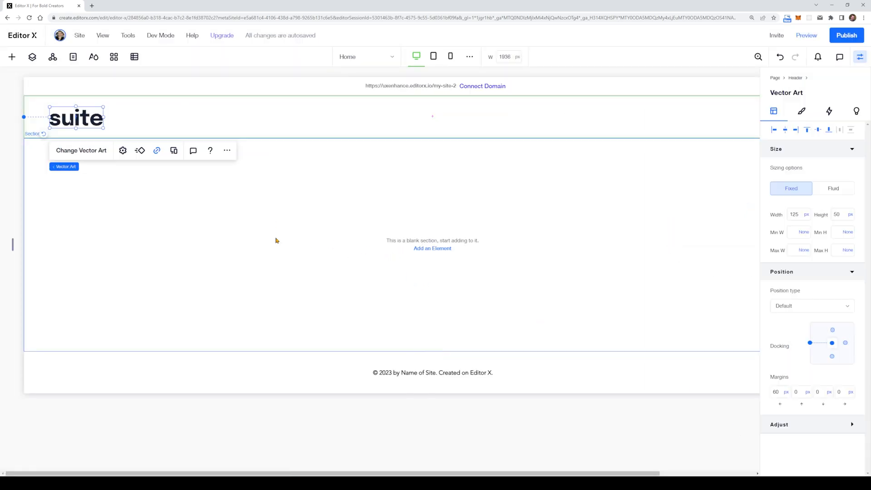
Step: Copy the hex code FAF8F6 from the off-white swatch in Figma's Design System frame
click(258, 246)
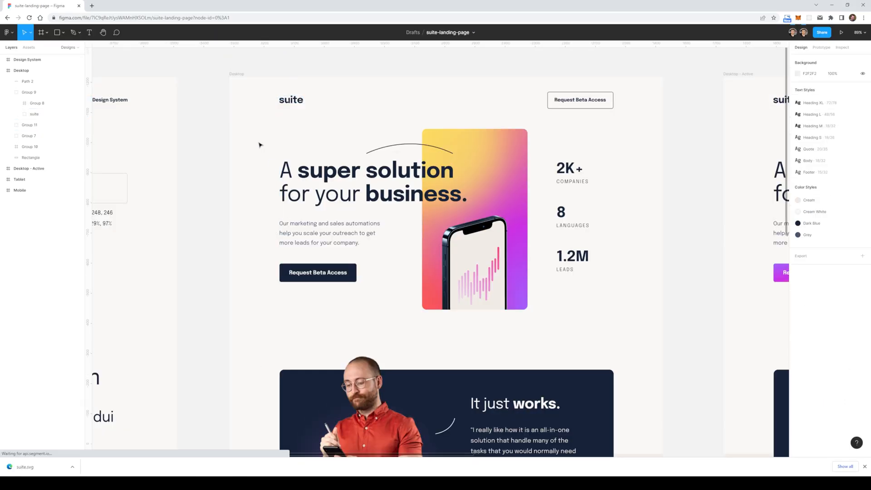
drag(248, 167, 624, 158)
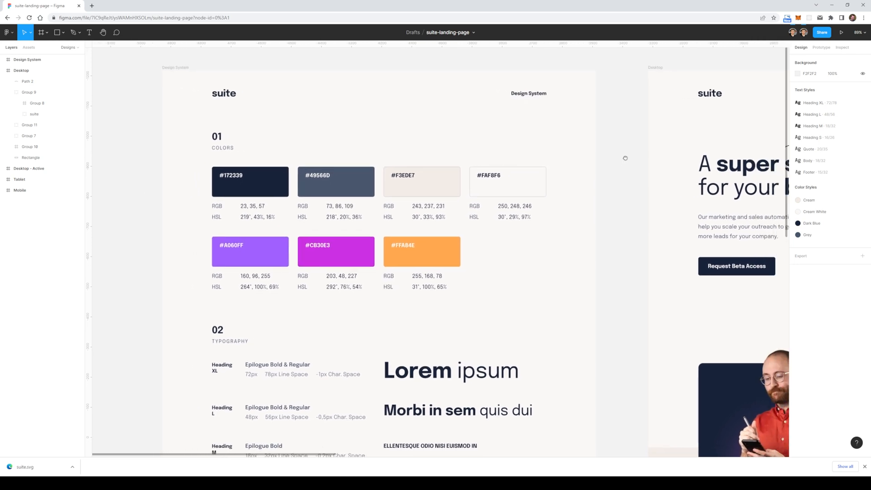
click(518, 186)
click(515, 190)
click(491, 179)
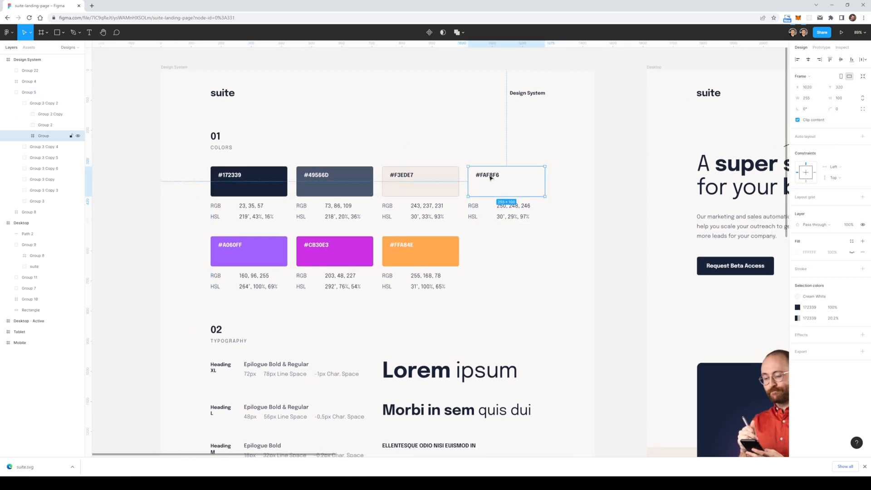
click(490, 178)
double_click(489, 175)
key(ctrl+c)
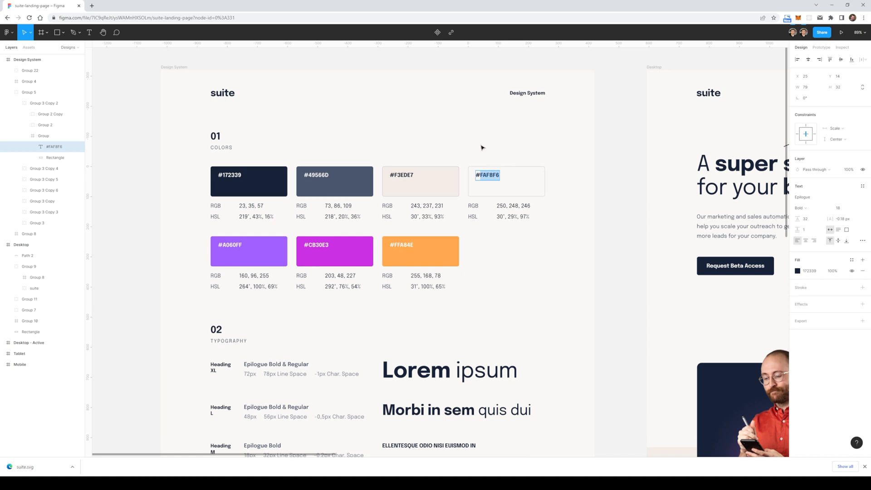
key(Escape)
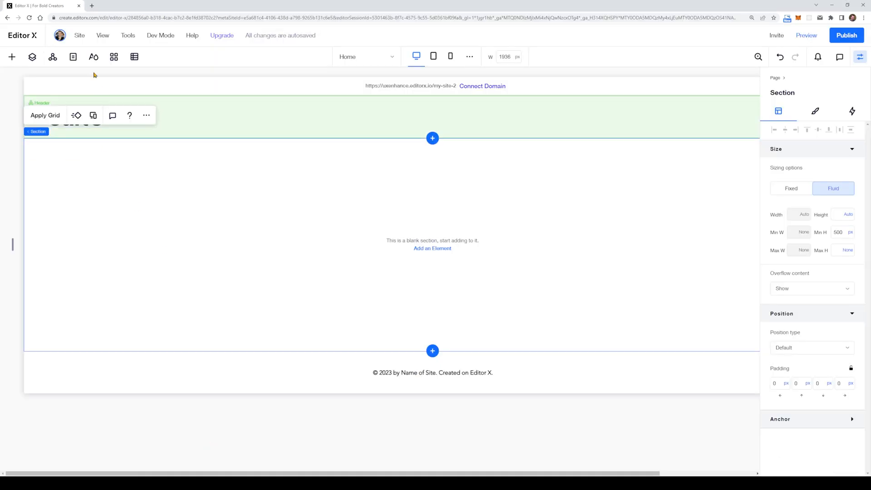
Step: In Editor X's site color styles, set the lightest Background & Text color to #FAF8F6
click(94, 59)
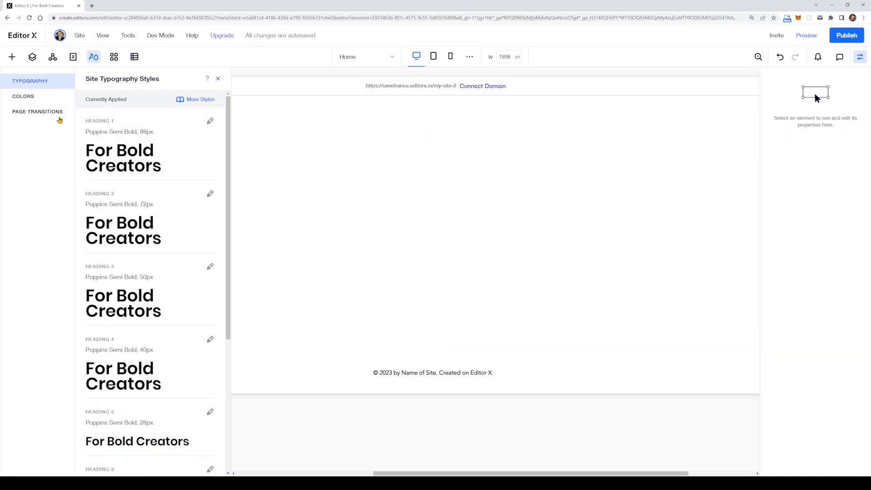
click(41, 97)
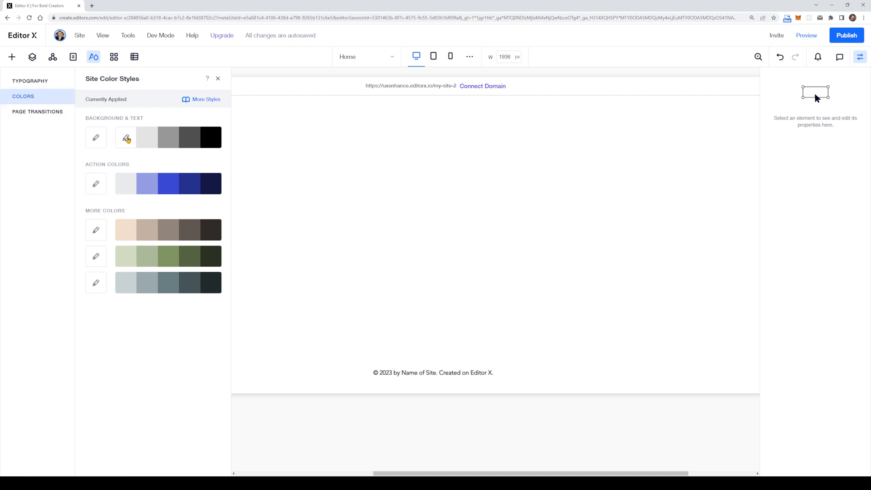
click(129, 141)
click(252, 227)
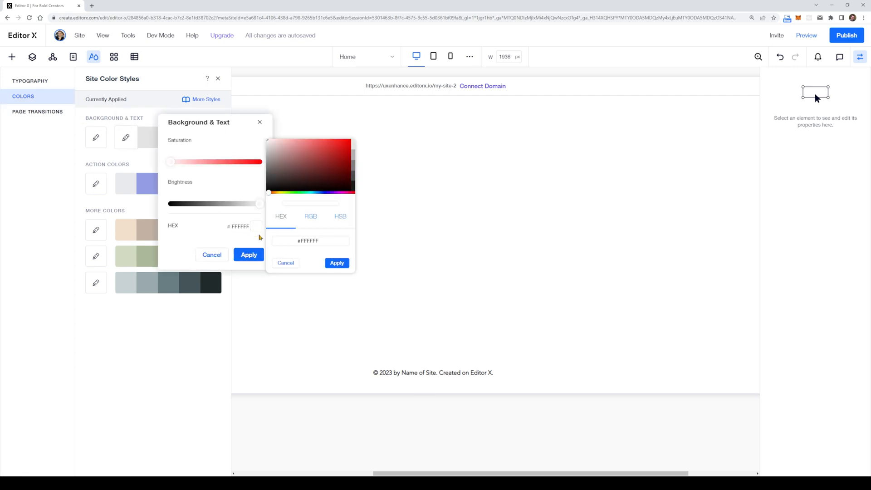
double_click(308, 239)
key(ctrl+v)
click(337, 263)
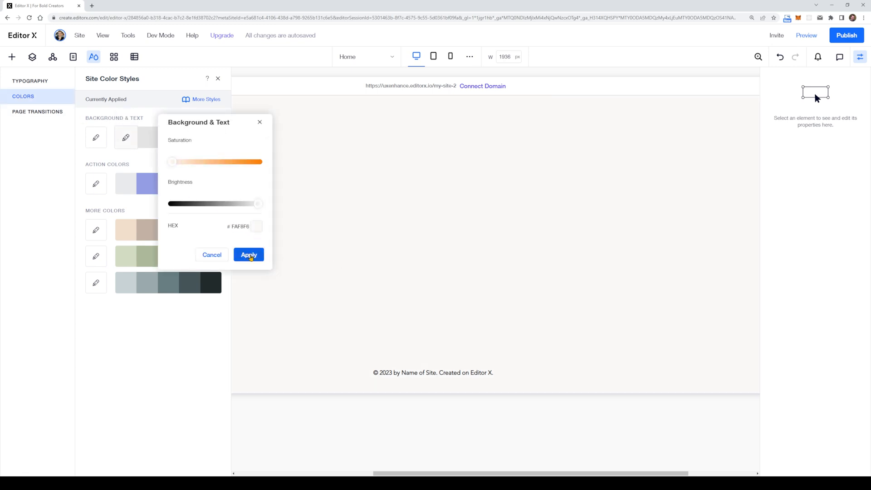
click(248, 255)
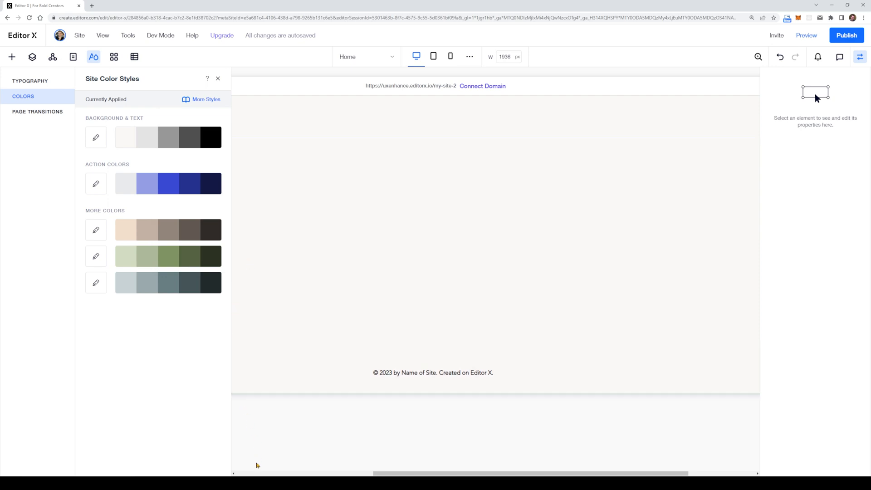
Step: Copy the hex code #172339 from the dark blue swatch in Figma's Design System frame
click(257, 482)
double_click(237, 179)
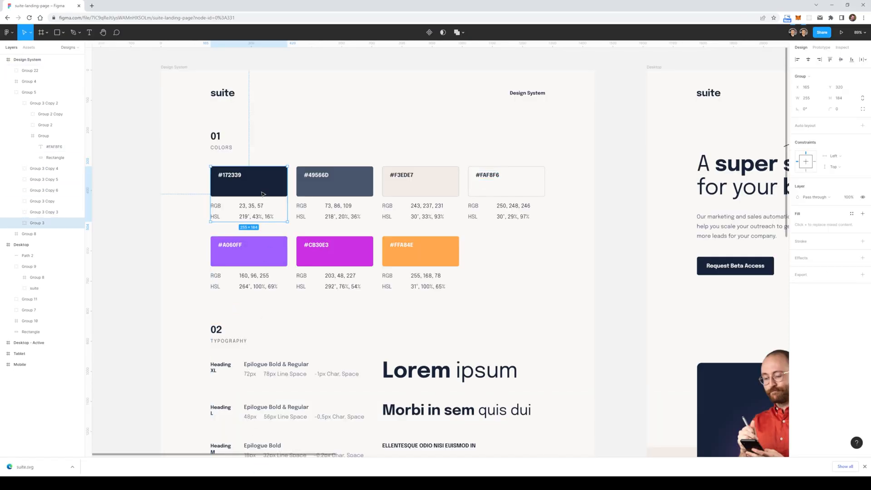
double_click(231, 175)
key(ctrl+c)
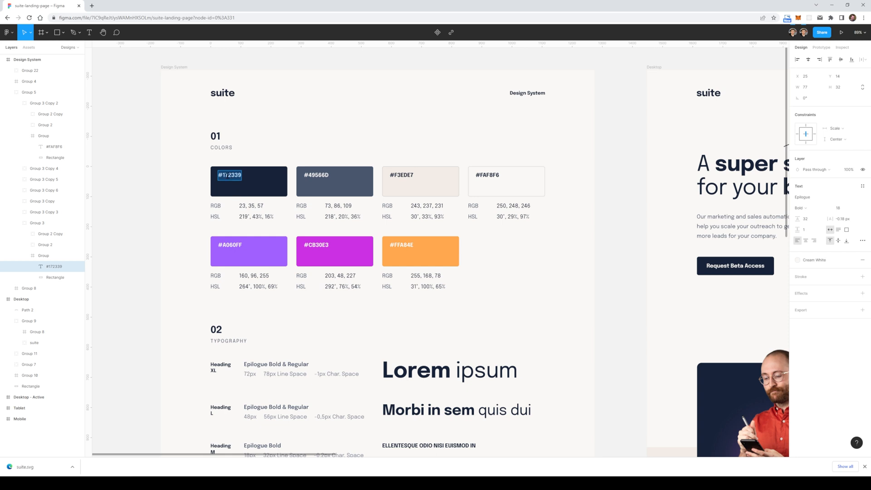
Step: Back in Editor X, set the darkest Background & Text color to #172339
click(204, 481)
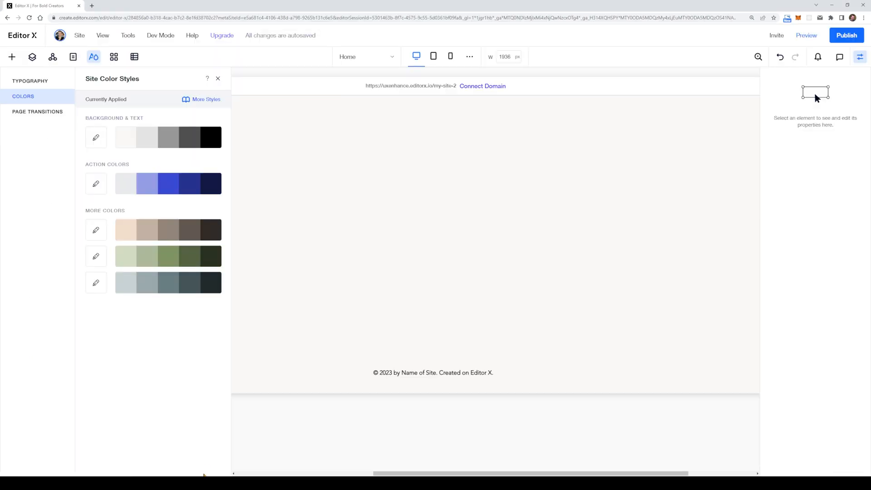
click(210, 138)
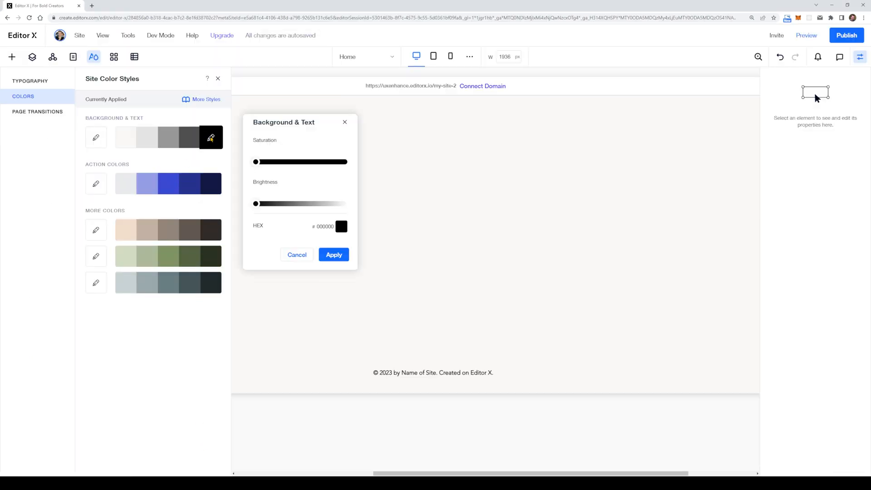
click(341, 226)
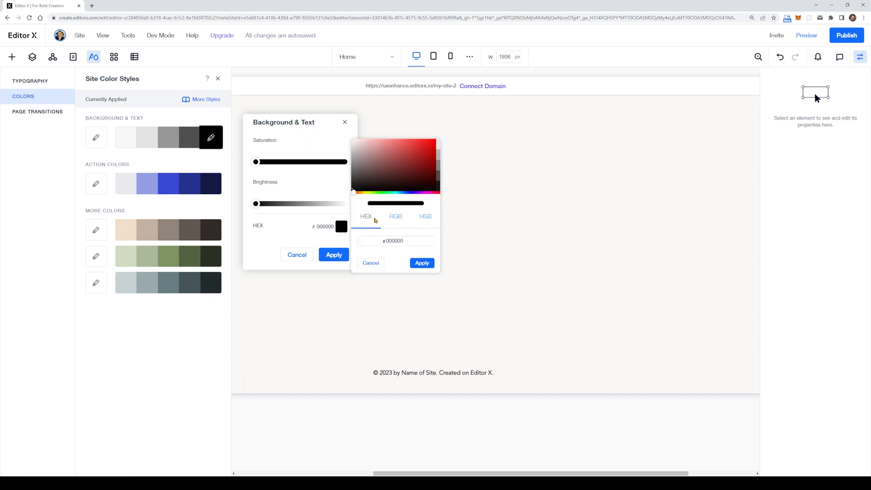
double_click(393, 240)
key(ctrl+v)
click(422, 263)
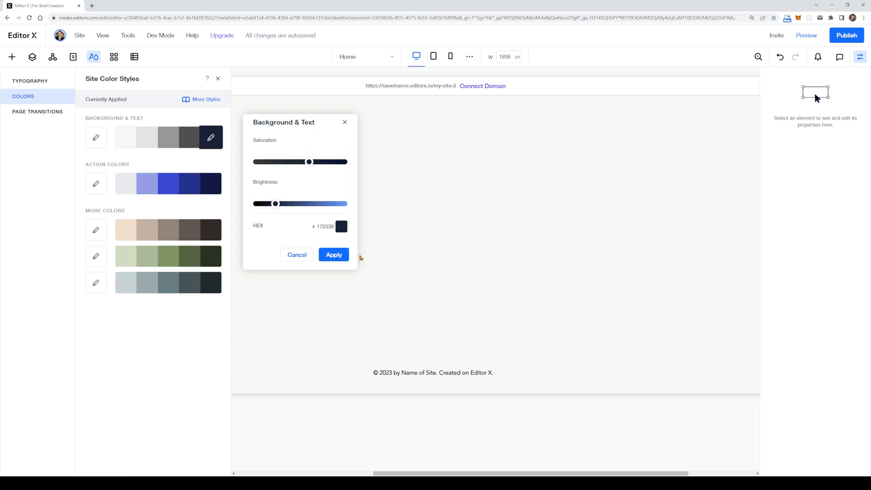
click(341, 257)
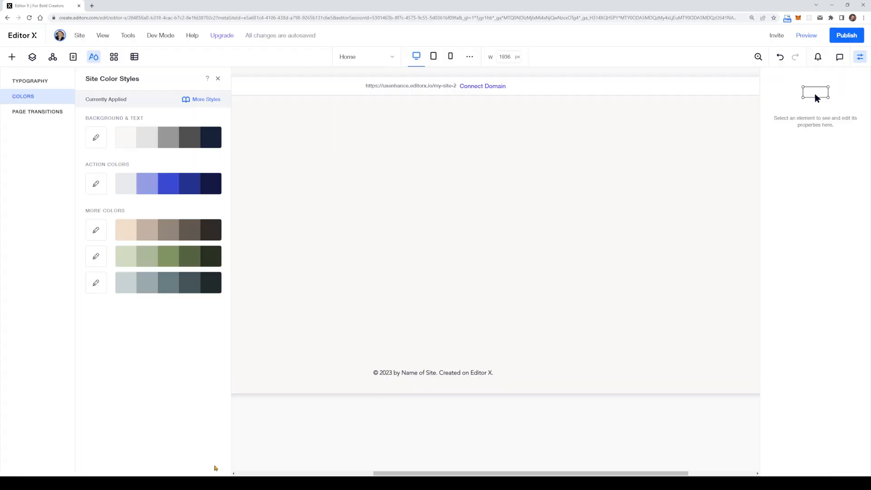
Step: Set the second-darkest Background & Text color to #49566D and the middle Action color to #A060FF, copied from Figma's swatch
click(190, 137)
click(307, 228)
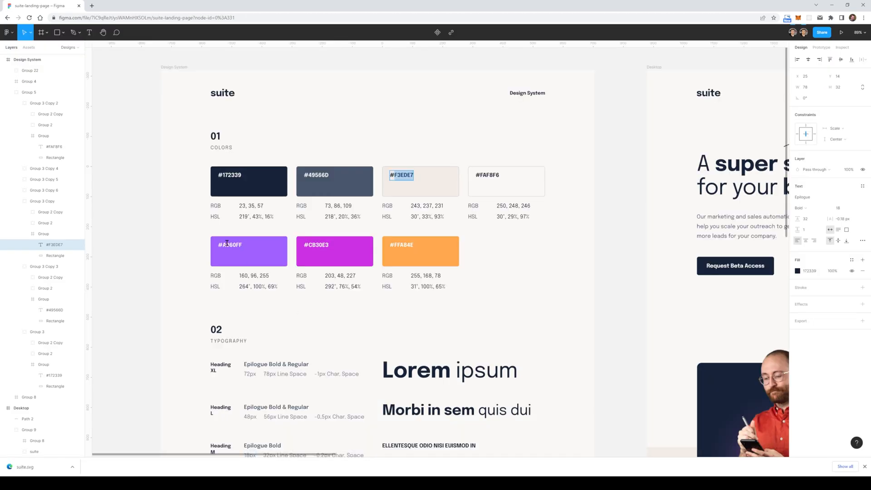
double_click(227, 243)
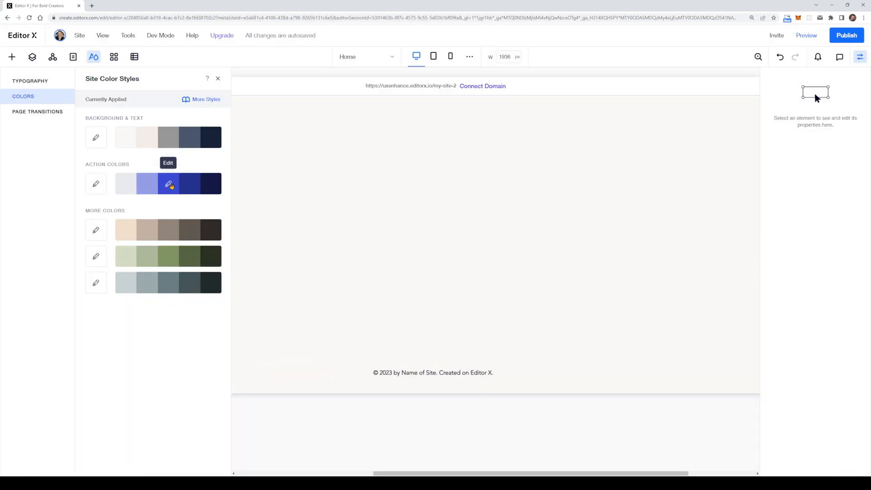
click(291, 301)
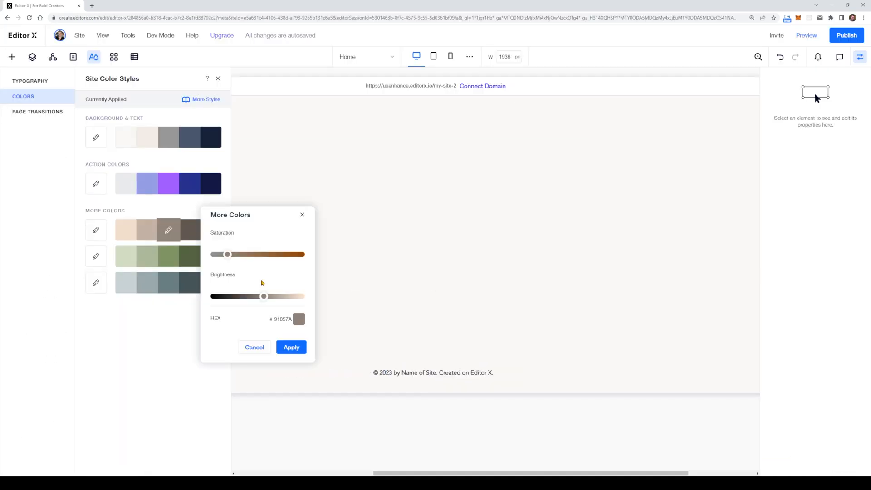
Step: Set the middle color of the first More Colors row to #CB30E3 and of the second row to #FFA84E
click(299, 317)
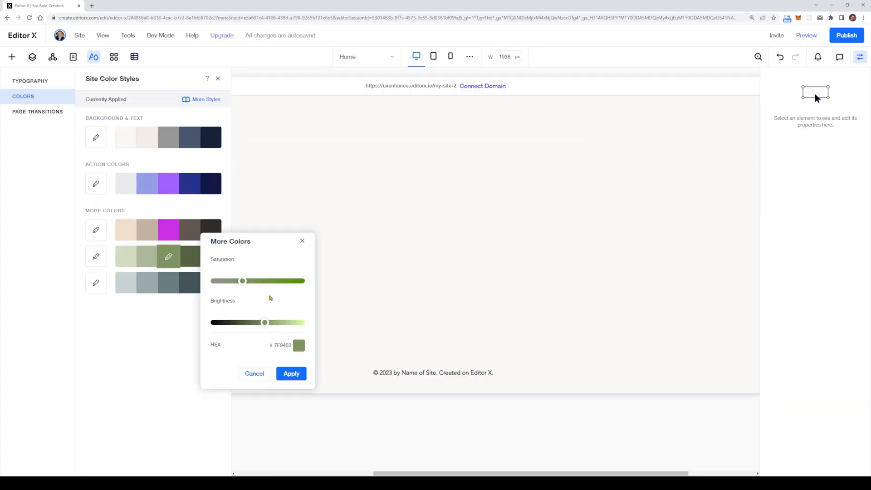
click(300, 349)
double_click(352, 360)
text(FFA84E)
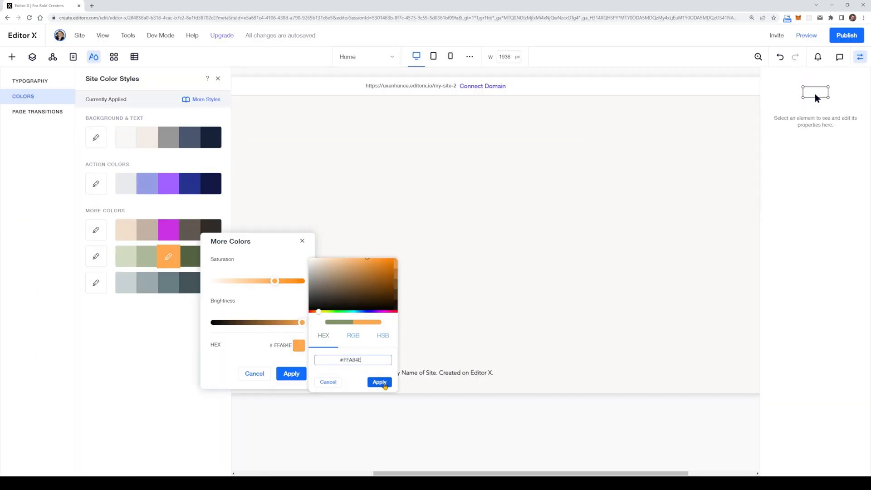
click(383, 381)
click(293, 374)
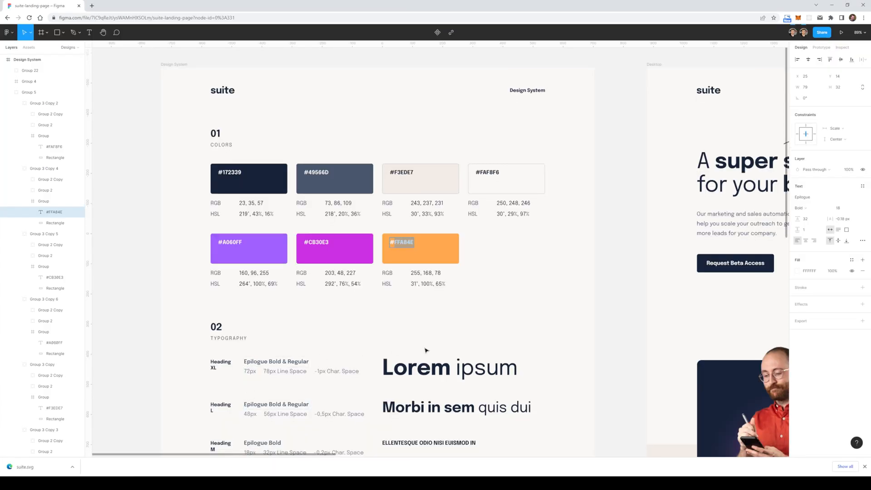
Step: Copy the Heading XL font name Epilogue from Figma's Design System frame and open Editor X's site typography styles
scroll(426, 345, down, 3)
scroll(426, 314, down, 2)
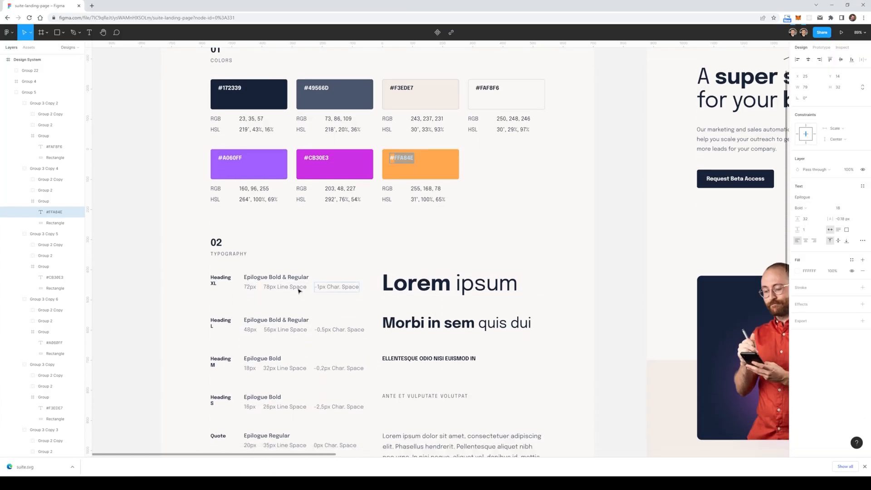
ctrl+click(251, 286)
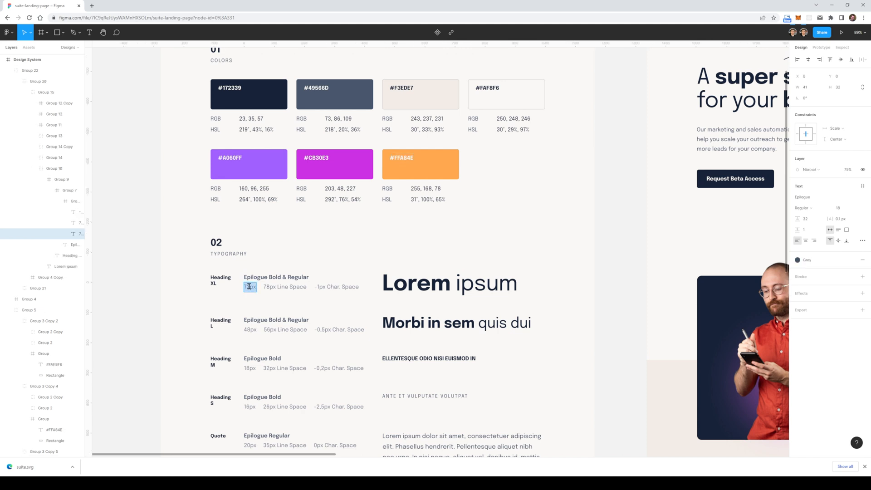
double_click(251, 277)
key(ctrl+c)
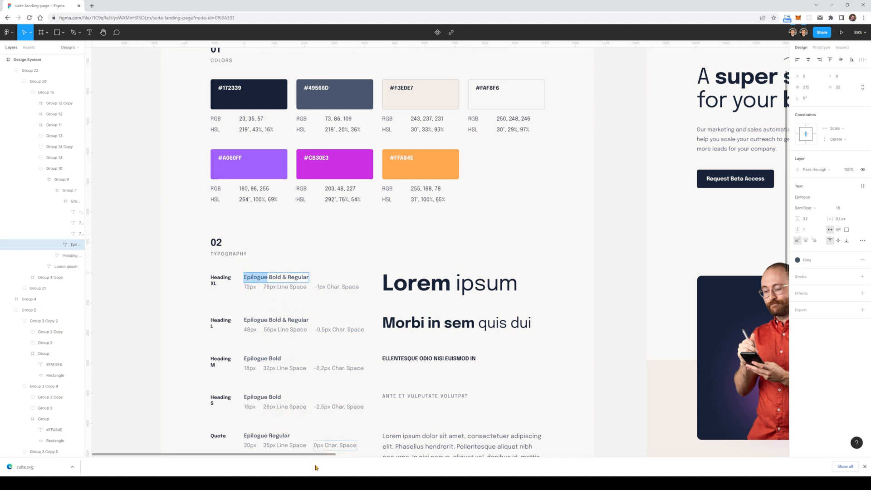
mouse_move(347, 483)
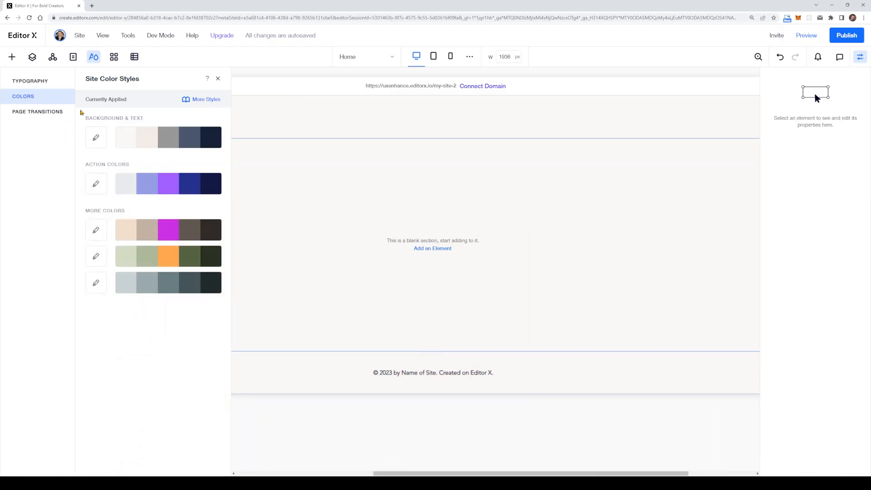
click(34, 82)
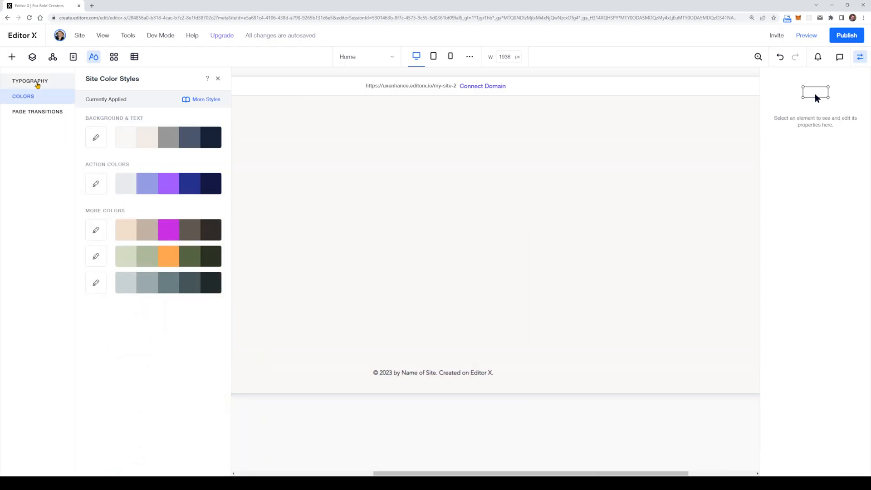
Step: Try to set the Heading 1 style to the Epilogue font at 72 px, and discard the edit
click(210, 121)
click(388, 141)
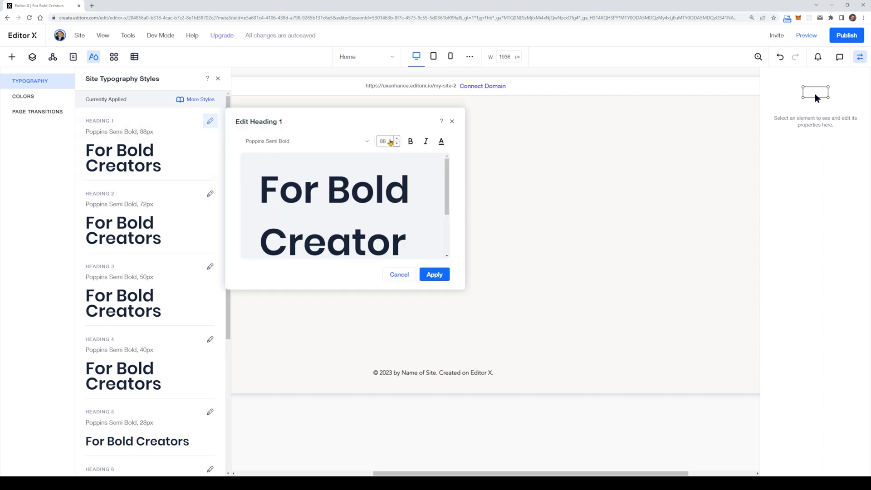
text(72)
click(274, 141)
text(Epilogue)
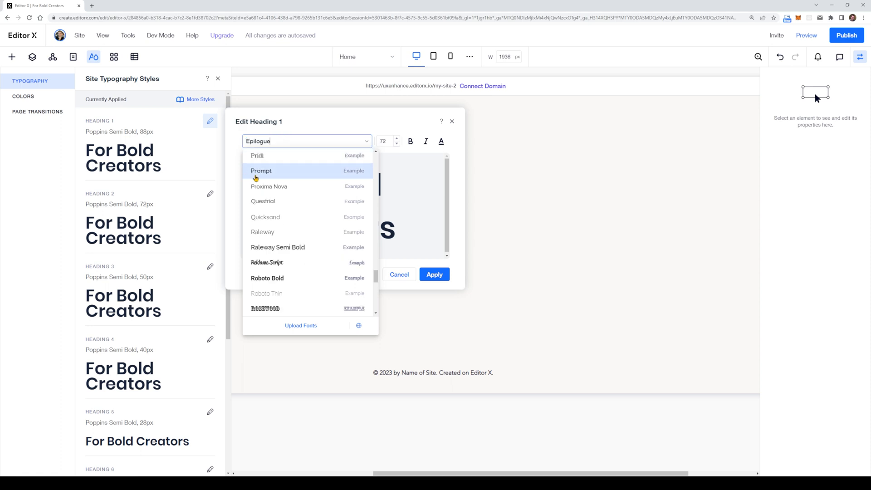
scroll(311, 194, up, 1)
scroll(312, 195, down, 1)
click(283, 143)
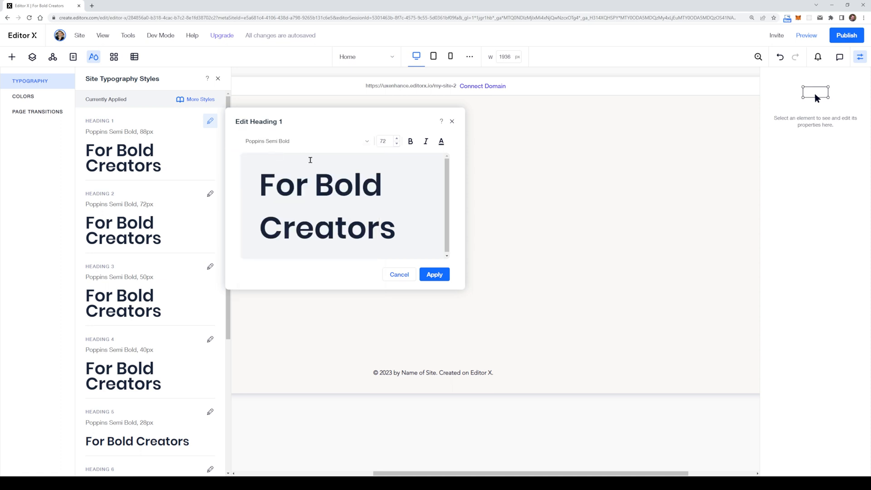
click(311, 143)
key(BackSpace)
text(E)
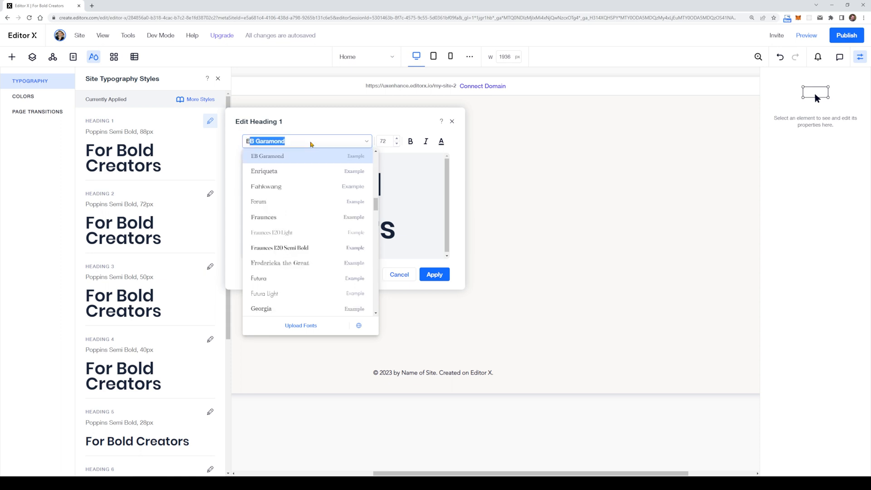
text(p)
click(295, 147)
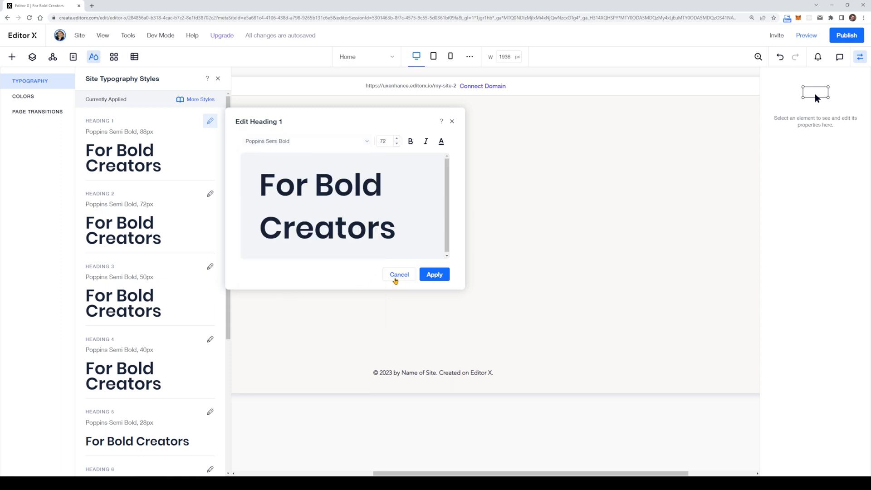
click(384, 278)
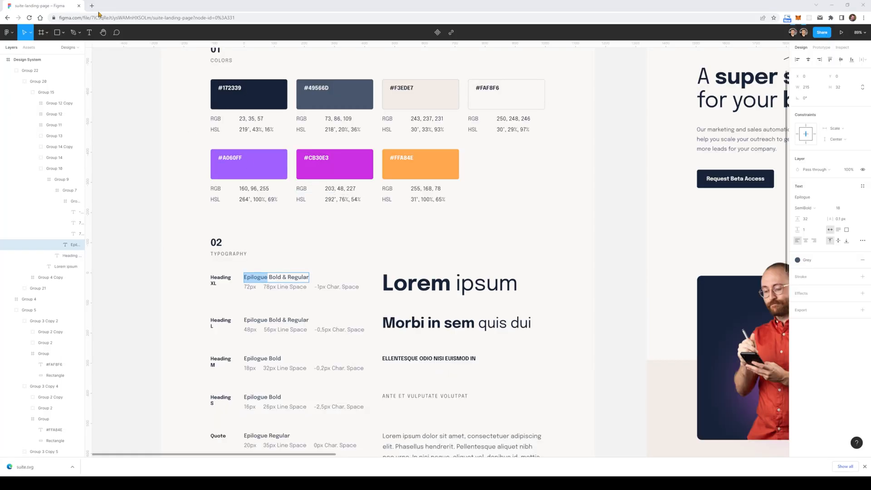
Step: Open the Google Fonts website in a new browser tab next to the Figma file
click(92, 6)
text(fonts)
key(Return)
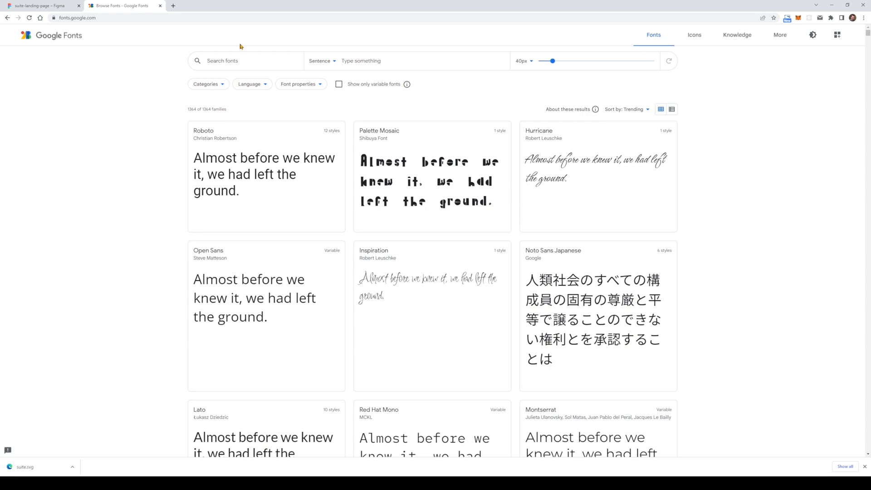
Step: Search Google Fonts for the font name Epilogue copied from Figma and open its family page
click(43, 6)
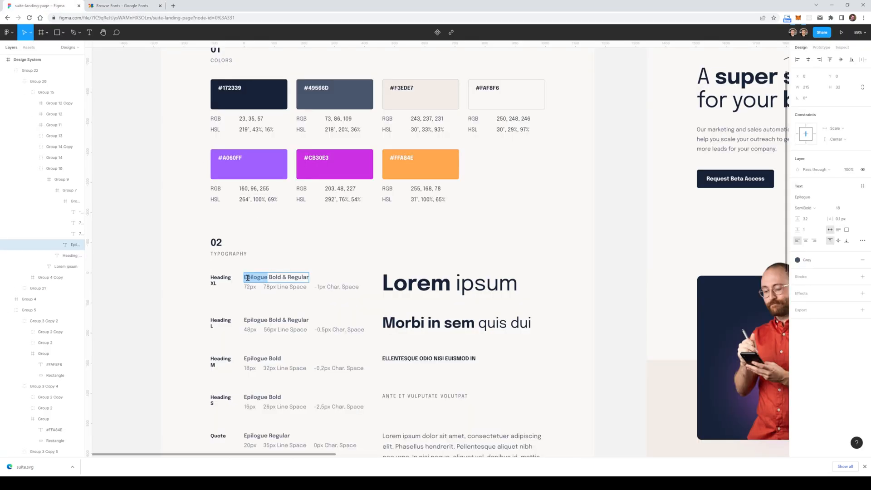
click(129, 4)
click(244, 58)
key(ctrl+v)
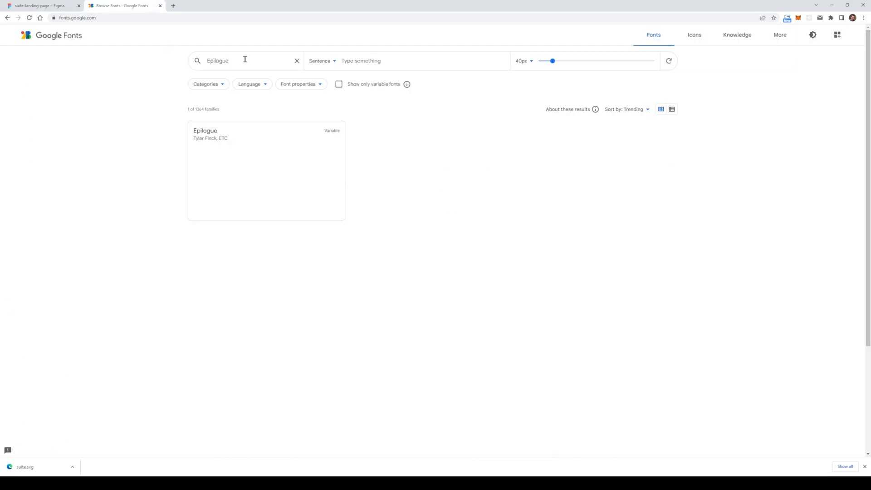
click(272, 152)
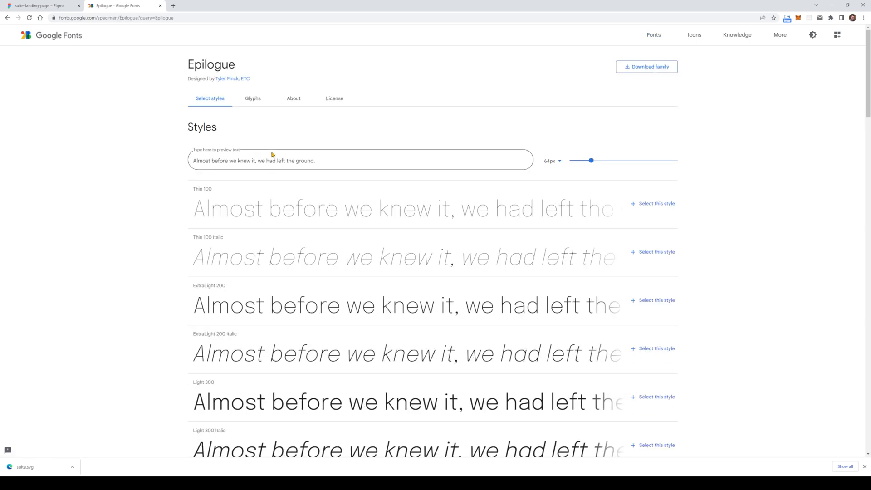
Step: Download the Epilogue family with the Regular 400 and Bold 700 styles selected, and extract the downloaded archive
scroll(480, 301, down, 4)
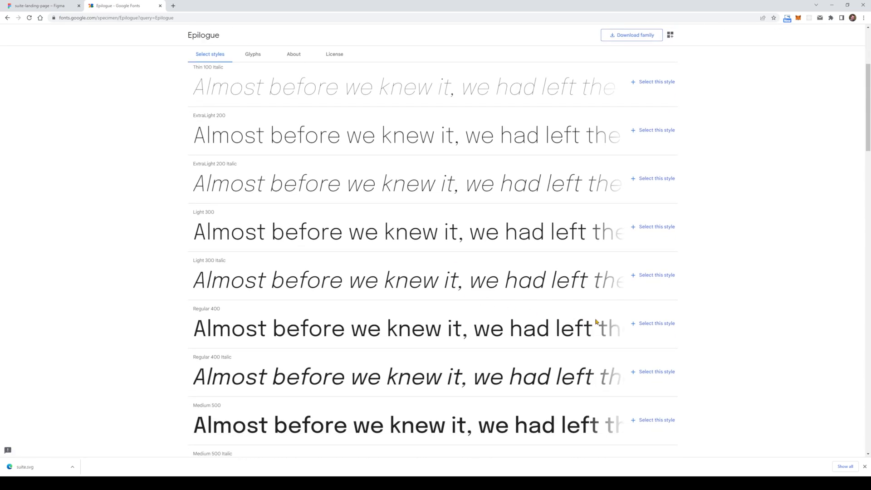
click(647, 324)
scroll(647, 323, down, 5)
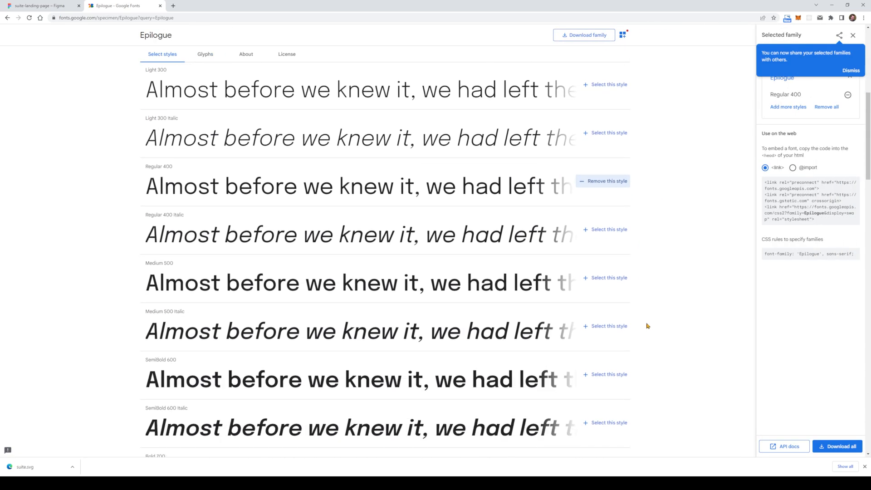
scroll(639, 323, down, 3)
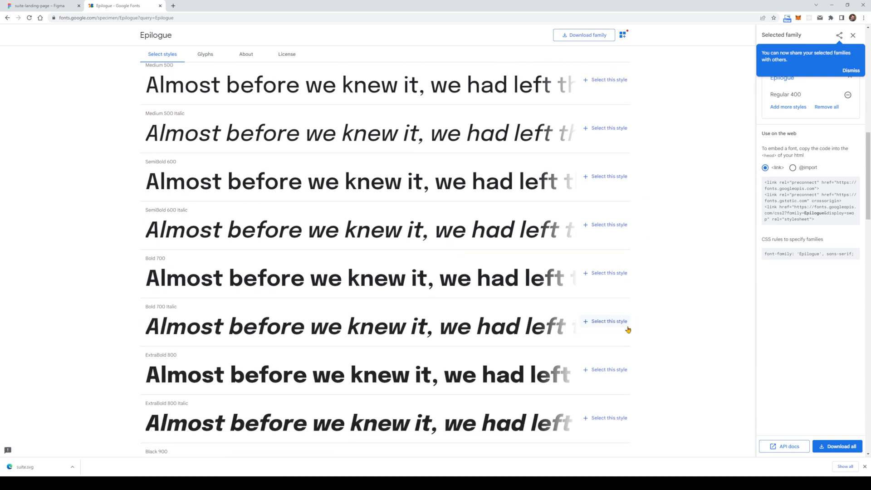
click(609, 273)
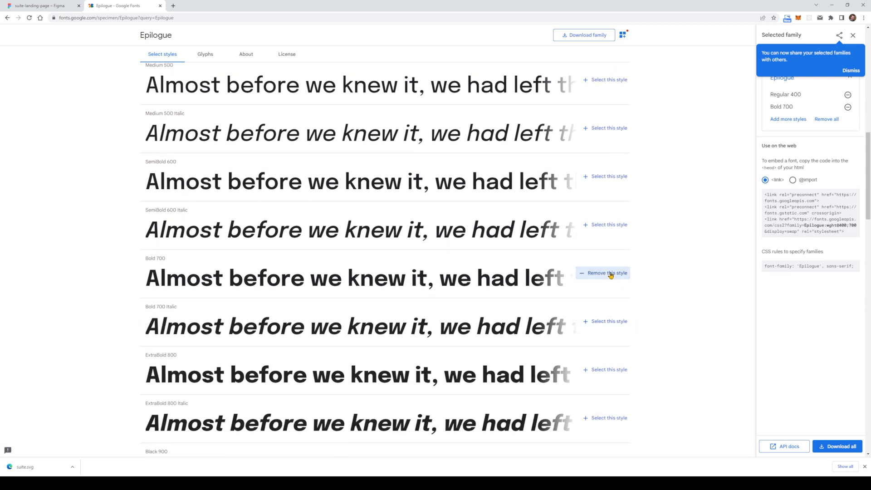
click(834, 446)
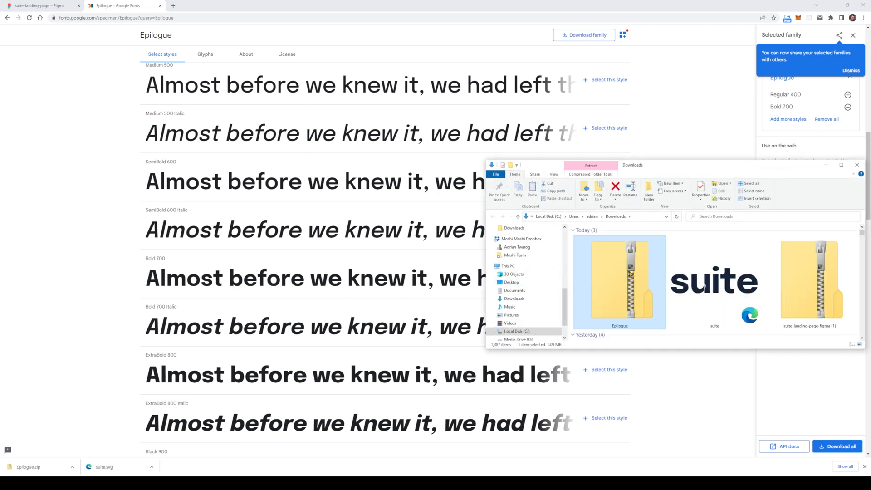
right_click(630, 274)
click(566, 319)
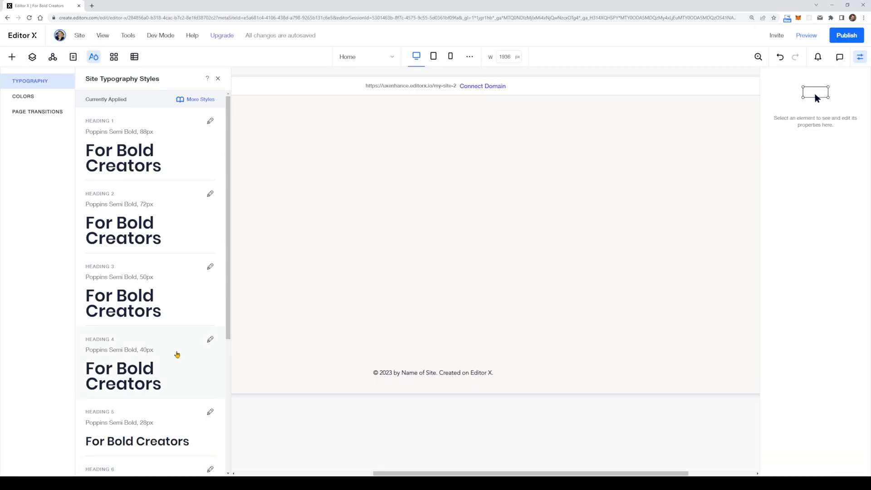
Step: Starting from Editor X's Heading 1 font choices, upload the regular and italic Epilogue variable font files from the Epilogue folder in Documents
click(210, 122)
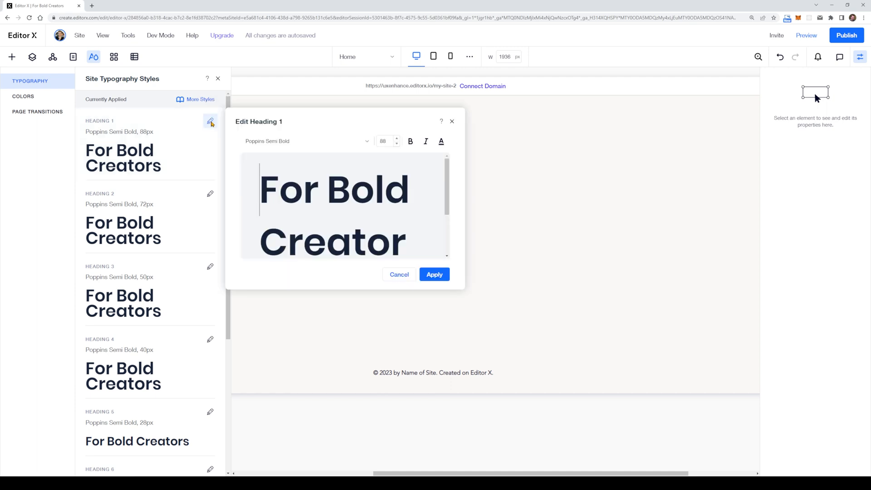
click(277, 140)
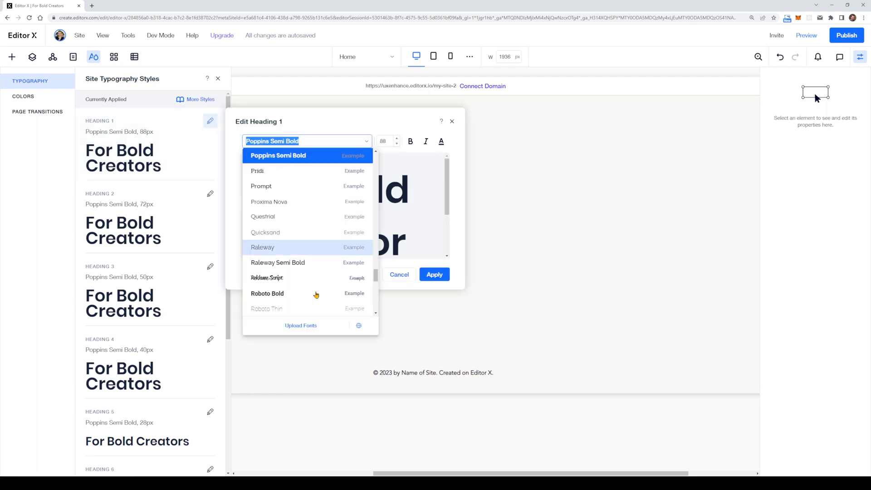
click(303, 326)
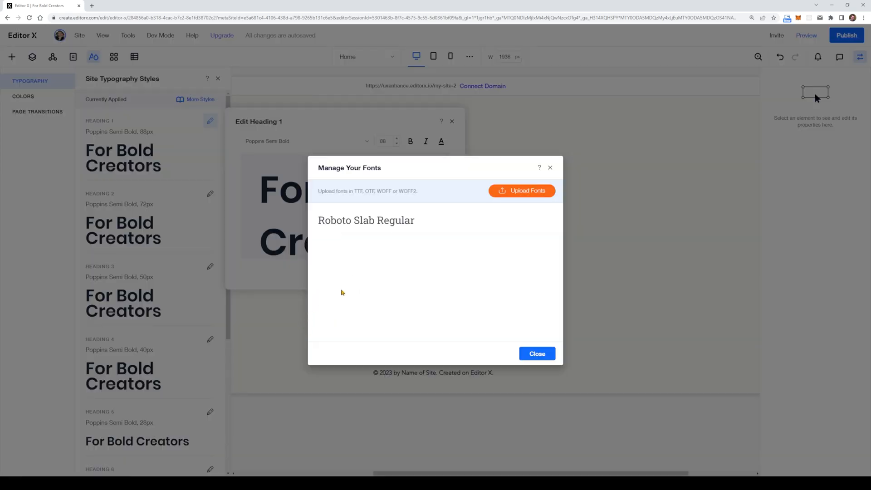
click(519, 192)
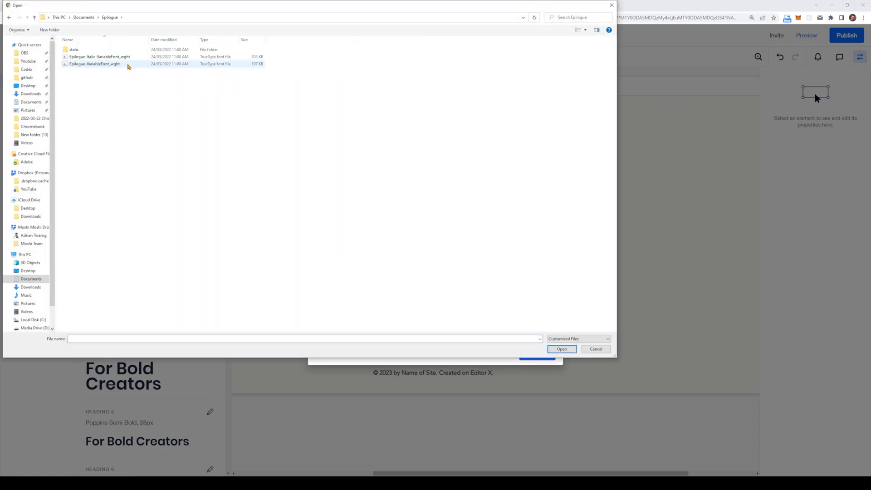
double_click(129, 65)
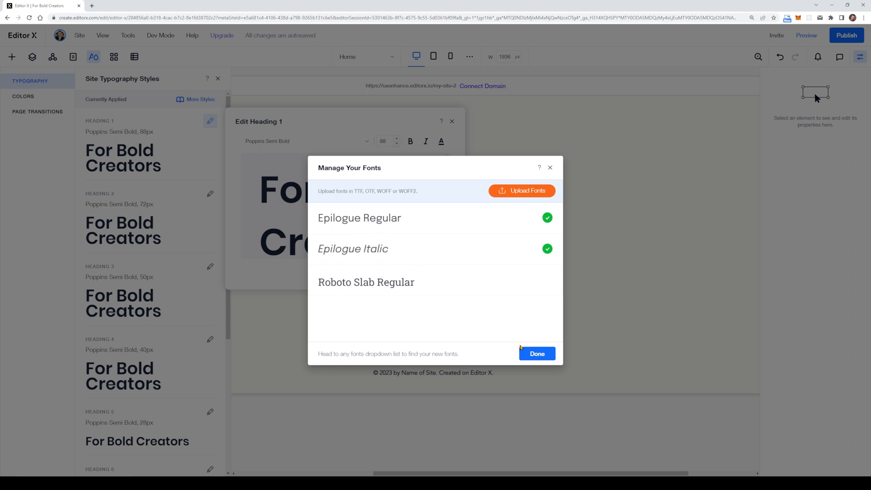
click(536, 353)
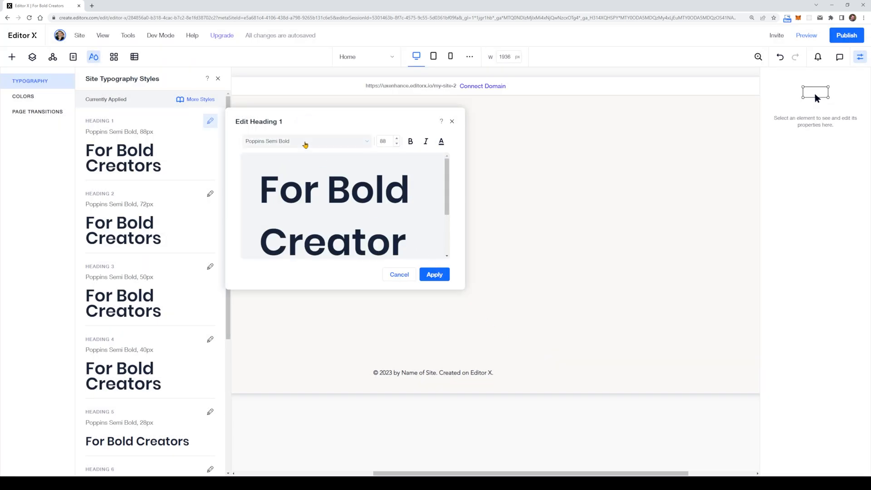
Step: Change the Heading 1 style's font to the uploaded Epilogue Regular
click(305, 142)
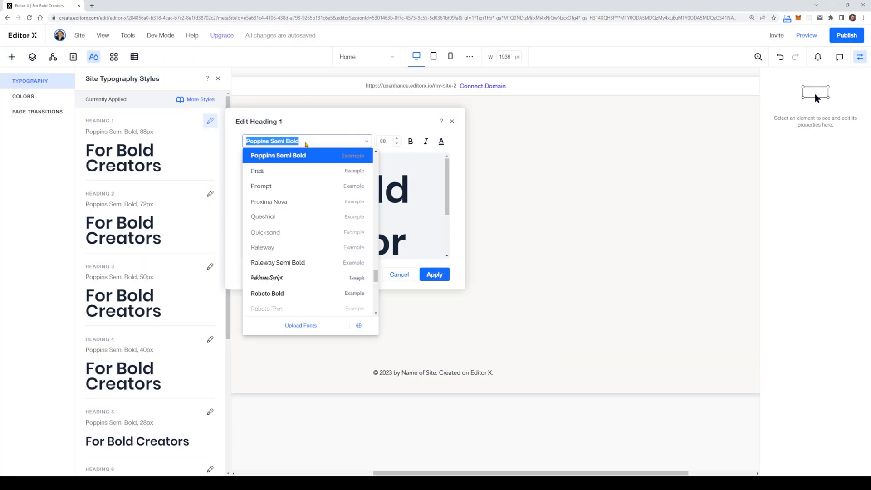
text(Epilogue Regular)
click(301, 170)
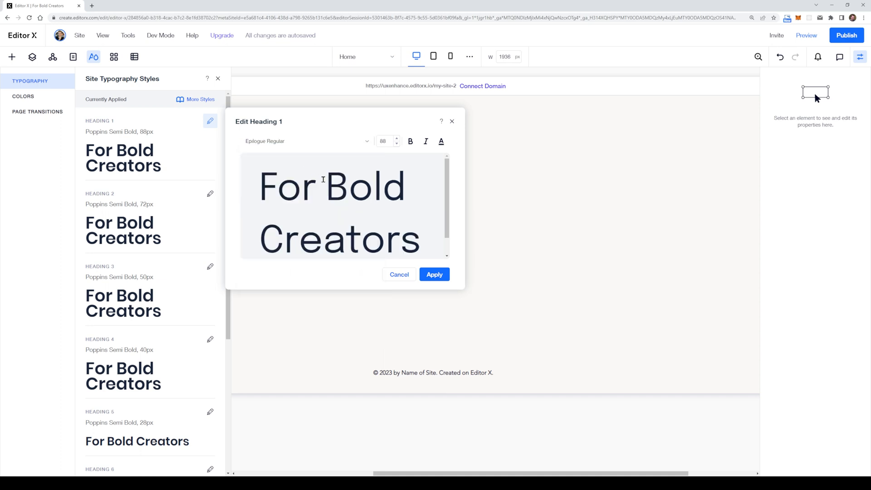
Step: Make the Heading 1 style's sample text bold, apply the style, and close the Google Fonts page
drag(261, 177, 458, 266)
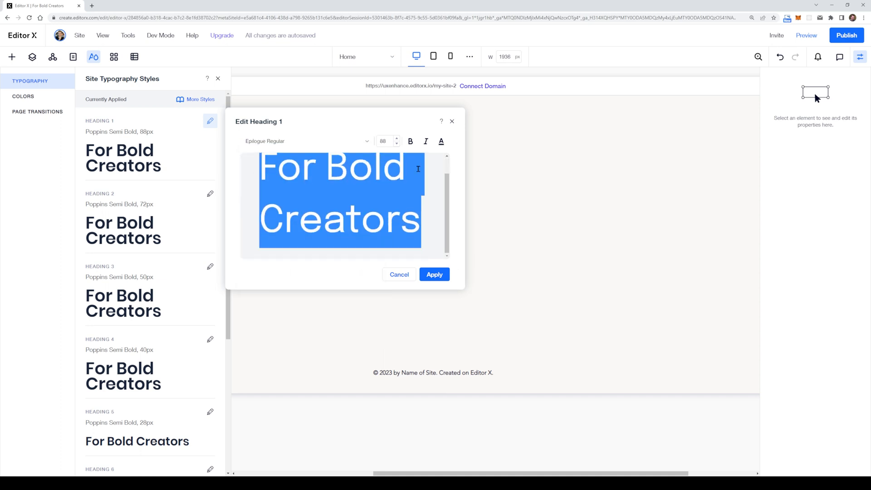
click(411, 143)
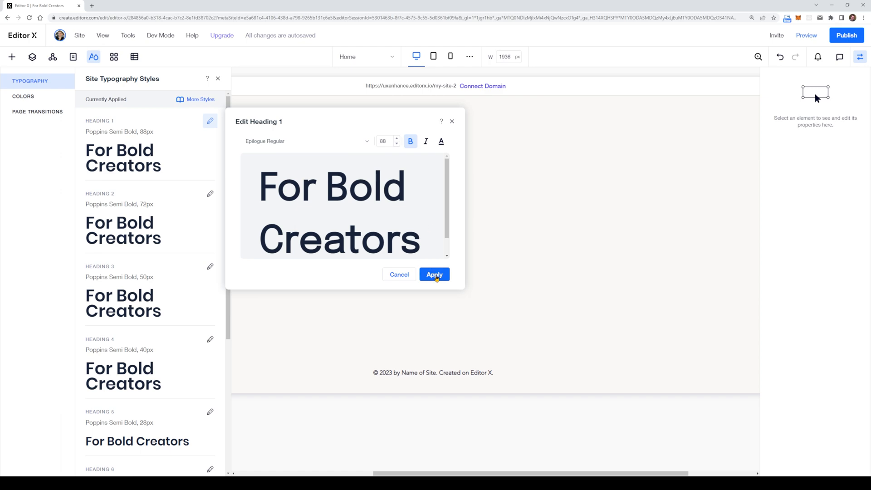
click(433, 274)
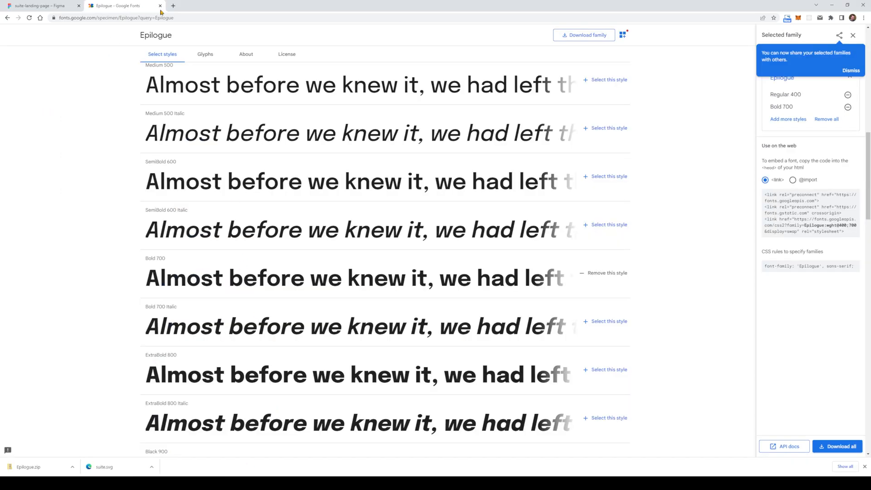
click(160, 6)
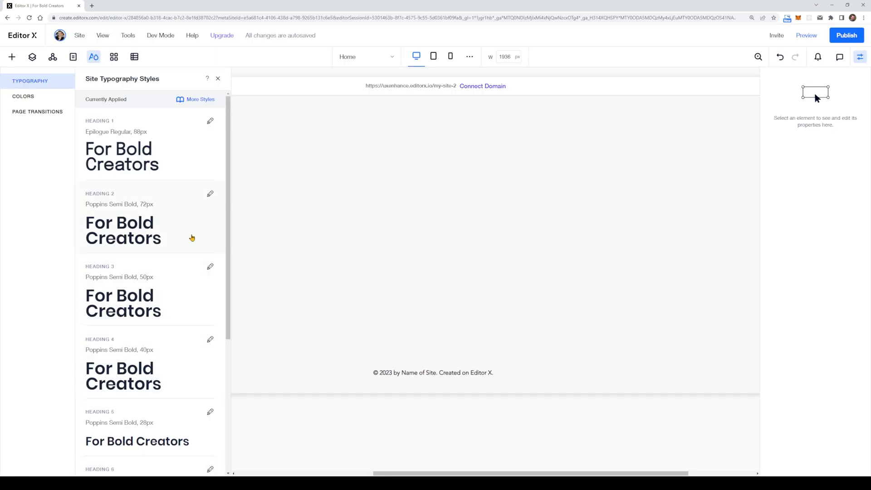
Step: Set the Heading 2 style to Epilogue Regular at 48 px and the Heading 3 style to Epilogue Regular at 18 px
click(190, 237)
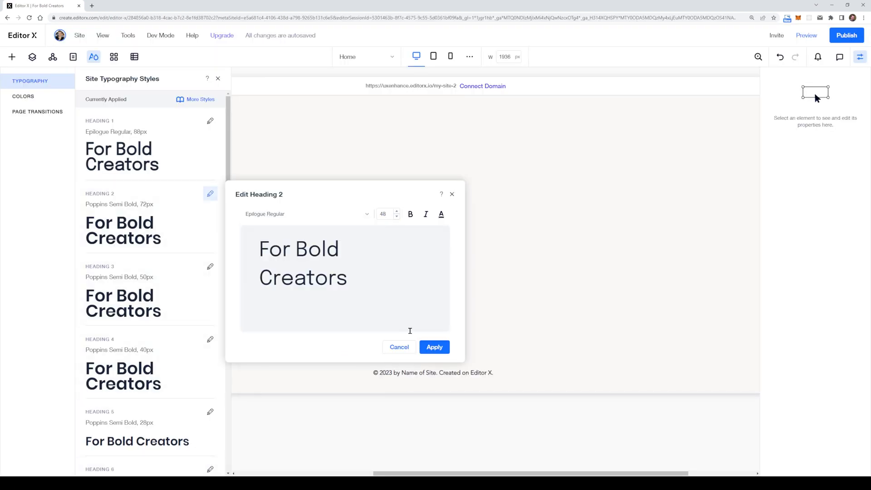
key(Escape)
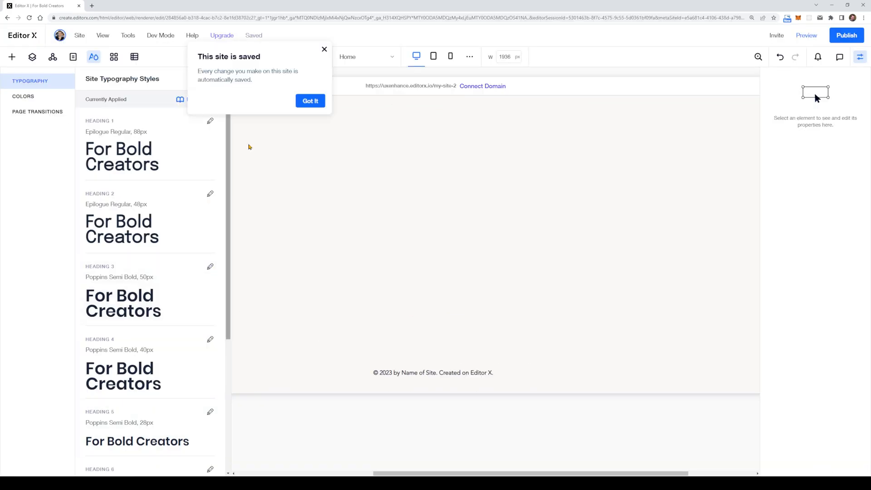
click(208, 267)
click(317, 286)
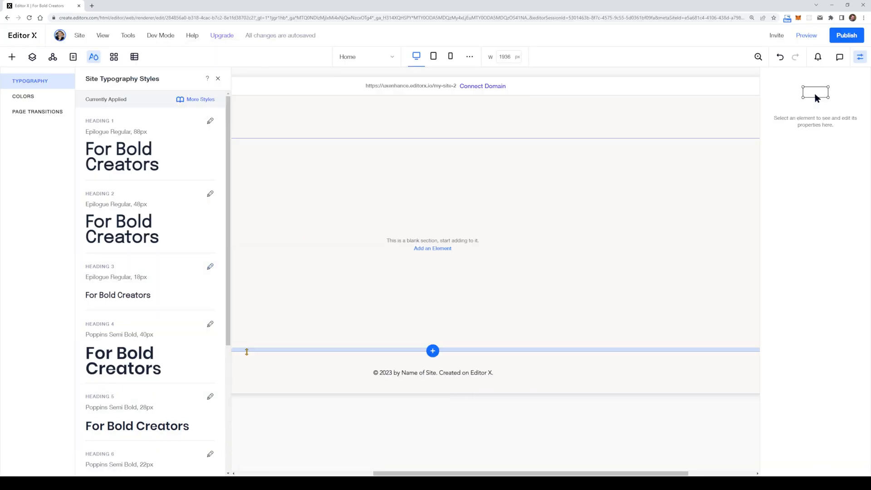
Step: Set the Heading 4 style to Epilogue Regular at 16 px
click(210, 324)
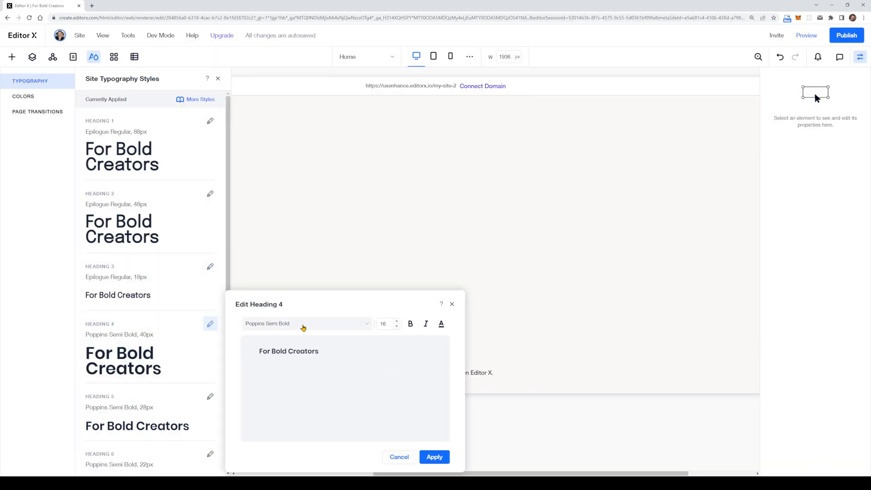
click(303, 327)
click(291, 358)
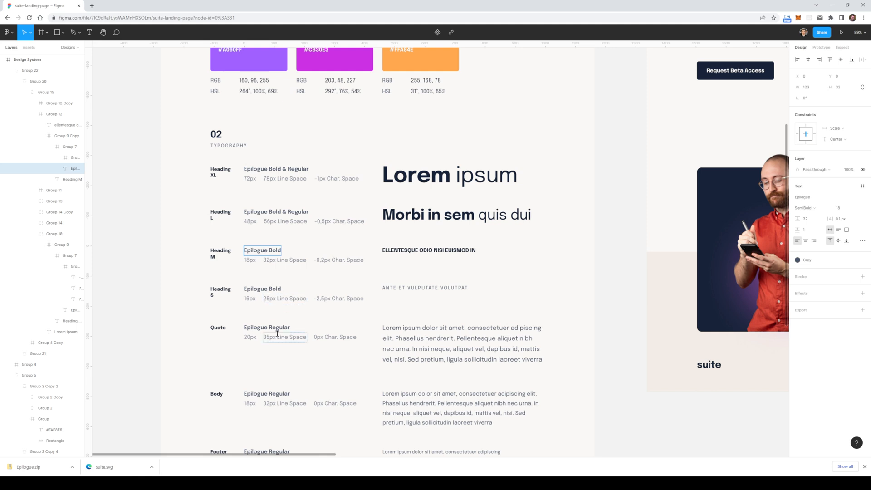
Step: Consult the remaining type specifications in Figma and change the Paragraph 3 style's font to Epilogue in Editor X
scroll(277, 333, down, 2)
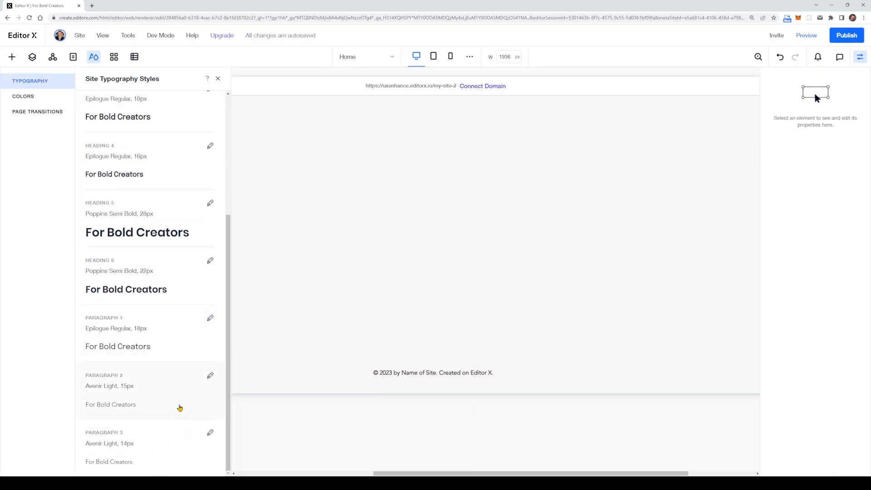
click(210, 432)
click(312, 323)
text(E)
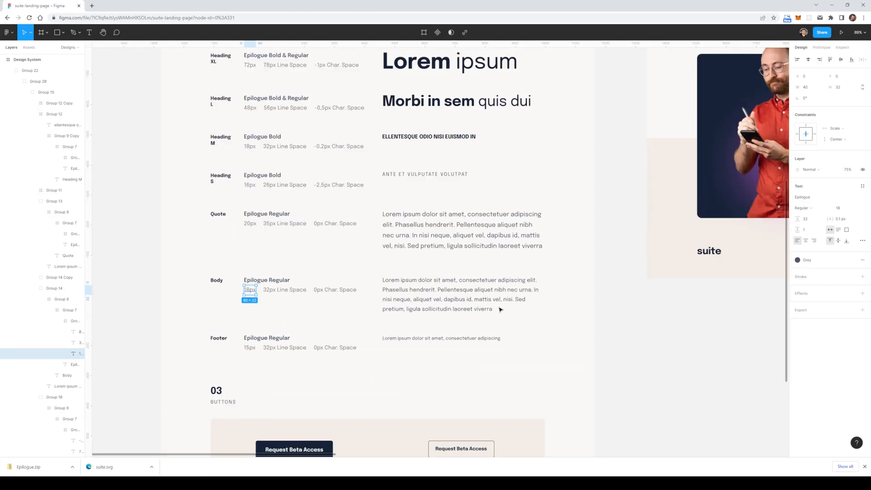
Step: Review the Colors, Typography and Buttons sections of the Figma design system, including the primary and secondary button variants
scroll(453, 381, up, 10)
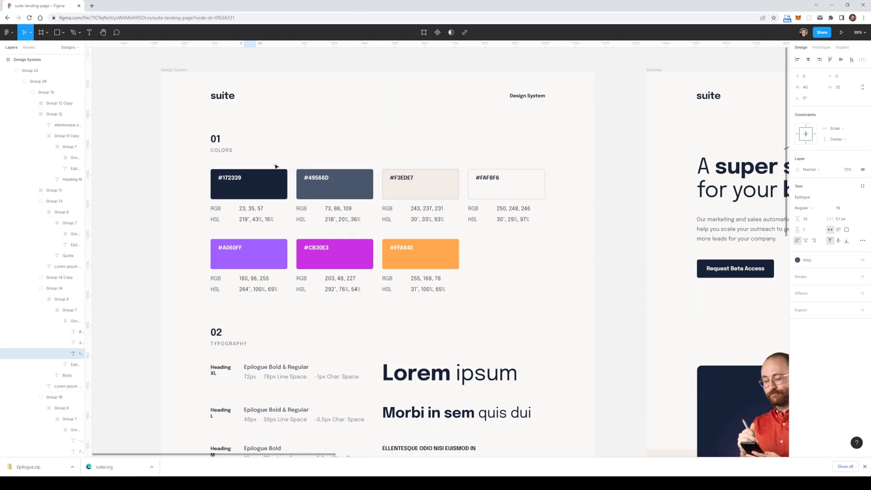
click(528, 191)
scroll(535, 343, down, 5)
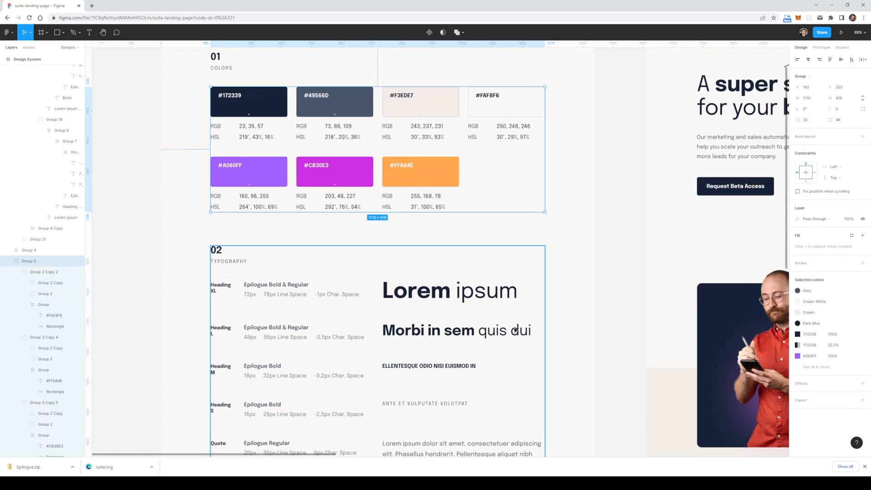
click(224, 148)
scroll(272, 227, down, 8)
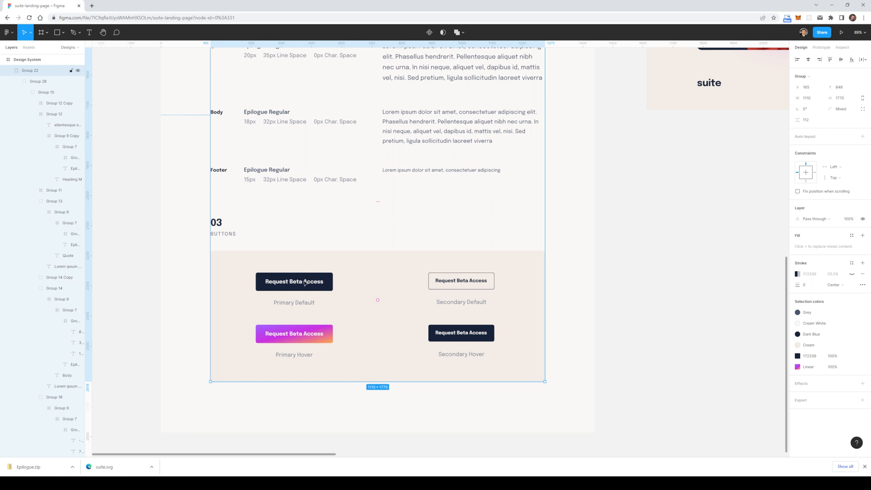
click(305, 282)
scroll(468, 290, down, 1)
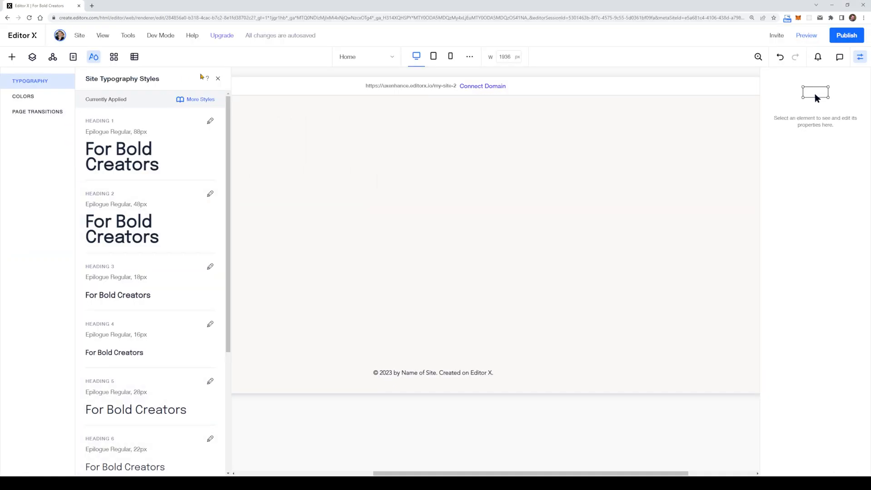
Step: Close the site typography styles, and in Figma's Desktop frame inspect the text properties of the header's Request Beta Access button
click(218, 80)
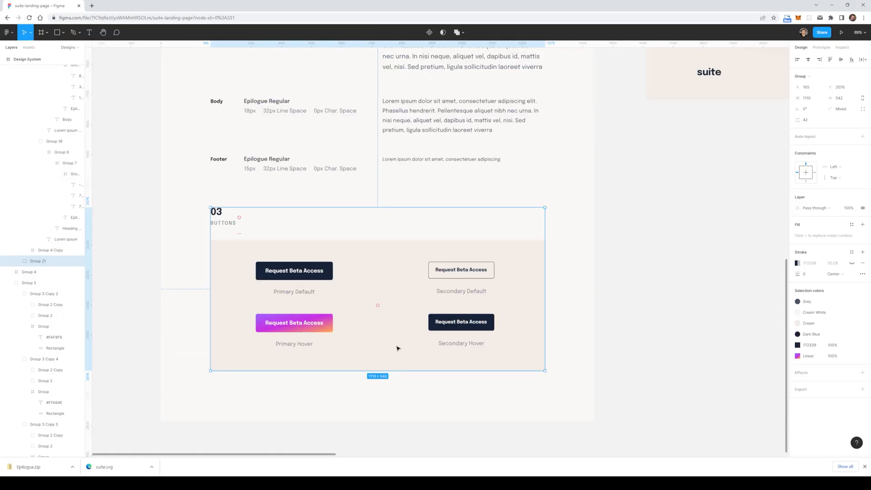
click(644, 217)
drag(679, 167, 377, 365)
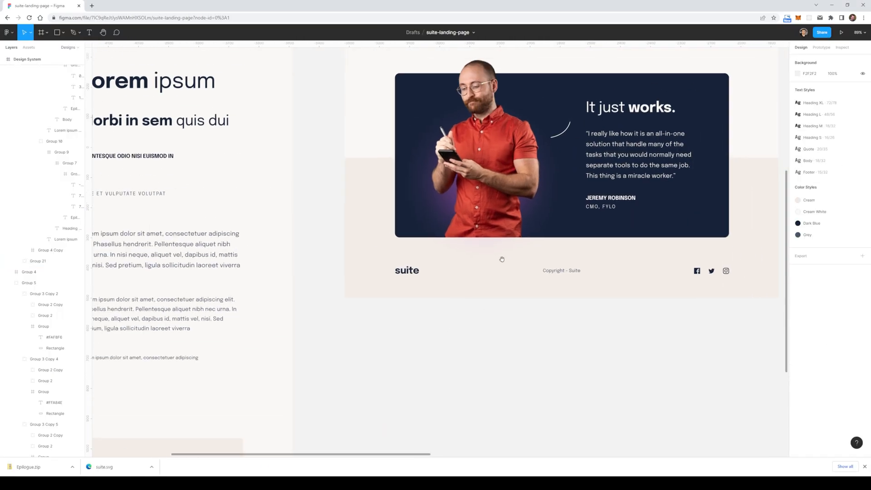
drag(570, 209, 500, 279)
scroll(500, 279, up, 5)
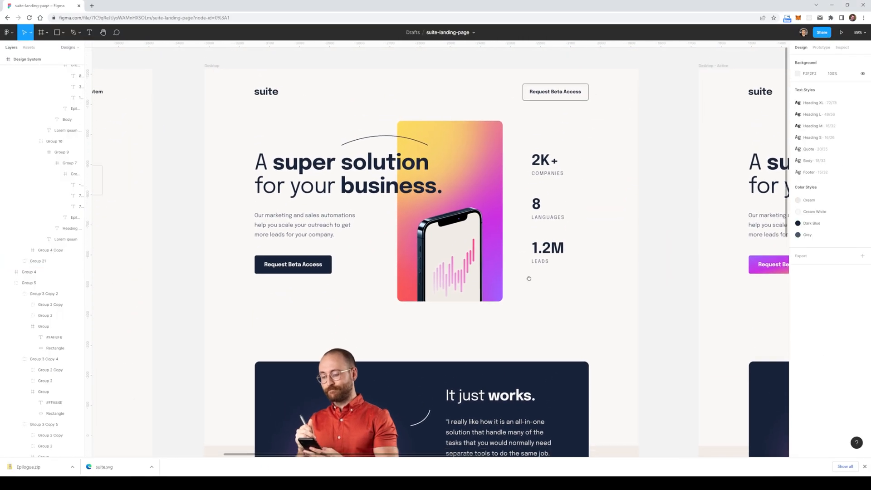
click(547, 91)
click(547, 91)
click(546, 89)
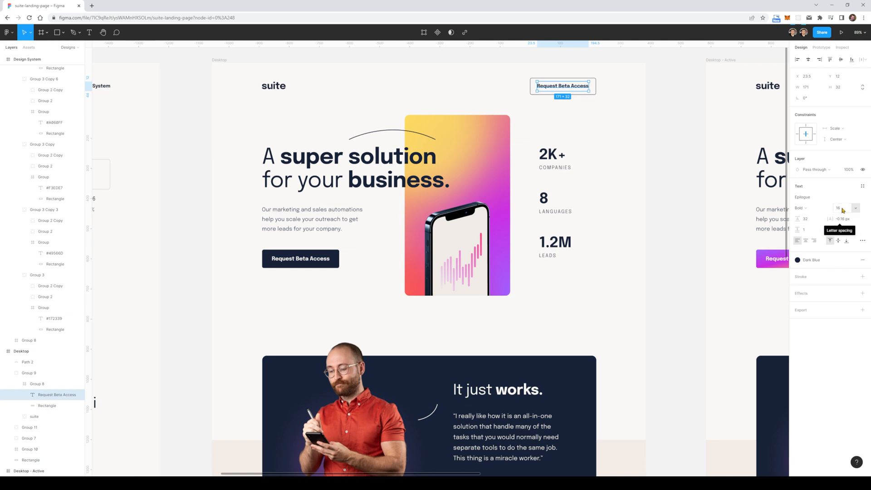
click(644, 109)
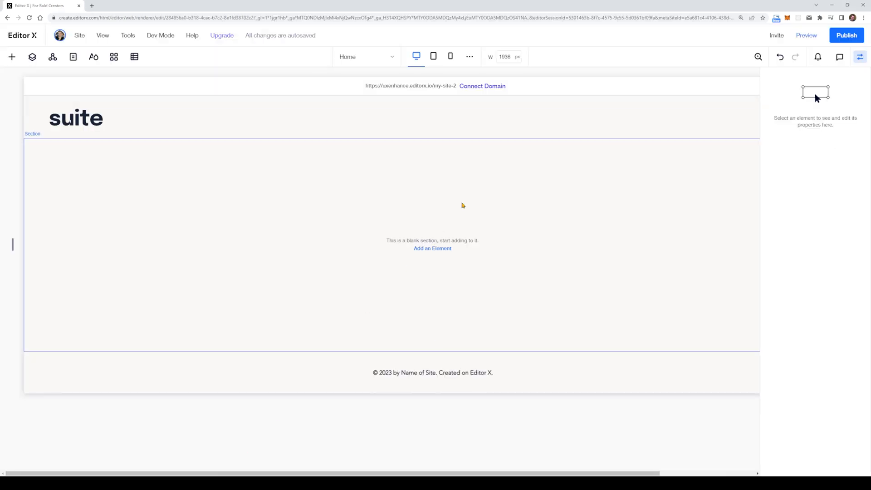
Step: Add a button at the right end of the Editor X header, in line with the logo, and set all its corner radii to 10 px
click(12, 57)
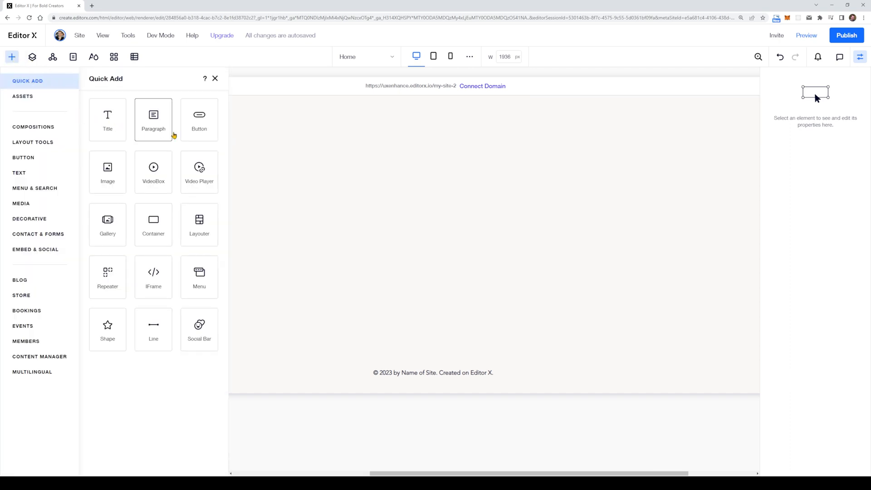
drag(200, 131, 708, 117)
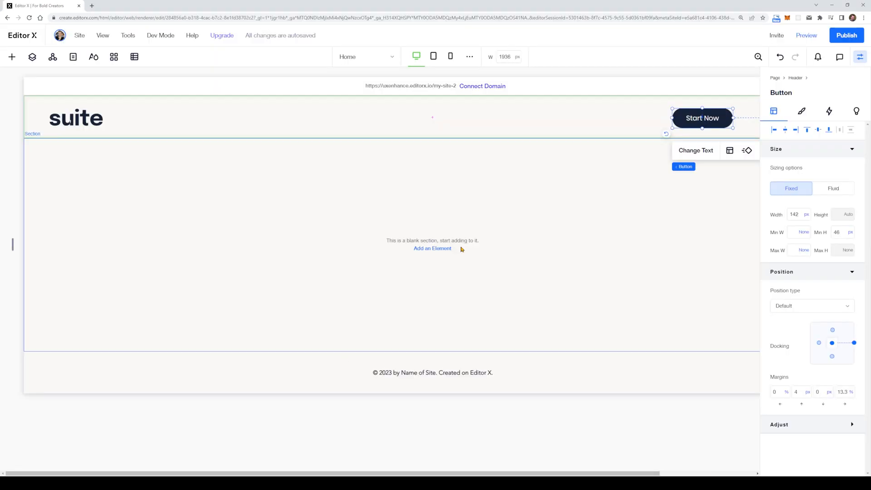
click(801, 111)
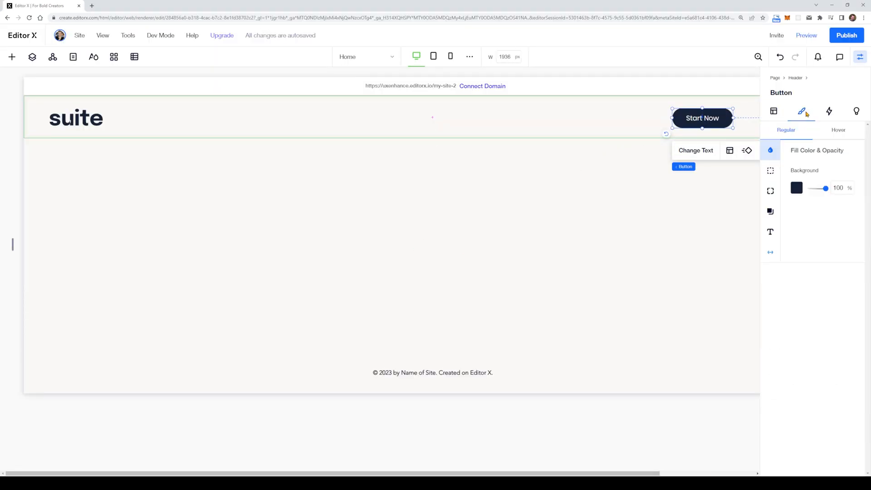
click(770, 190)
click(802, 183)
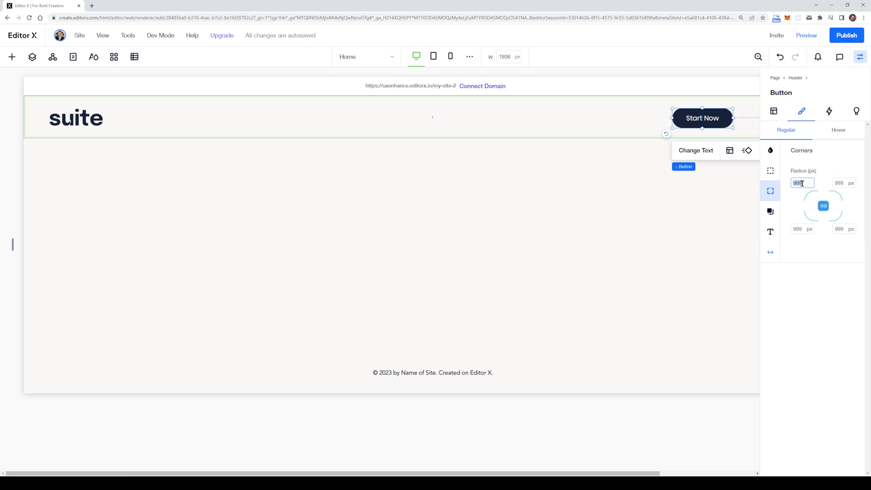
key(Return)
click(797, 183)
text(5)
key(Return)
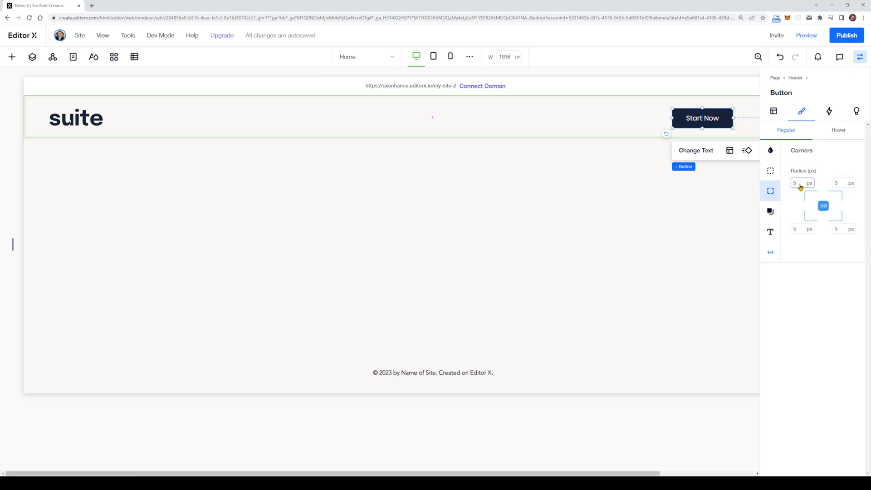
click(799, 184)
key(Return)
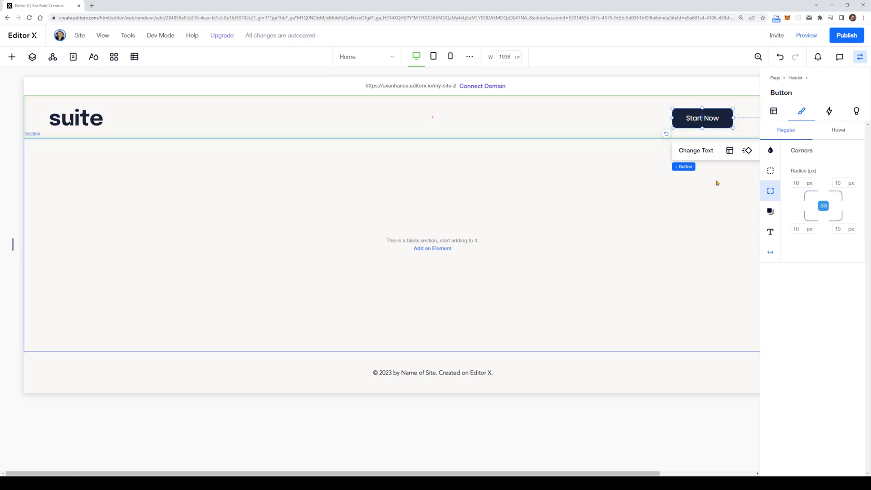
Step: Check the header button's border settings and set its text color to the dark navy theme color
click(771, 171)
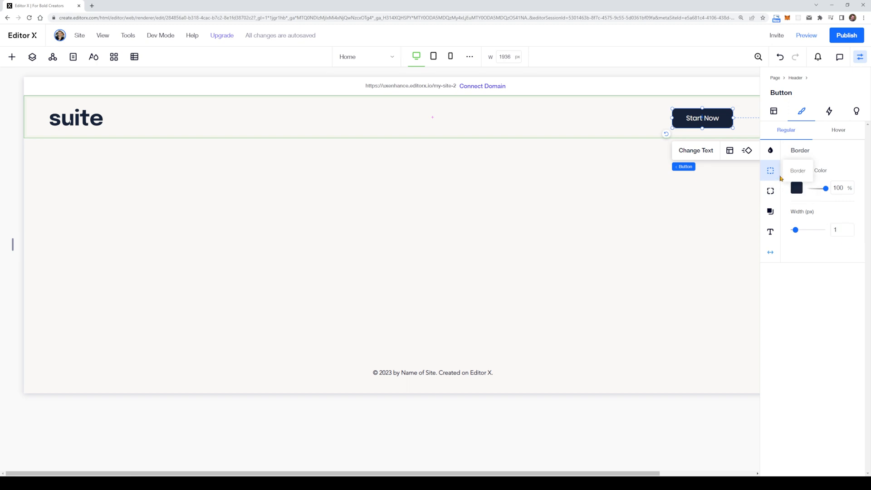
click(770, 232)
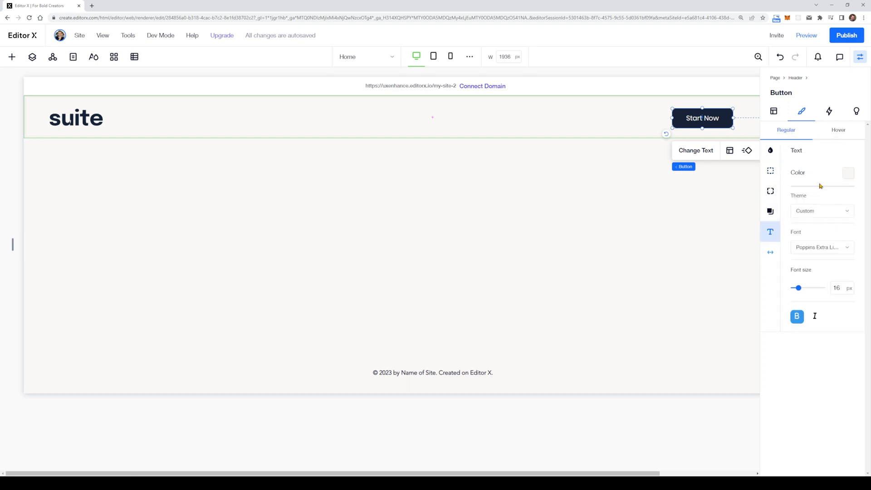
click(847, 177)
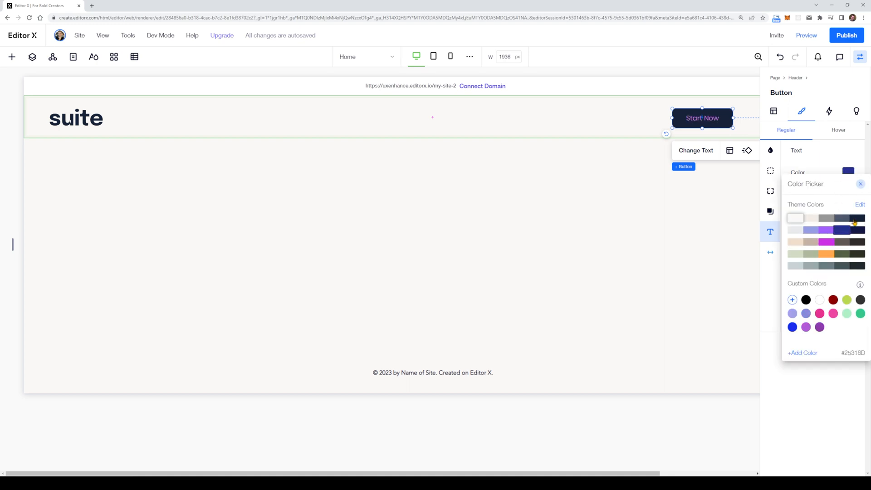
click(856, 218)
click(860, 185)
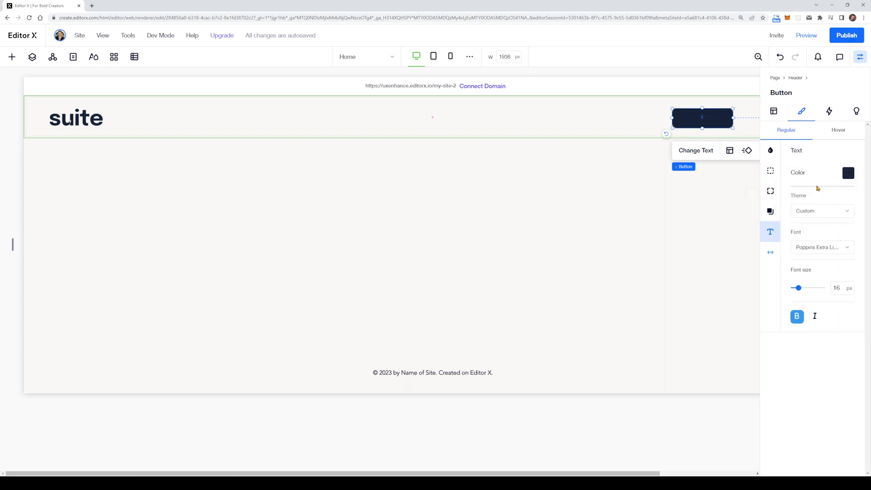
Step: Set the header button's background opacity to 0% and deselect the button
click(769, 154)
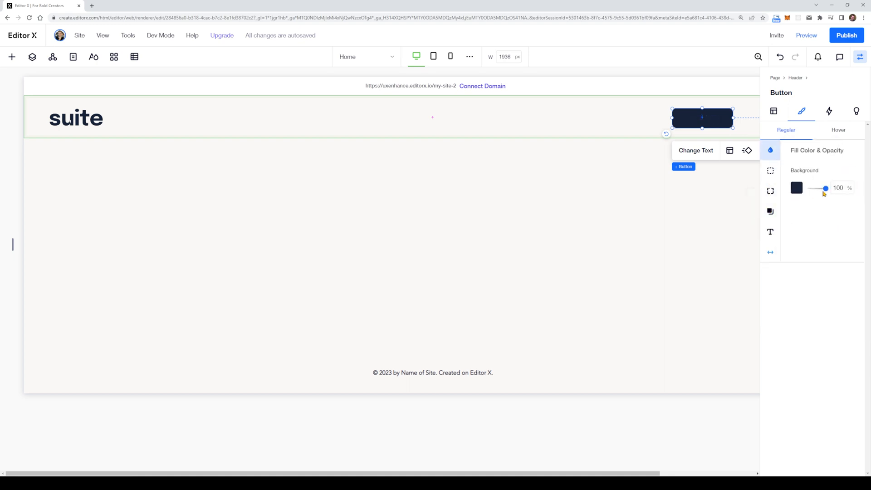
drag(825, 192, 790, 191)
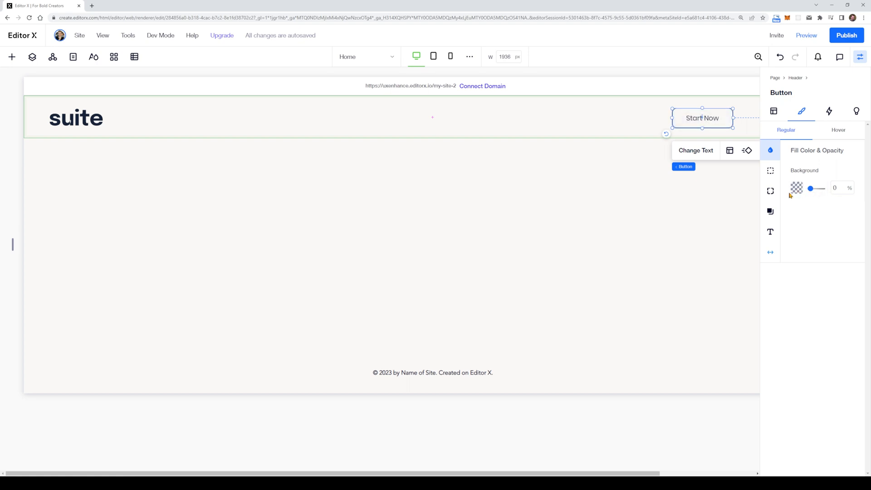
click(713, 200)
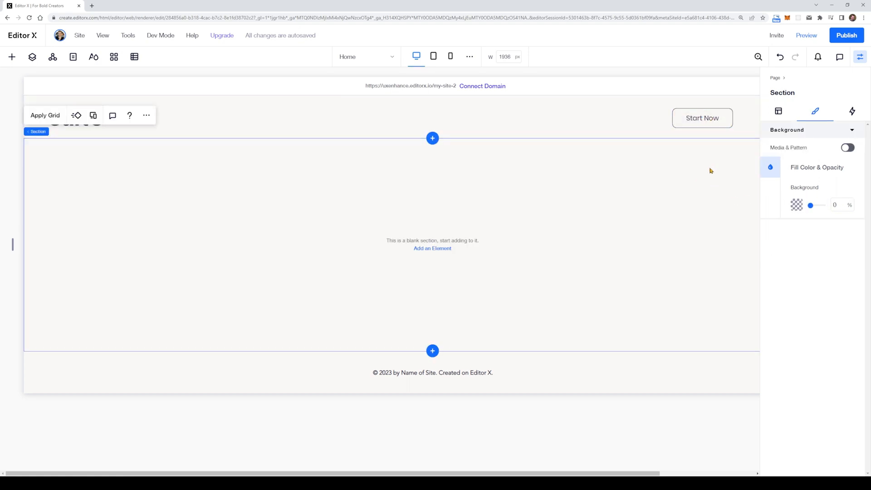
Step: Change the header button's text to Request Beta Access and widen the button leftward so the label fits on one line
click(703, 116)
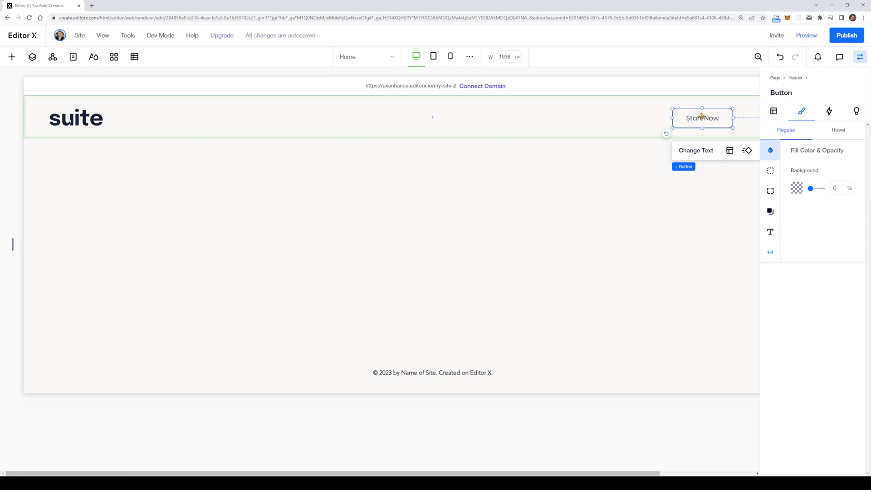
click(696, 151)
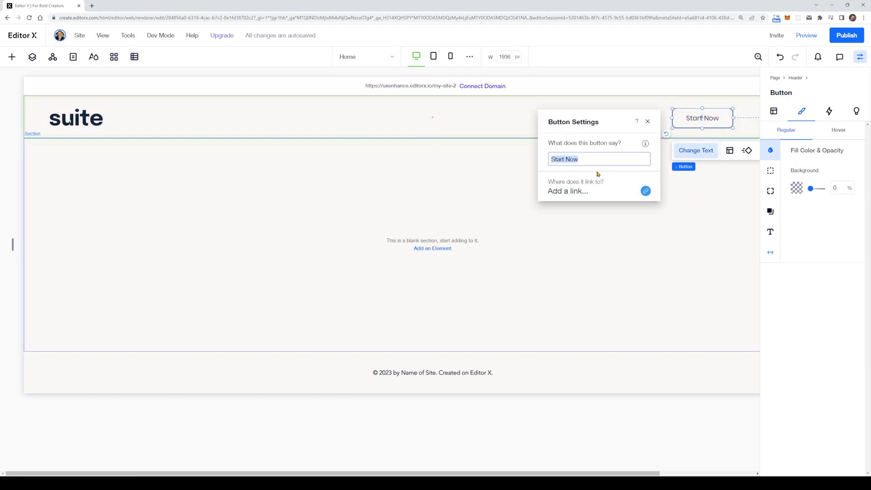
text(Request B)
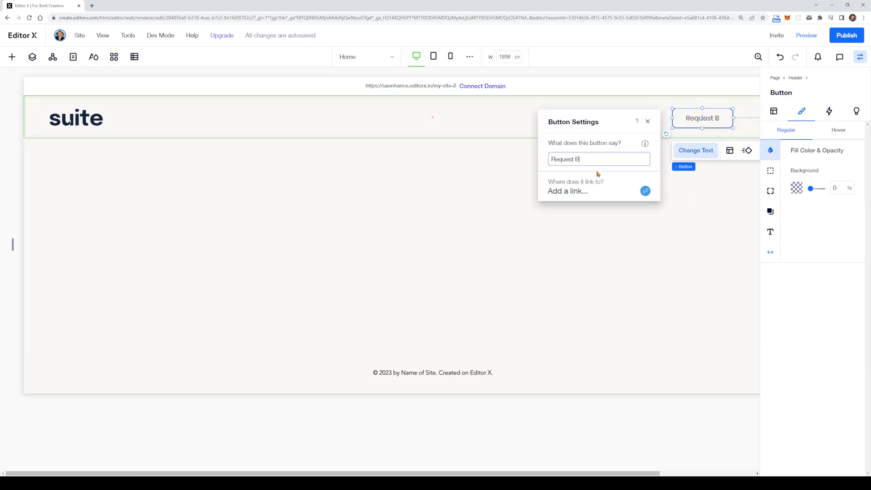
text(eta Access)
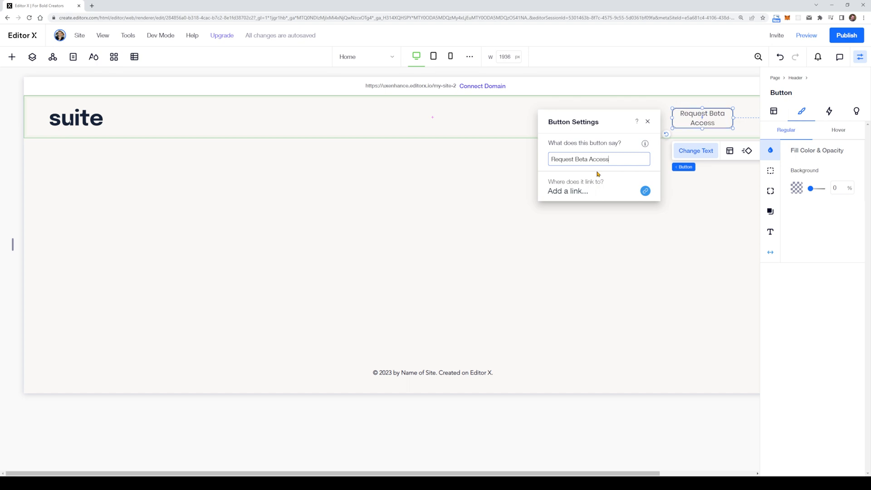
click(638, 159)
click(646, 122)
drag(672, 118, 634, 117)
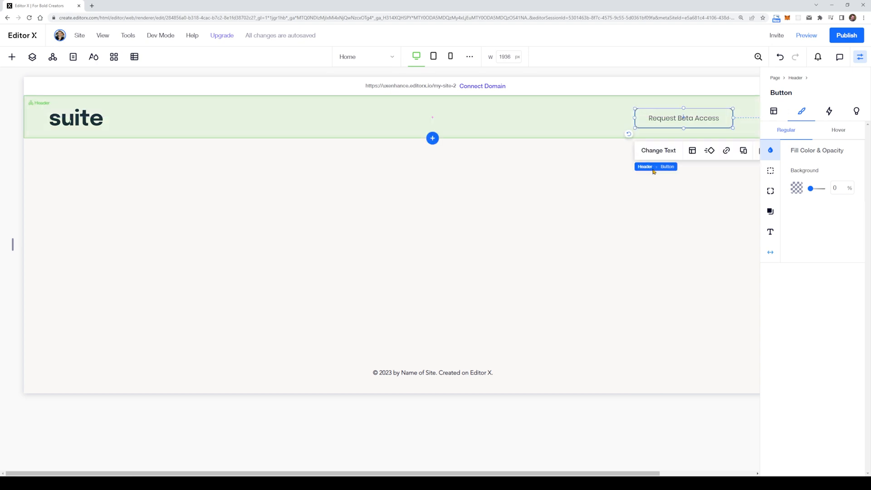
click(666, 203)
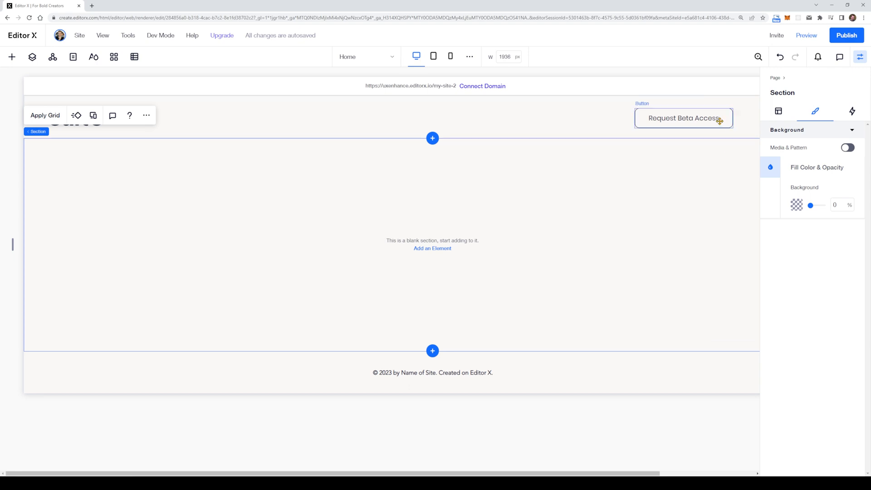
Step: Review the header button's corner and border settings and open its border width for editing
click(717, 119)
click(769, 189)
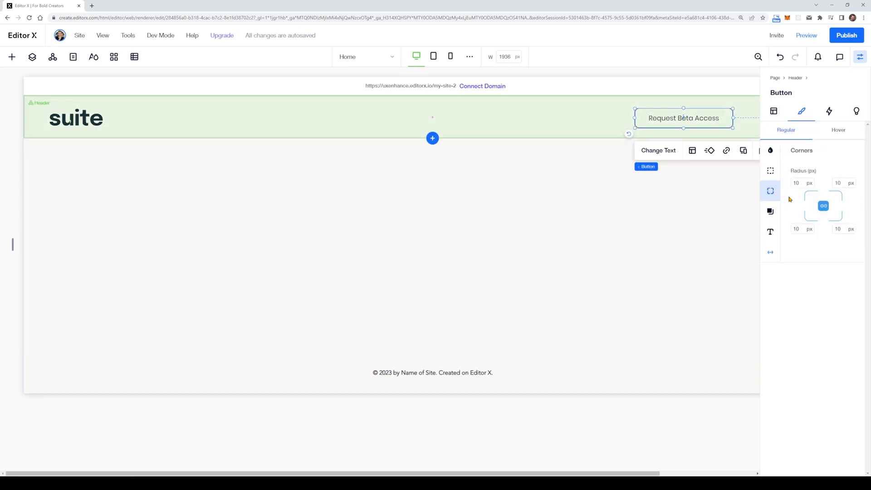
click(770, 170)
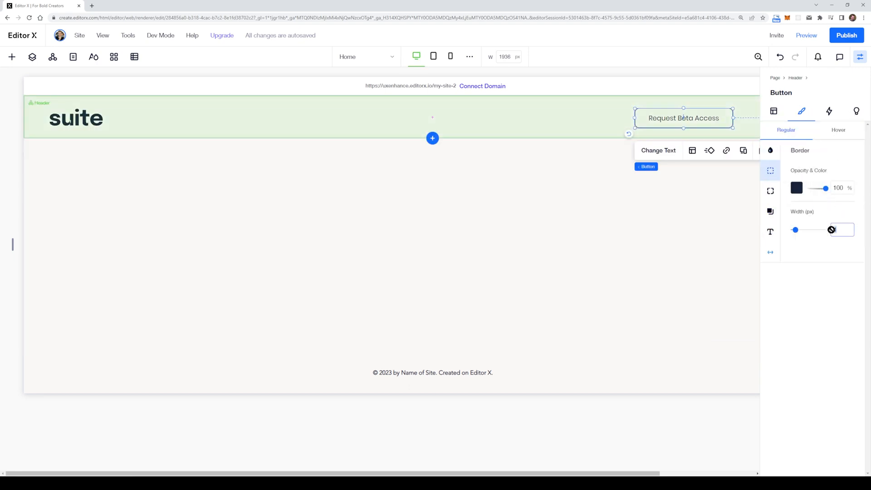
click(705, 223)
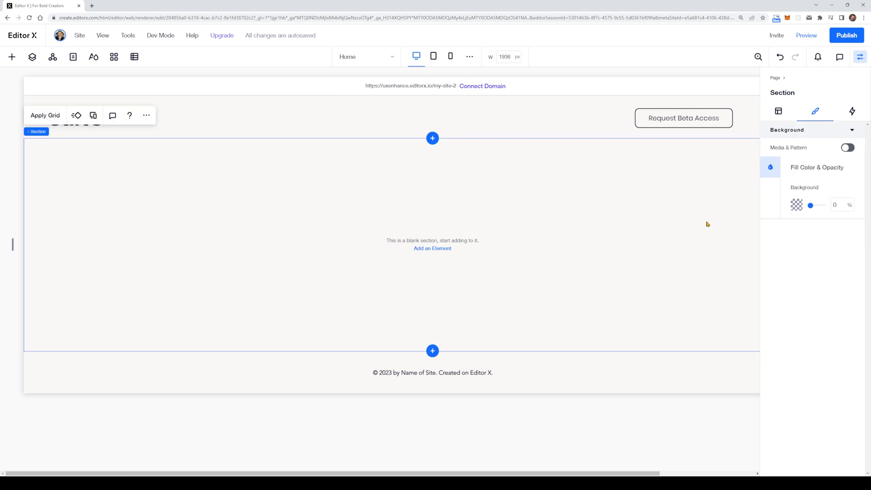
Step: Set the header button's text font to Epilogue Regular and deselect the button
click(723, 113)
click(771, 233)
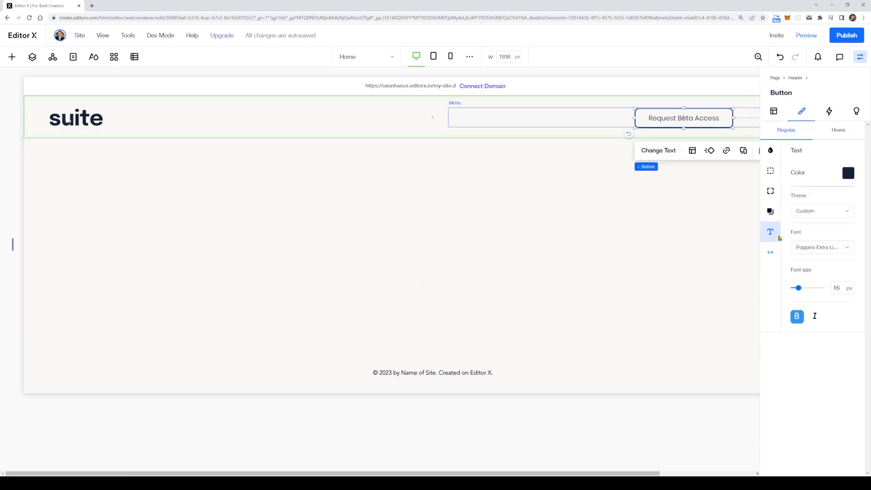
click(844, 247)
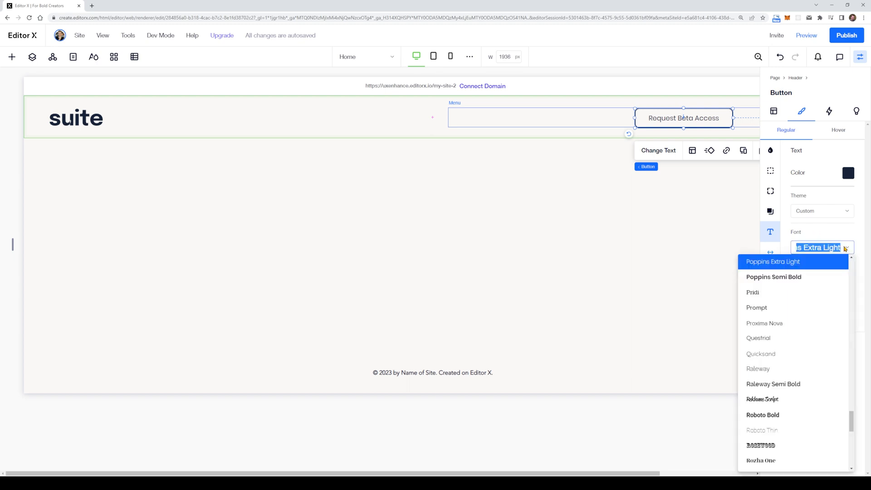
text(Epilogue Itali)
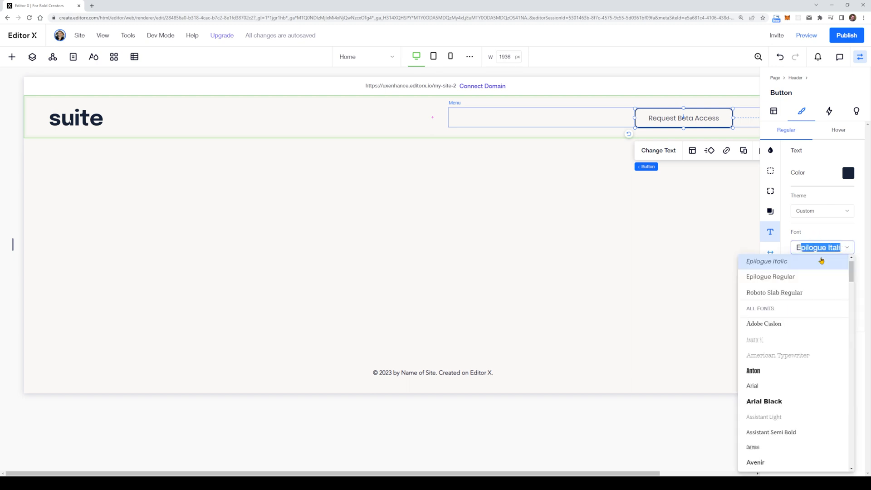
click(785, 280)
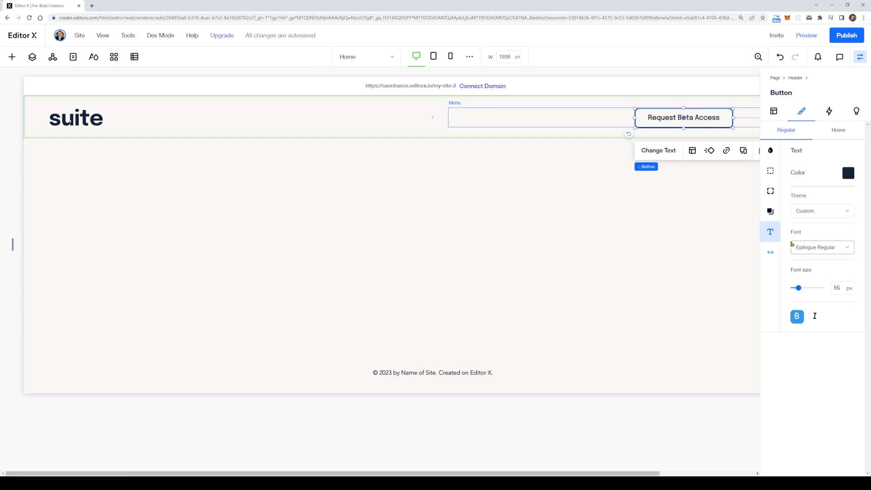
click(703, 241)
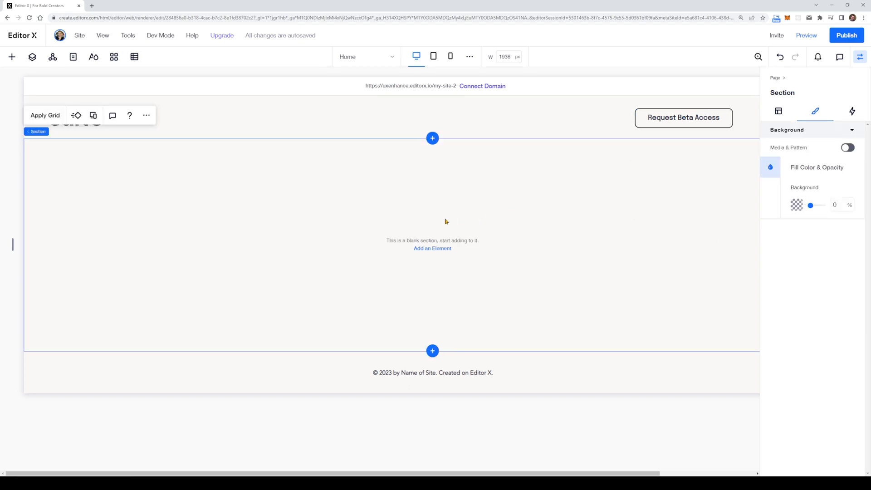
Step: Hide the inspector, delete the Home menu from the header, and move the Request Beta Access button to the header's right end
click(857, 59)
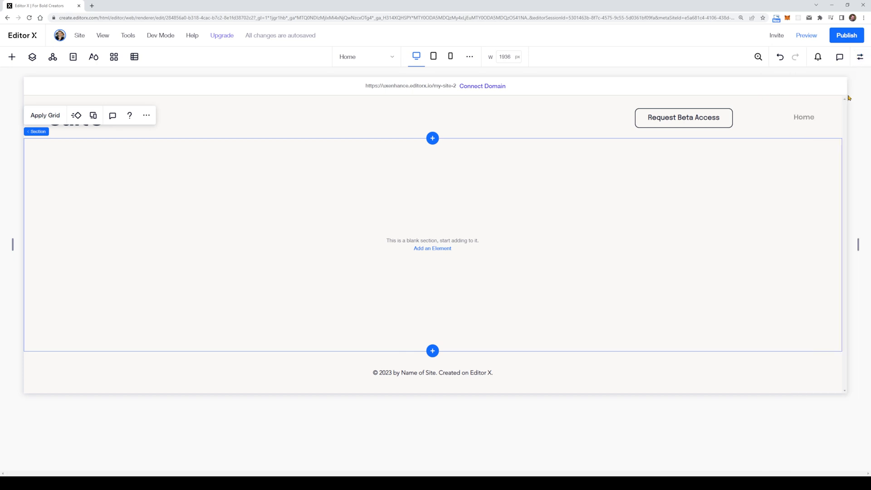
click(802, 118)
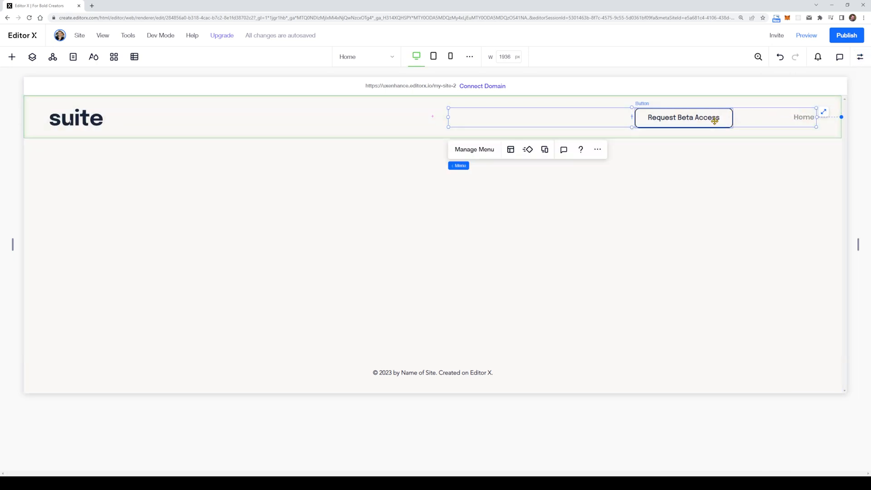
drag(693, 121, 788, 118)
click(773, 113)
key(Delete)
click(399, 114)
click(674, 210)
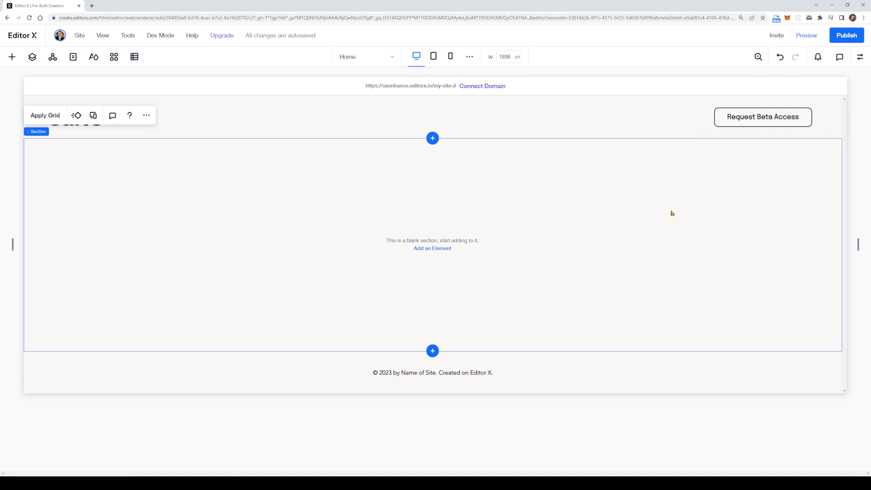
Step: Try moving the suite logo slightly upward in the header, undo the move, and deselect the logo
click(739, 113)
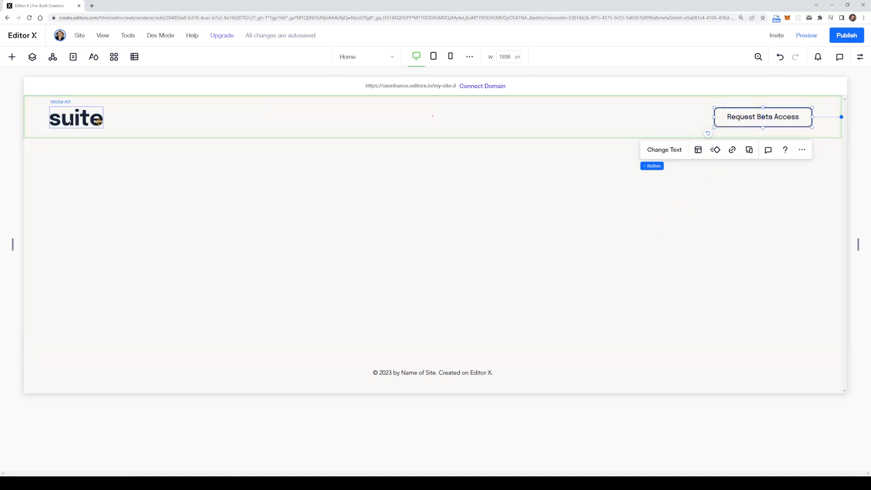
click(85, 117)
key(ctrl+z)
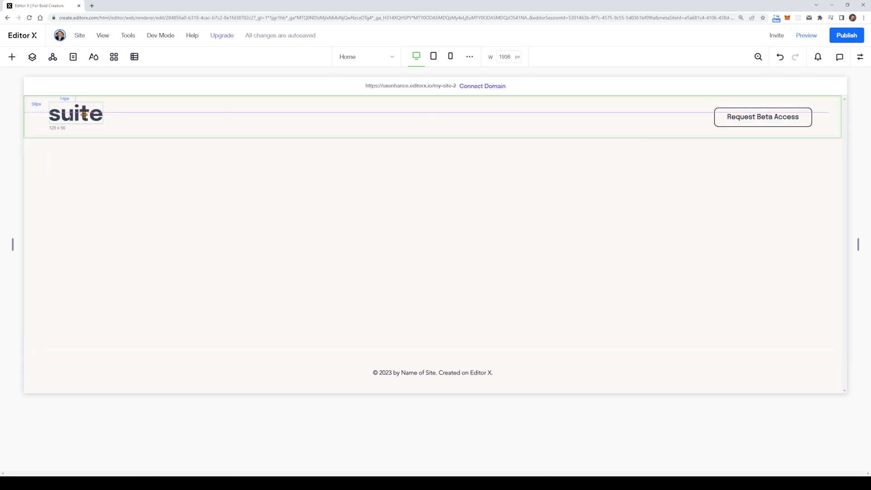
click(131, 197)
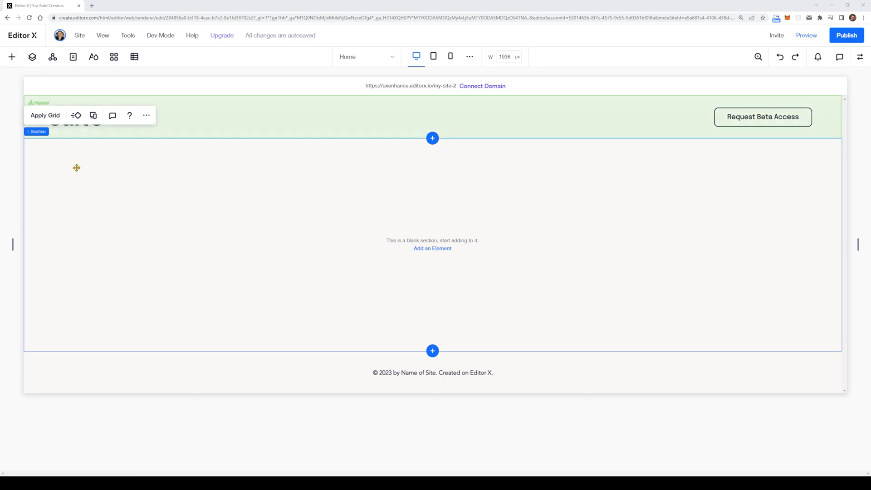
Step: Switch to Figma and copy the hero headline text "A super solution for your business." from the Desktop frame
key(alt+Tab)
click(306, 166)
double_click(306, 166)
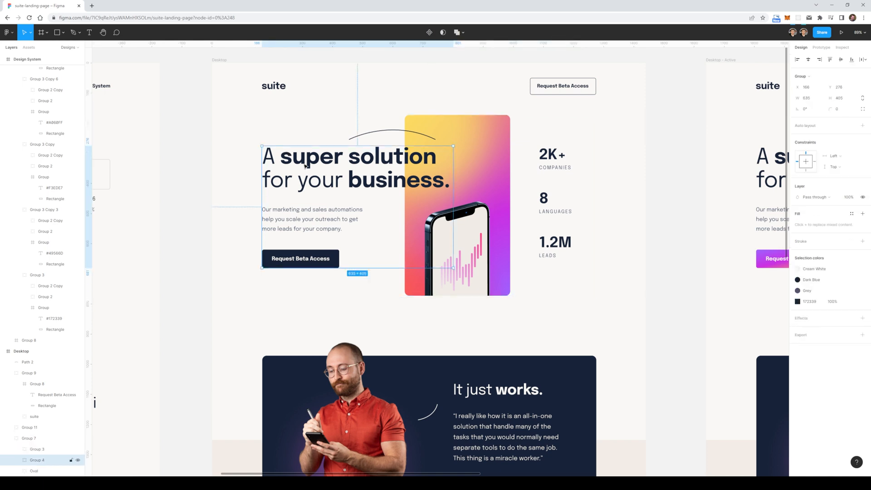
double_click(319, 161)
double_click(319, 160)
key(ctrl+c)
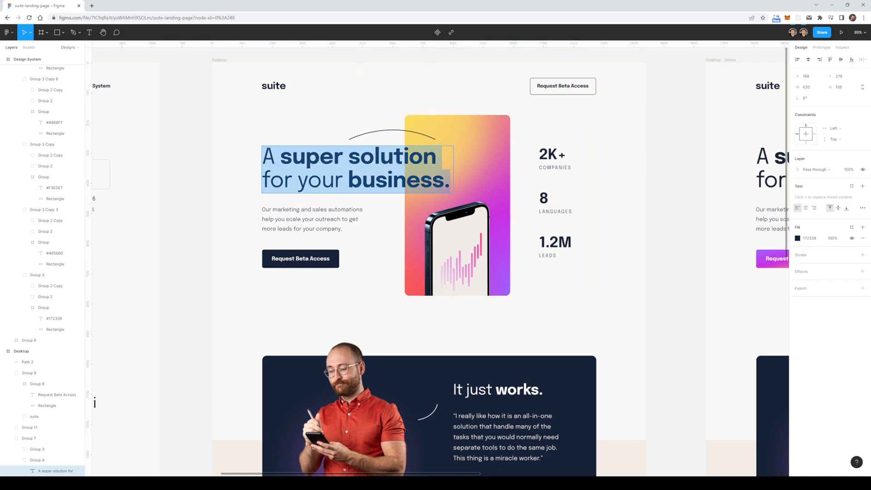
Step: Switch back to Editor X, add a title element to the blank section, and move it toward the section's left side
key(alt+Tab)
click(12, 56)
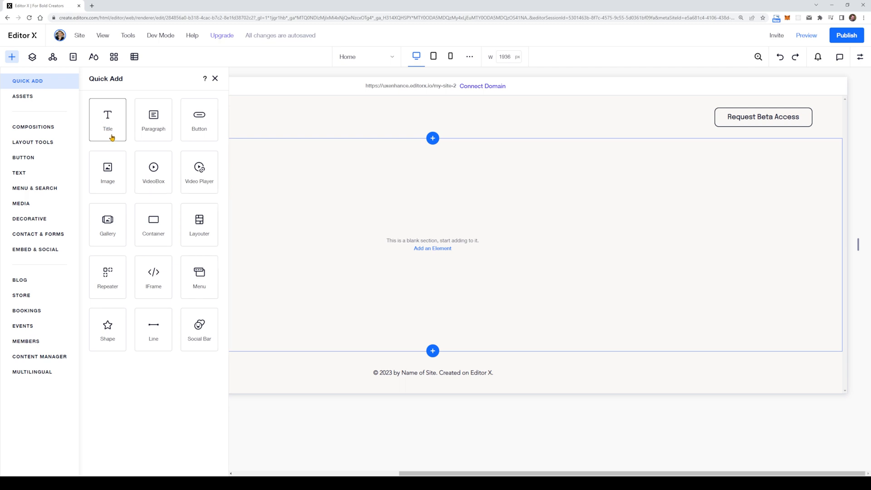
click(32, 97)
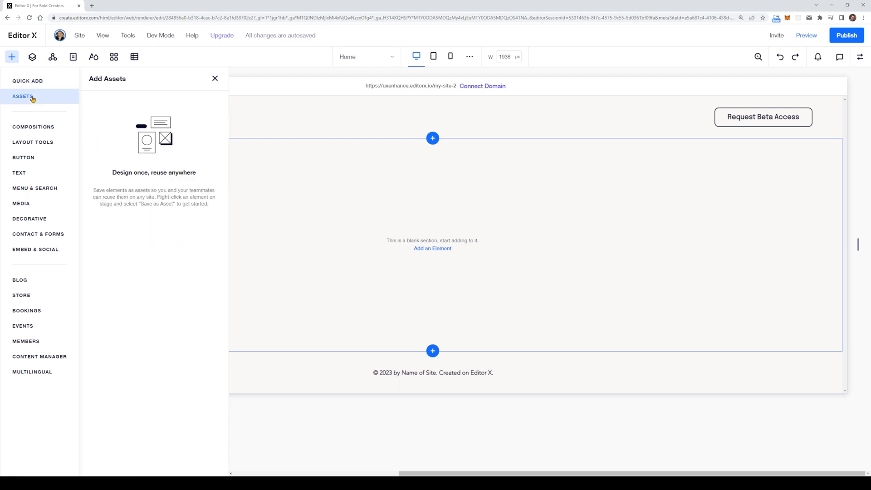
click(39, 85)
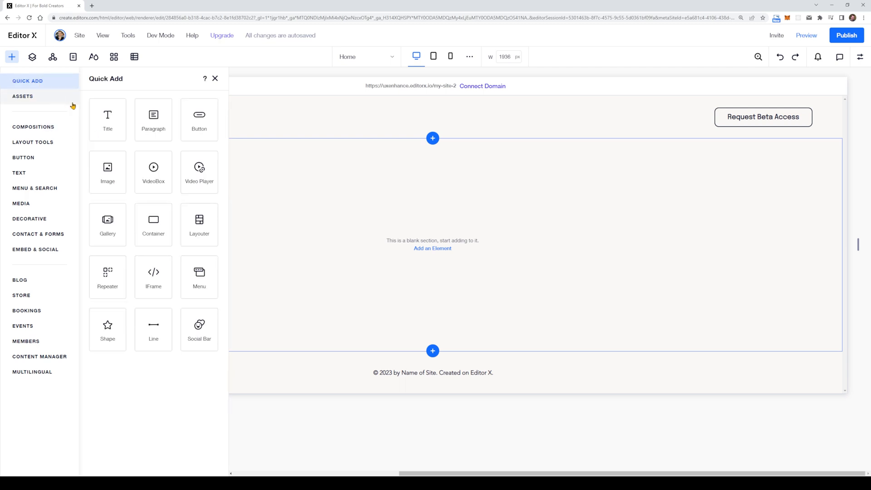
click(107, 119)
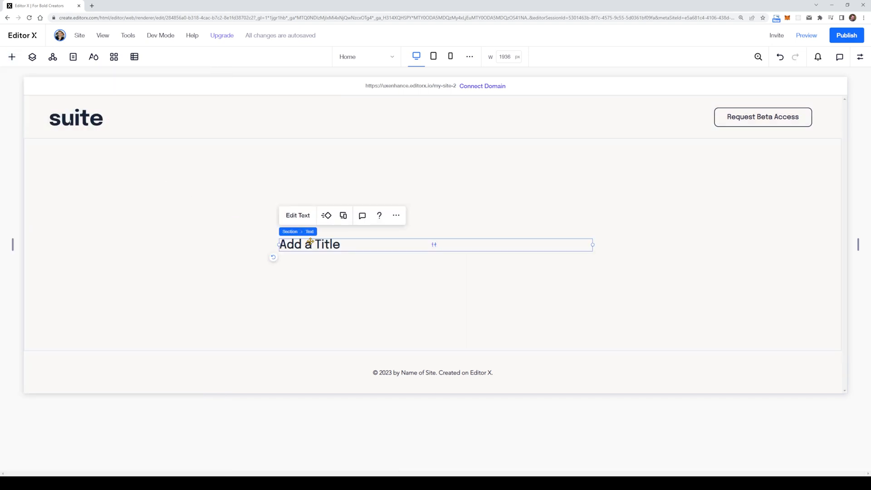
drag(308, 243, 160, 216)
Step: Apply the Heading 1 style to the title and replace its placeholder text with the copied hero headline
click(142, 189)
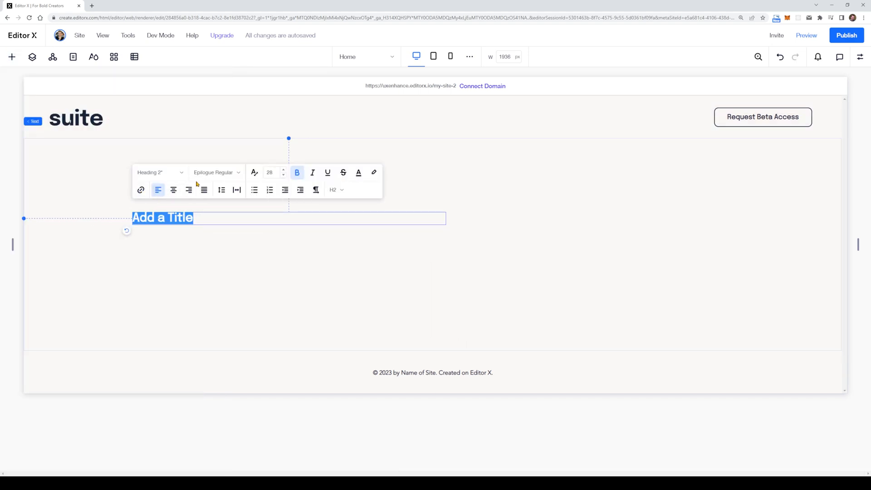
click(179, 173)
click(179, 191)
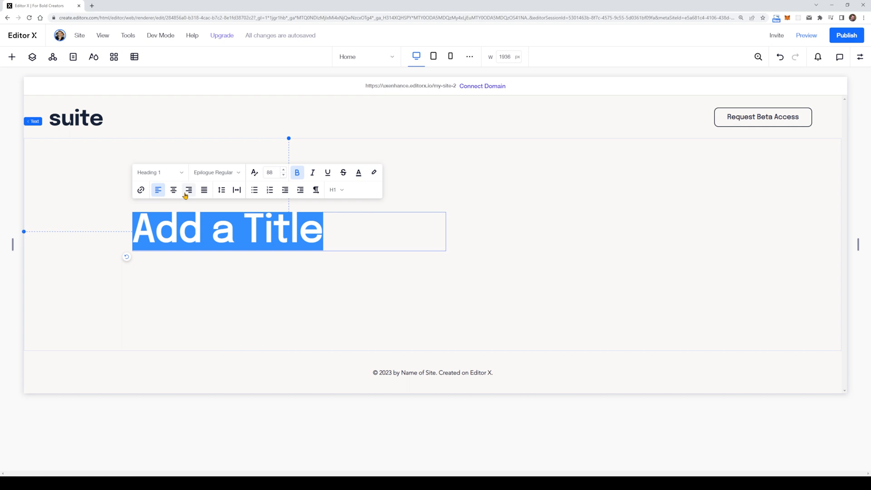
click(263, 217)
key(ctrl+a)
key(ctrl+v)
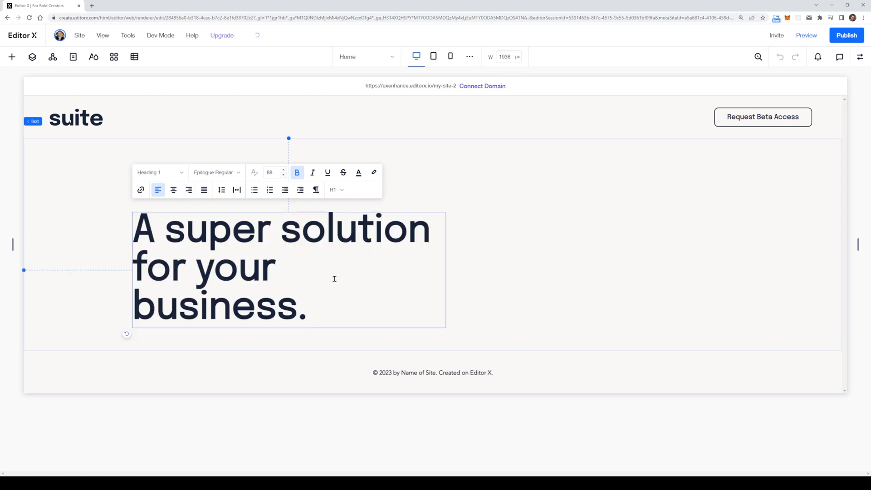
Step: Remove the bold formatting from "A" and "for your" in the hero headline
click(218, 229)
double_click(154, 228)
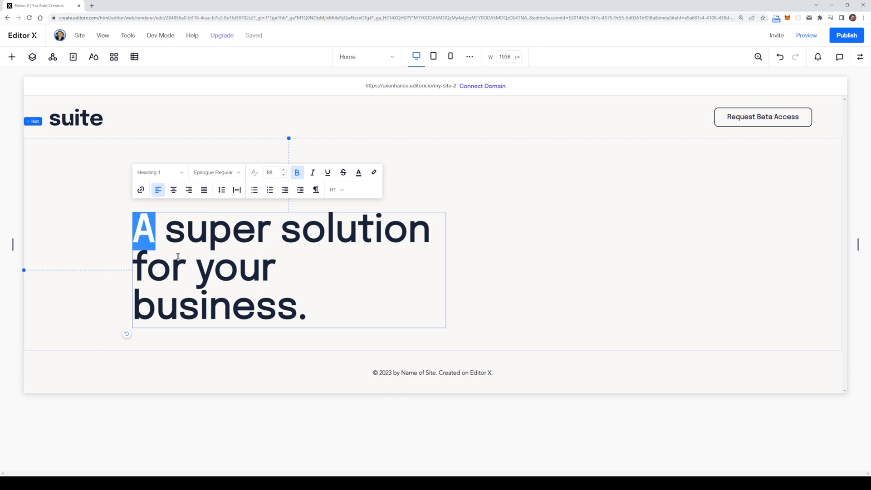
click(297, 173)
click(251, 250)
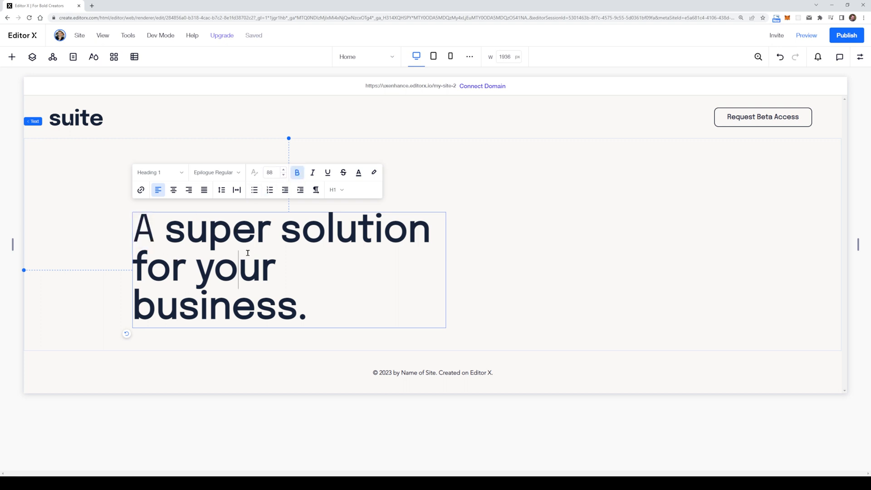
drag(274, 268, 132, 269)
click(297, 172)
Step: Delete the line break before "business." and widen the headline's text box so the headline fits on two lines
click(156, 308)
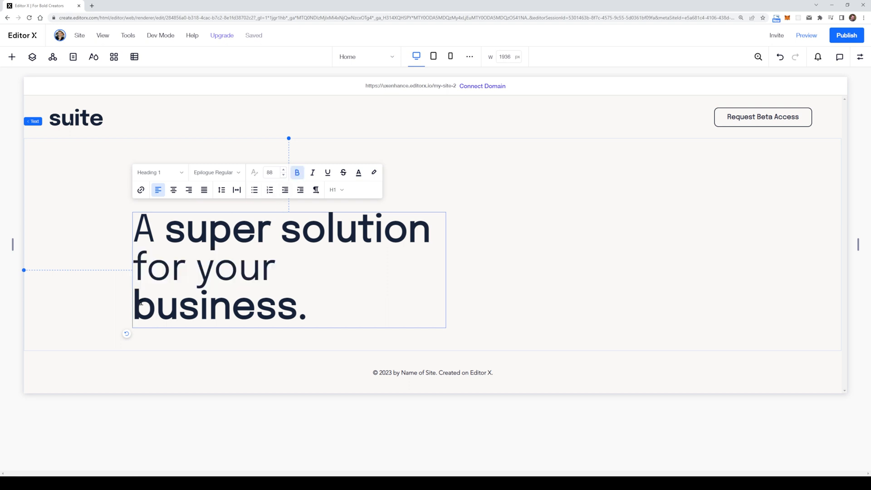
key(BackSpace)
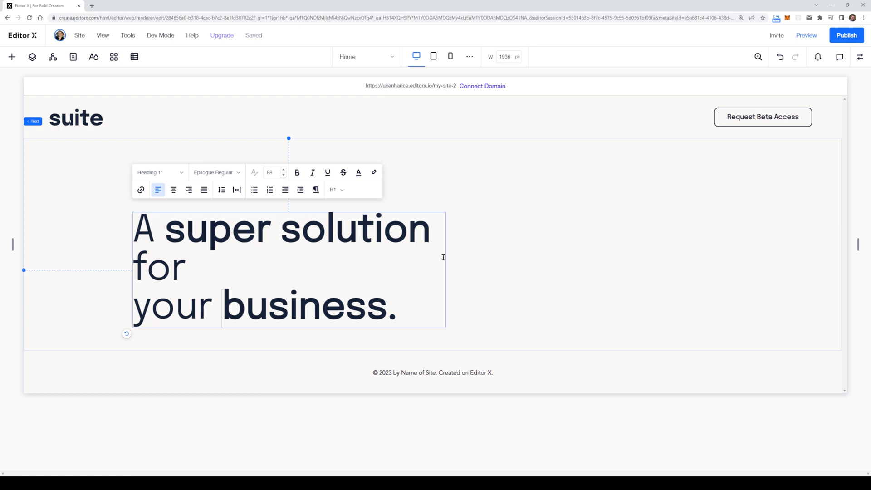
click(395, 169)
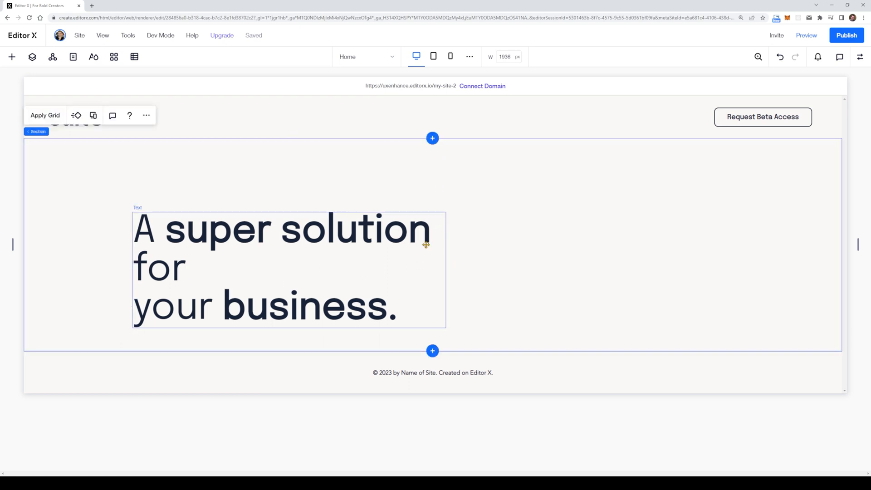
click(427, 235)
drag(445, 270, 479, 275)
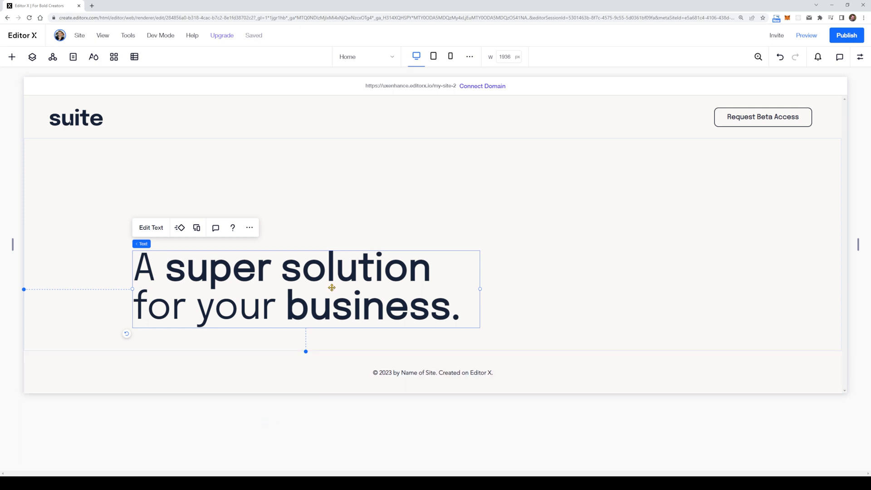
Step: Align the hero headline's left edge with the suite logo, raise it slightly, and dock it to the top of its section
click(859, 57)
click(832, 329)
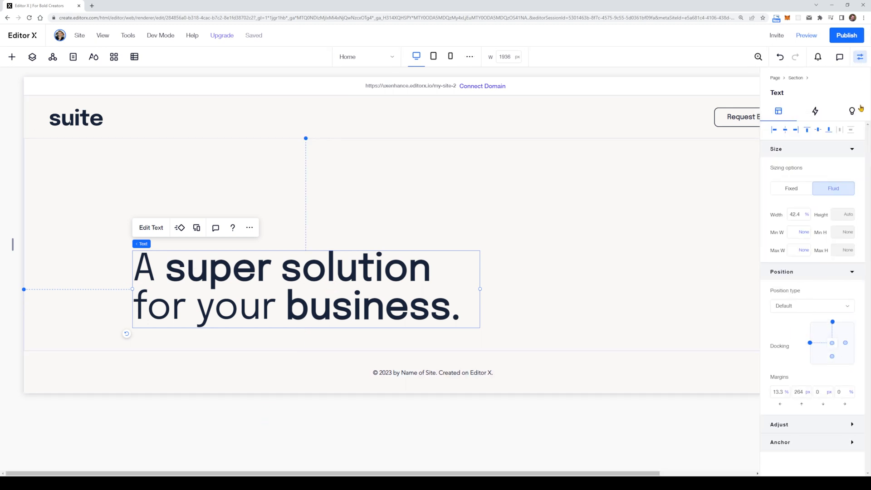
click(857, 61)
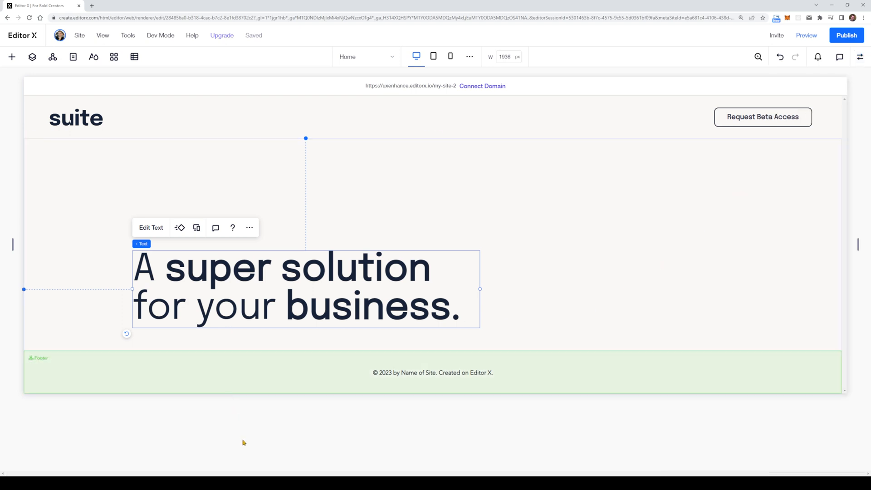
drag(284, 298, 201, 283)
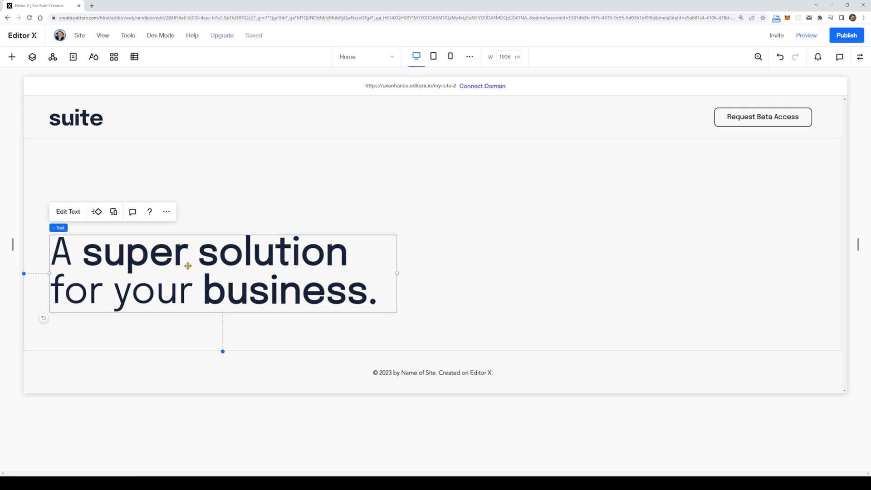
click(858, 57)
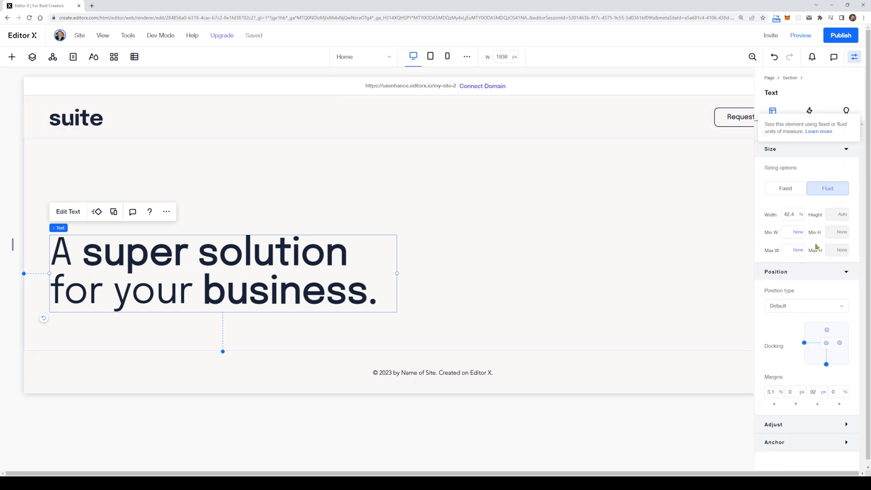
click(832, 321)
click(860, 57)
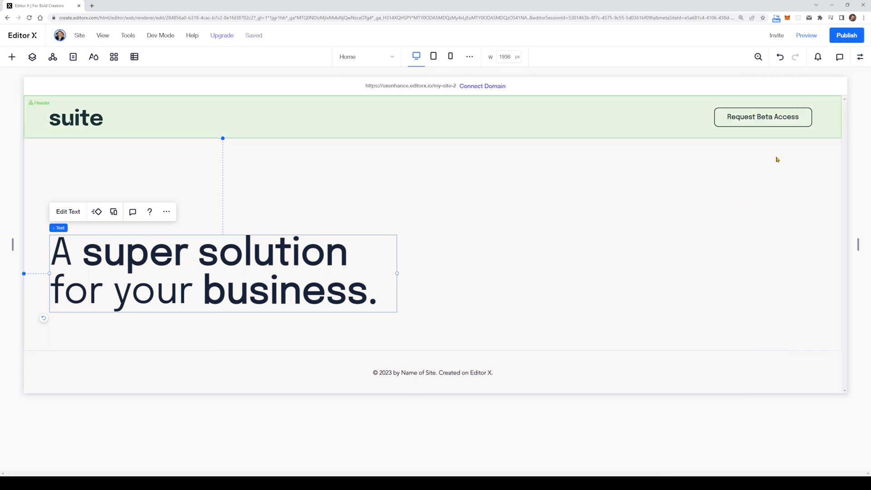
Step: Extend the hero section's height downward and move the headline back up within the taller section
drag(431, 349, 415, 458)
scroll(423, 353, down, 2)
click(275, 332)
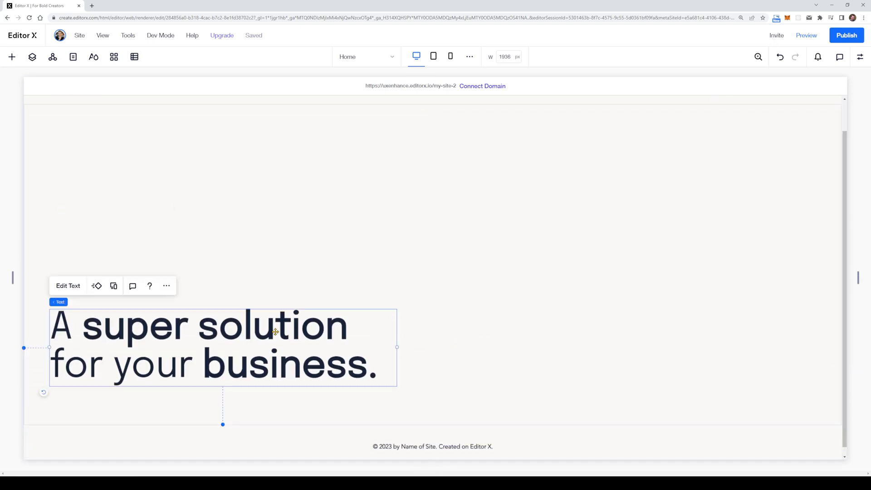
drag(262, 354, 266, 251)
scroll(337, 305, up, 2)
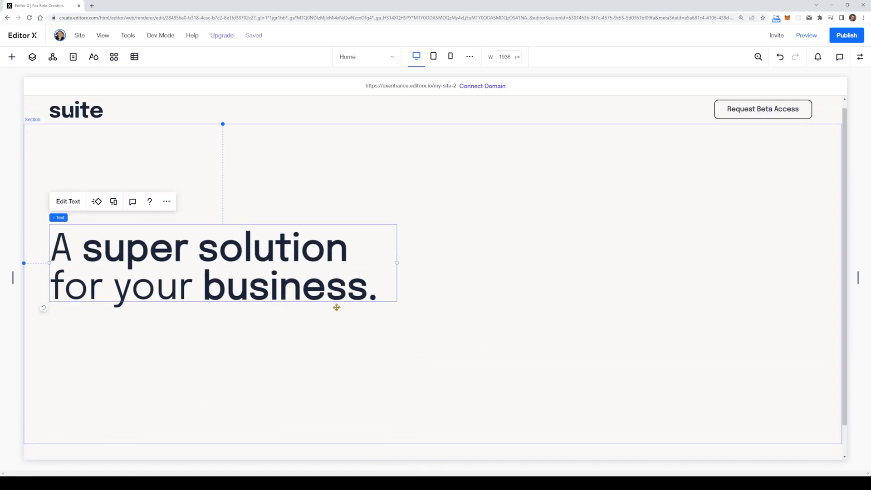
Step: Switch to the Figma design and copy the hero paragraph beginning "Our marketing and sales automations"
click(513, 277)
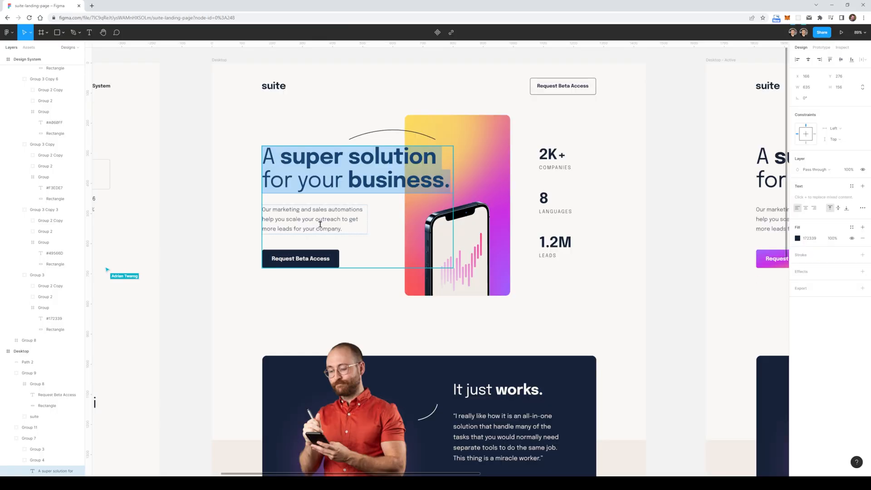
click(317, 216)
double_click(322, 220)
key(ctrl+c)
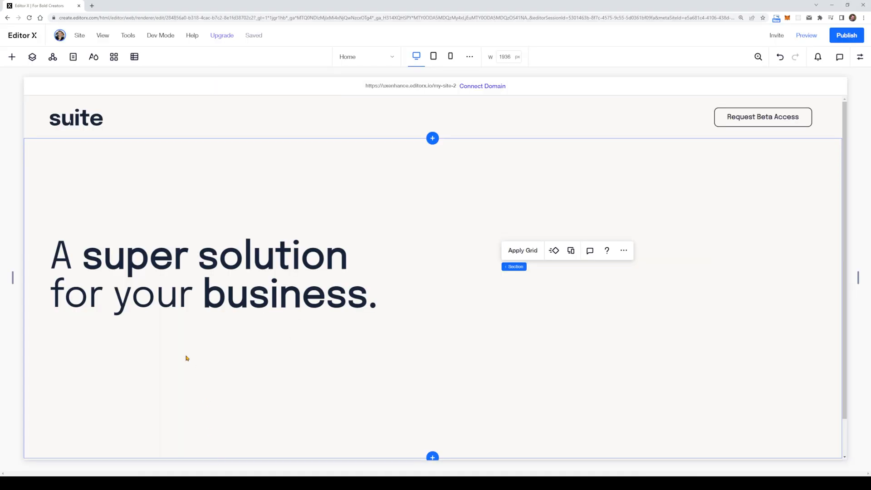
Step: Switch back to Editor X, add a paragraph under the headline aligned with its left edge, and replace its text with the copied copy
click(185, 357)
click(11, 56)
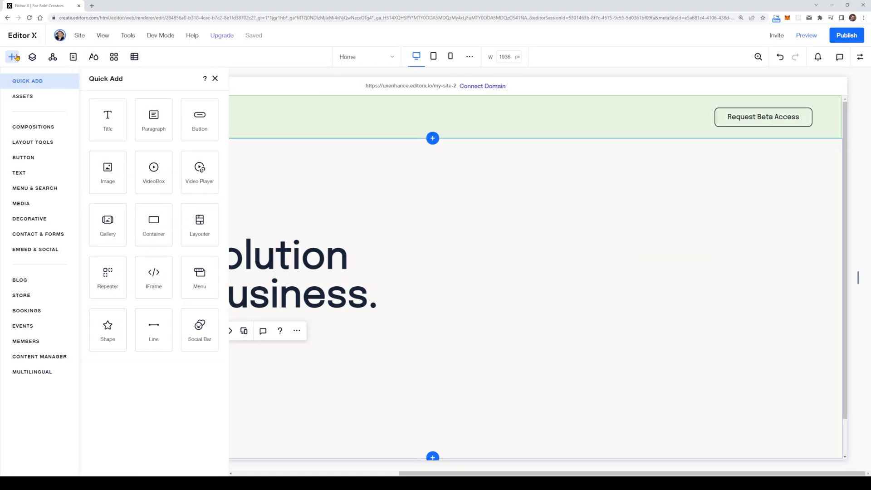
click(152, 120)
drag(414, 263, 416, 331)
drag(536, 338, 340, 335)
double_click(234, 323)
key(ctrl+v)
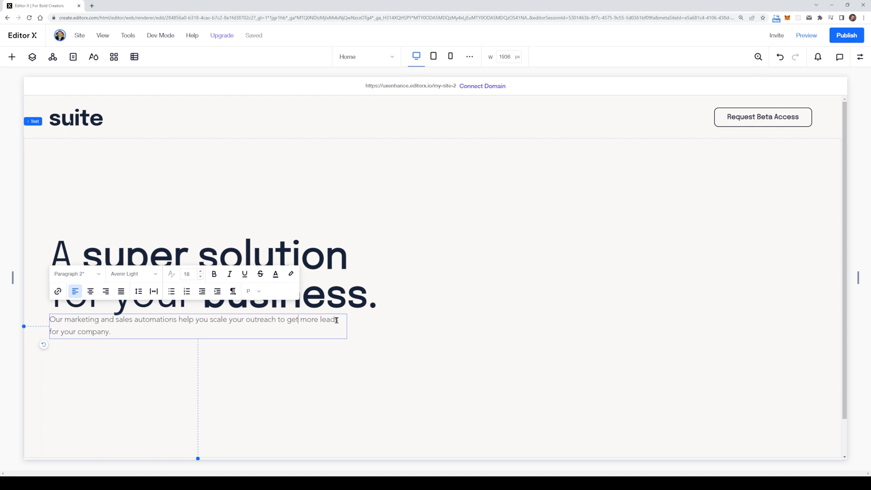
Step: Narrow the hero paragraph's text box so it wraps onto three lines, and move it just below the headline
click(399, 349)
click(261, 318)
drag(346, 325, 188, 324)
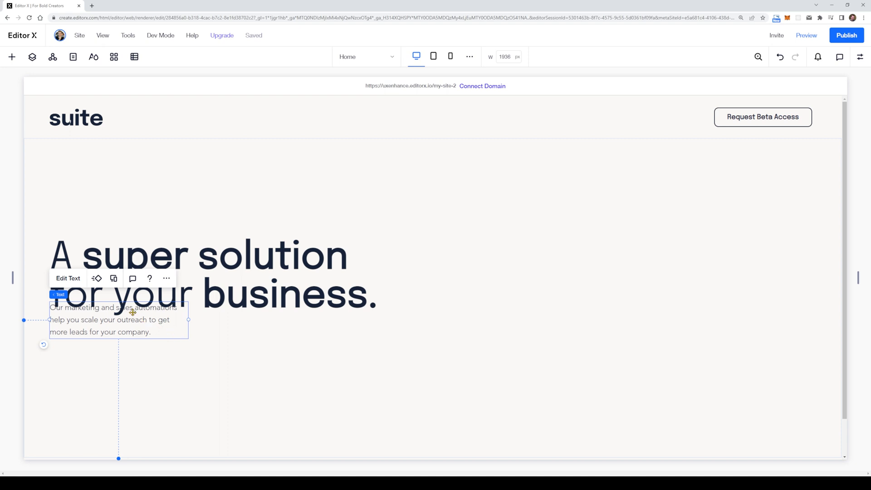
drag(132, 312, 139, 343)
click(207, 310)
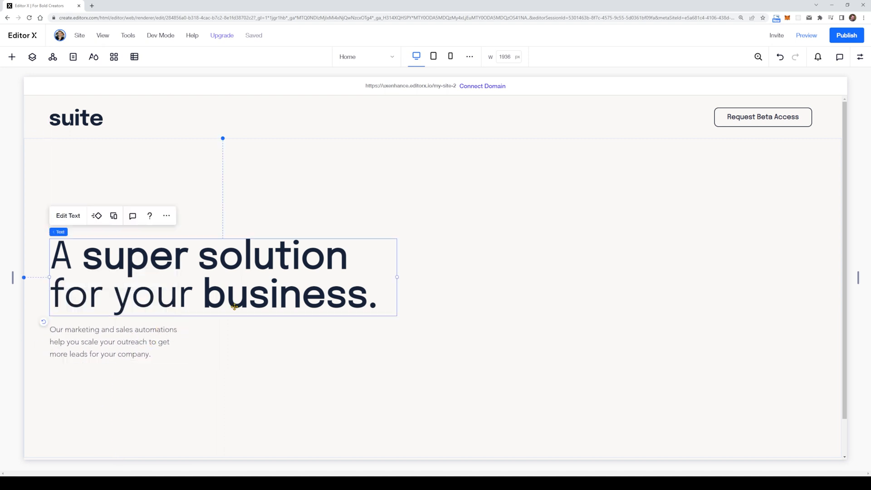
click(255, 356)
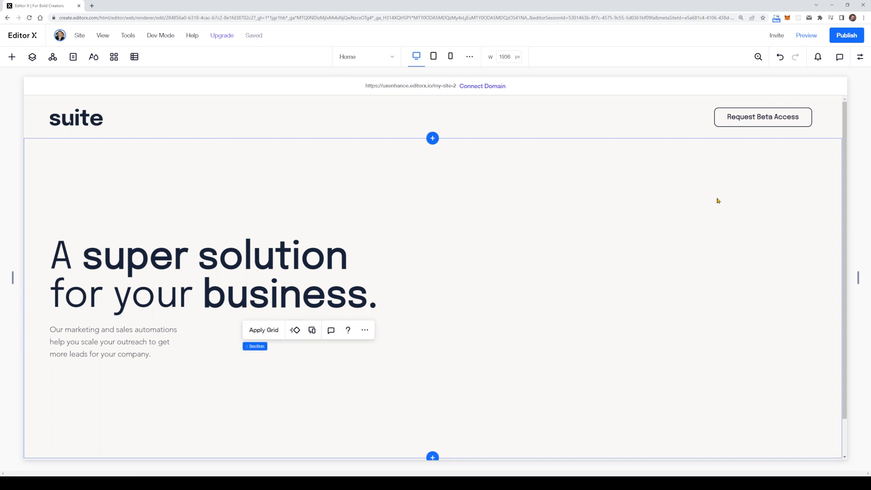
Step: Duplicate the header's Request Beta Access button and place the copy below the hero paragraph, aligned with its left edge
click(761, 119)
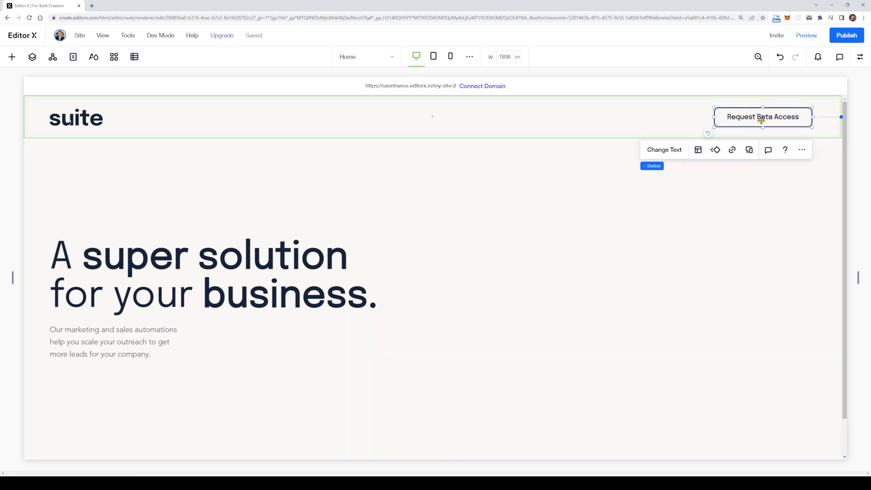
key(ctrl+v)
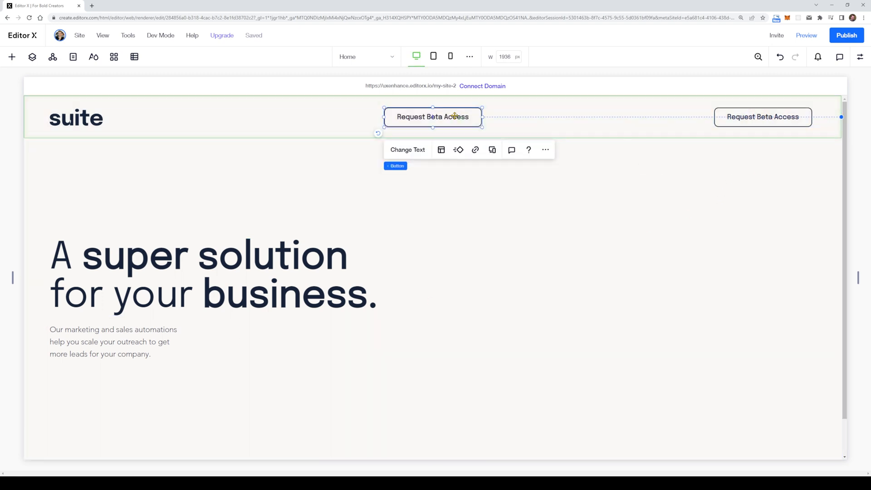
drag(454, 115, 121, 381)
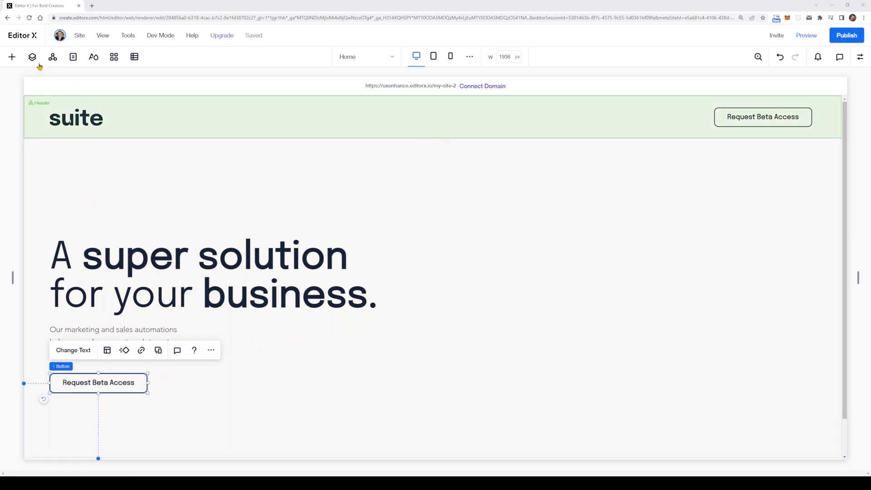
click(219, 395)
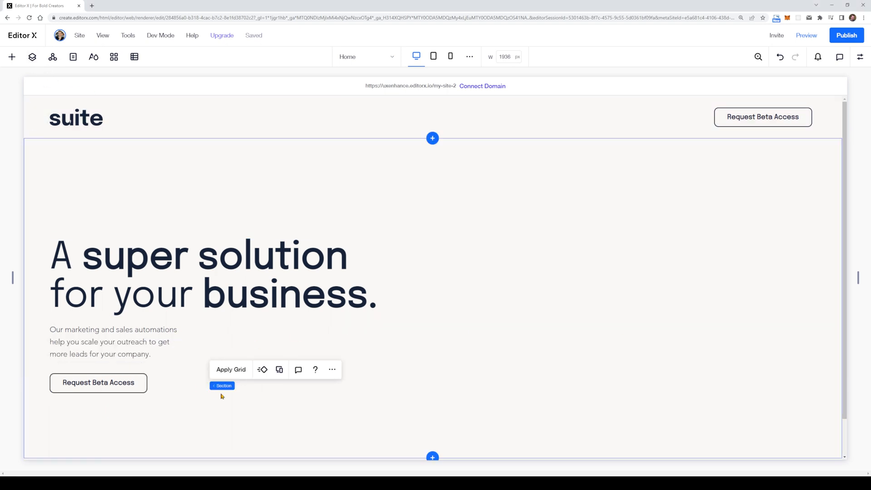
Step: Give the hero's Request Beta Access button a solid dark navy fill and set its text color to #FAF8F6
click(139, 382)
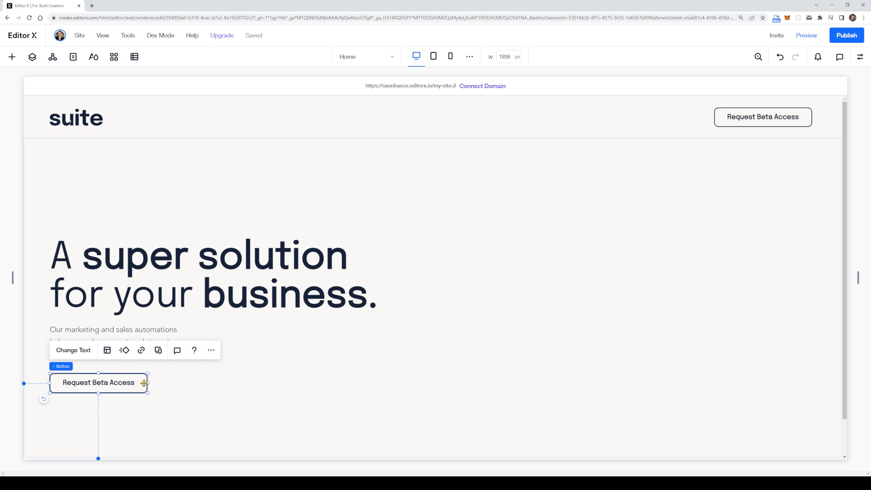
click(860, 57)
drag(811, 188, 836, 189)
click(769, 230)
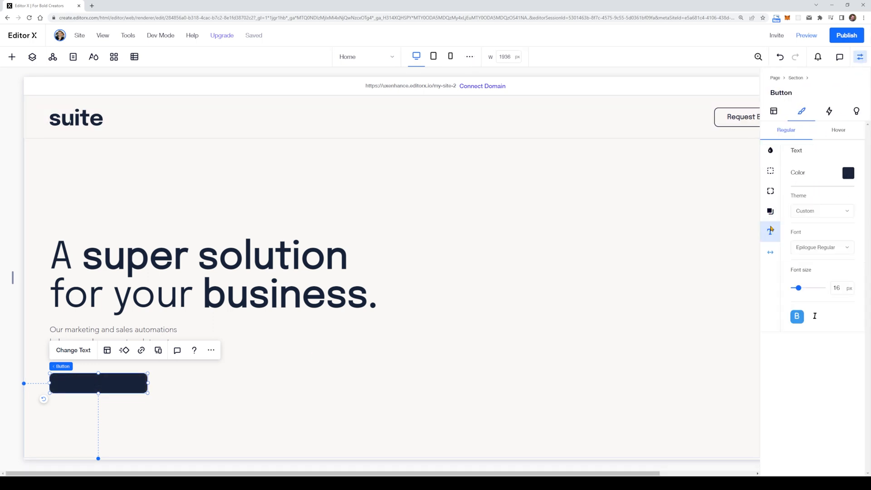
click(847, 173)
click(803, 217)
click(796, 216)
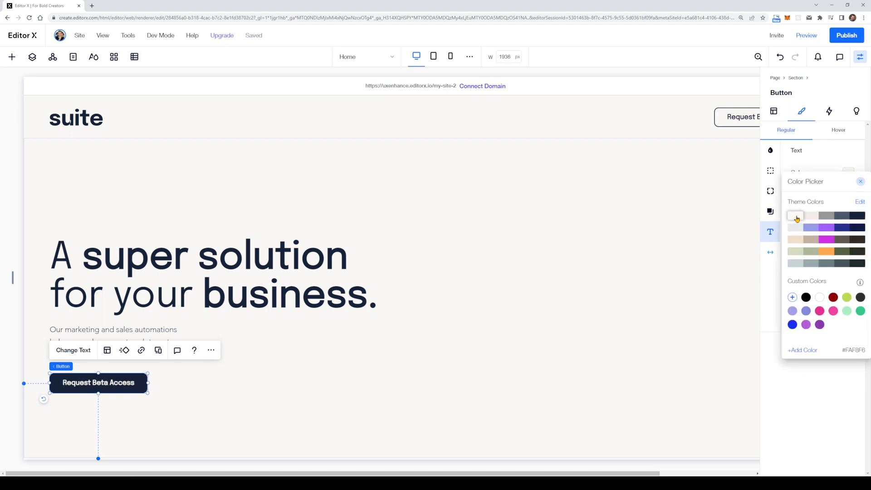
click(861, 183)
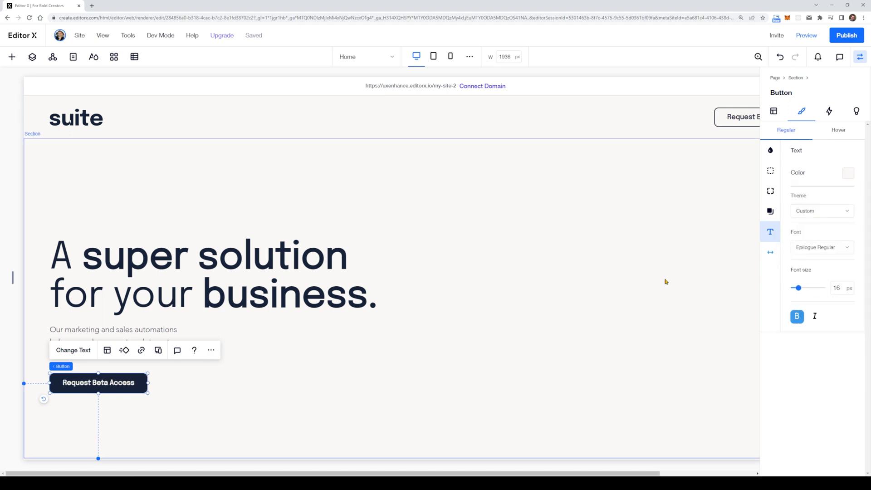
click(597, 303)
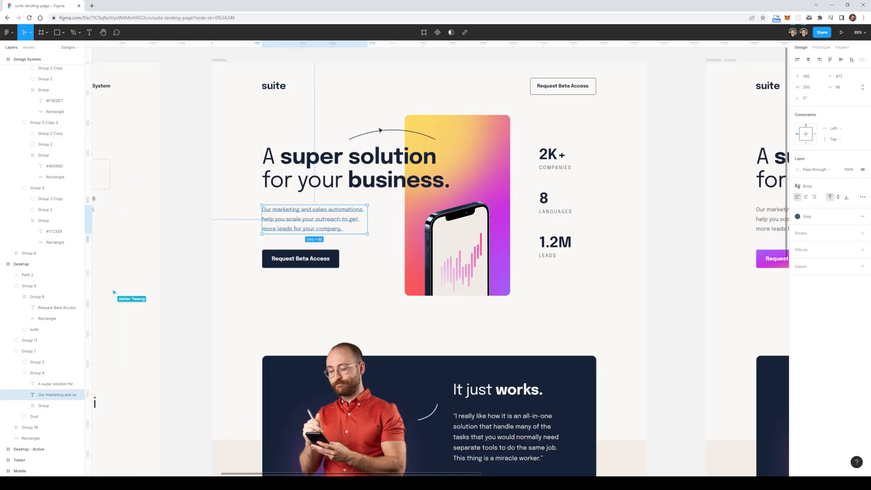
Step: Switch to the Figma design and export the hero's gradient phone graphic, the Oval group, as a 2x PNG
double_click(381, 136)
double_click(467, 147)
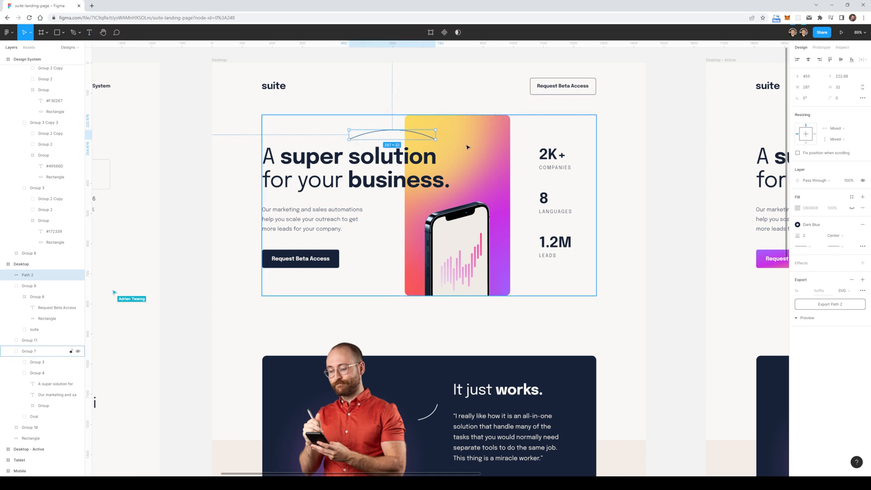
click(468, 92)
double_click(480, 147)
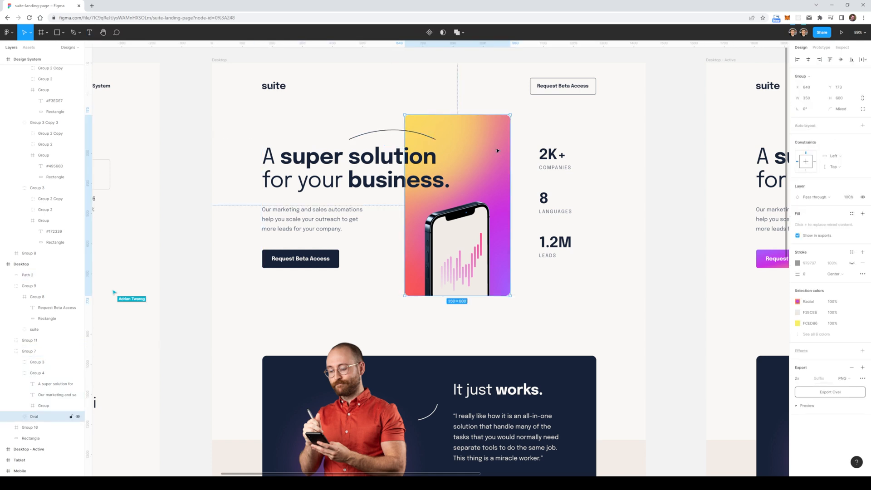
click(830, 394)
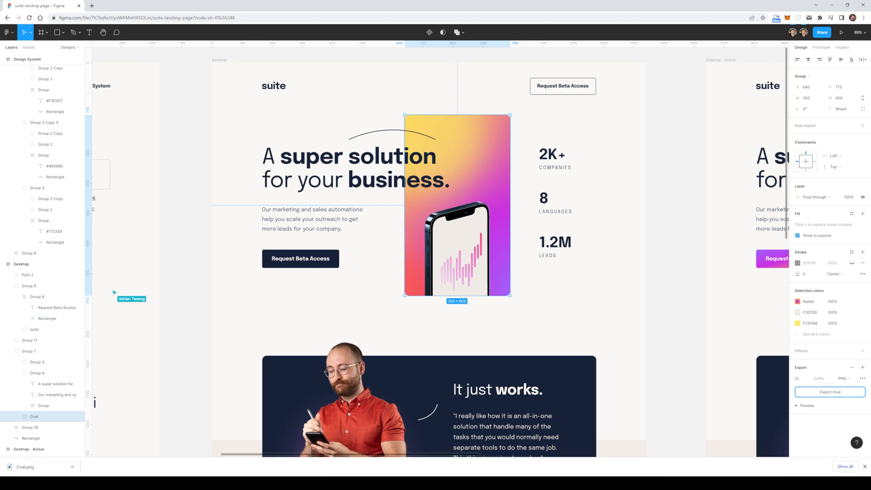
Step: Switch back to Editor X, add an image element to the hero section, and place it to the right of the headline
mouse_move(221, 483)
click(258, 454)
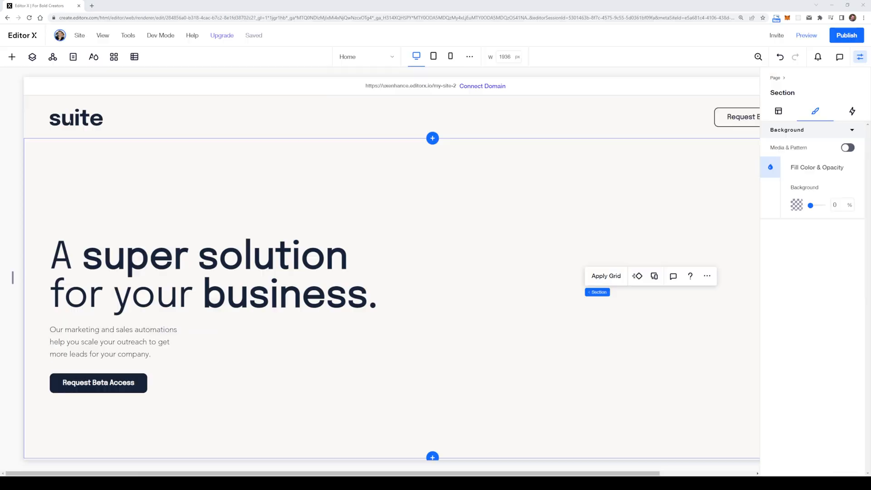
click(12, 57)
key(Escape)
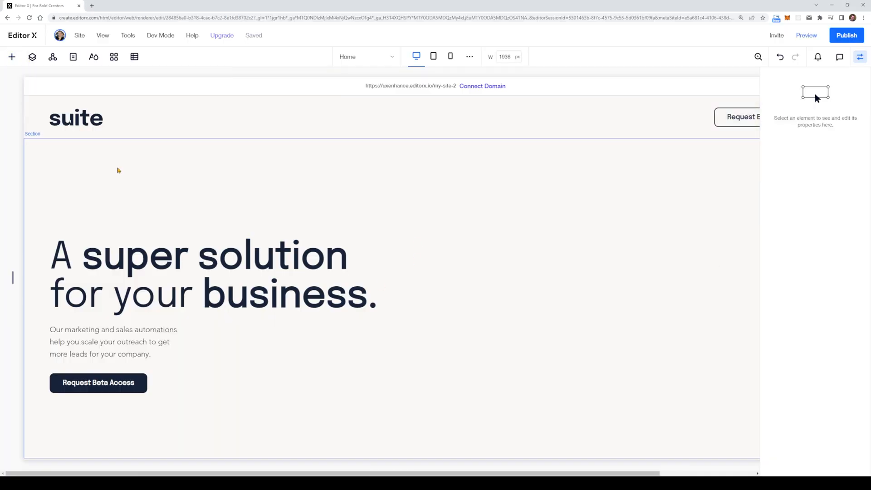
drag(430, 231, 510, 247)
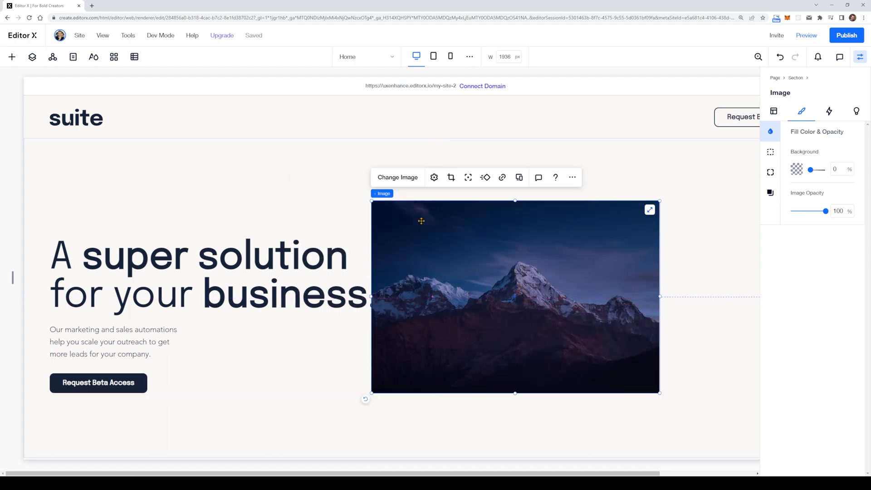
Step: Upload Oval.png to the site files and replace the hero's placeholder image with it
click(401, 178)
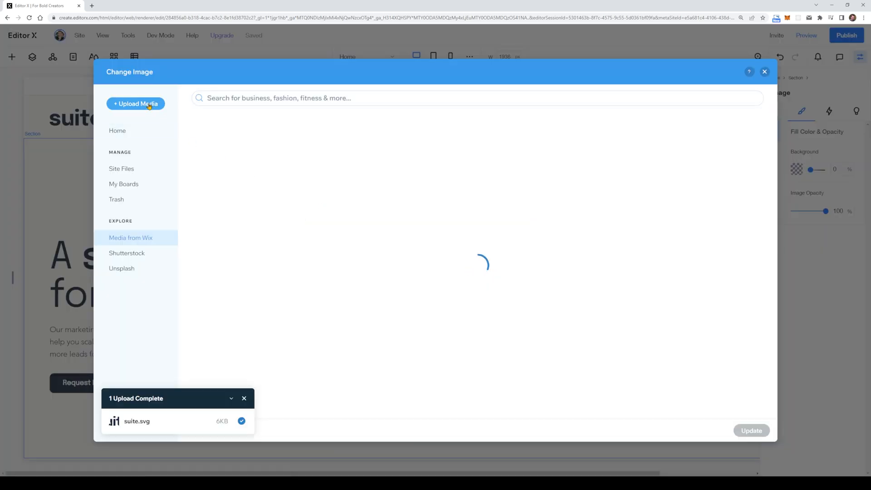
click(149, 106)
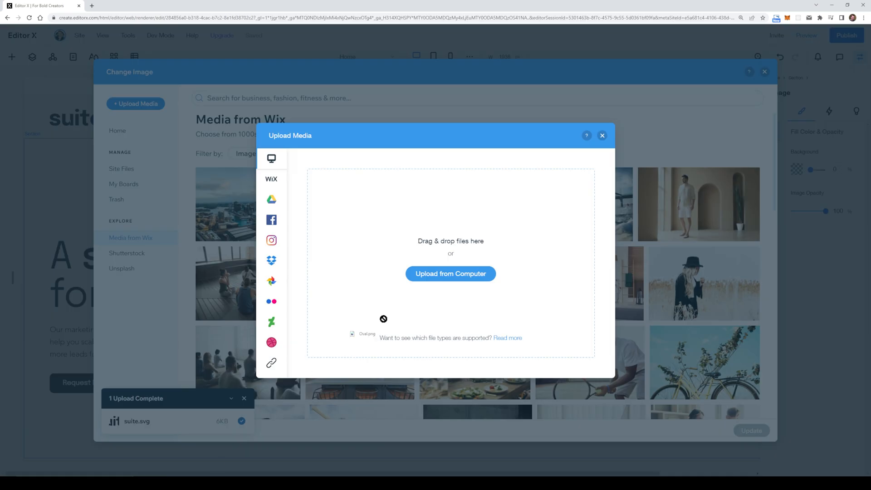
drag(351, 332, 490, 263)
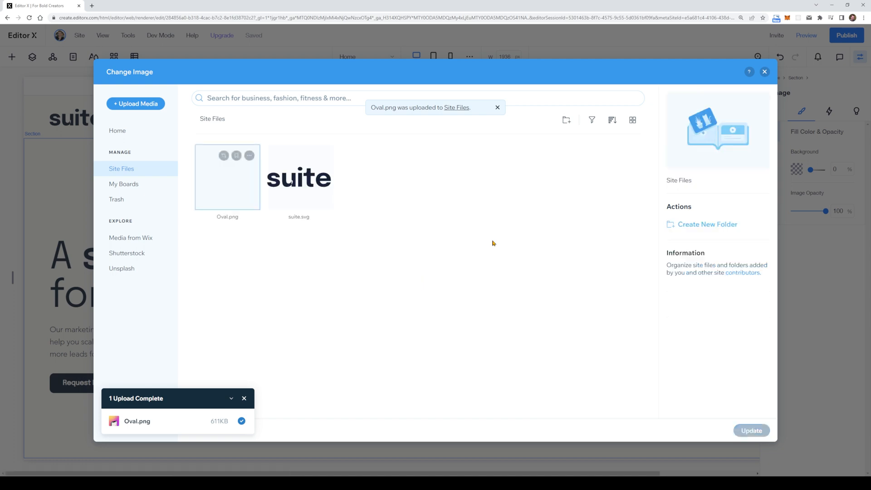
click(227, 179)
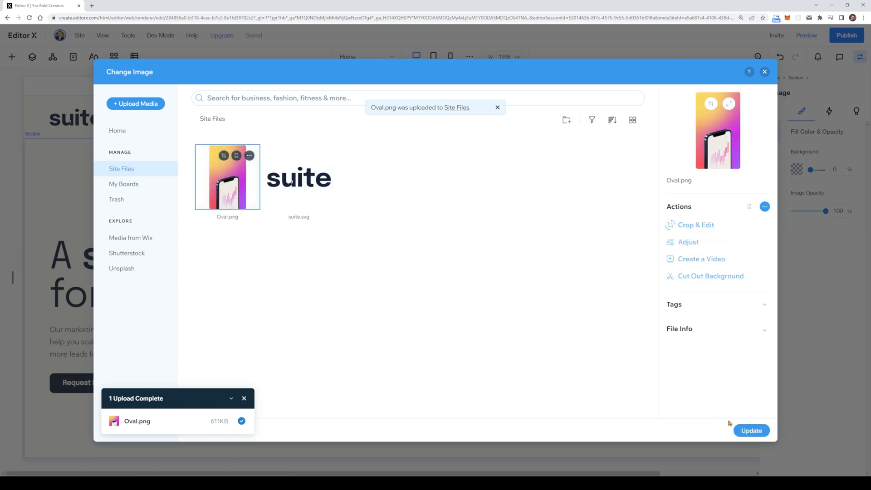
click(748, 430)
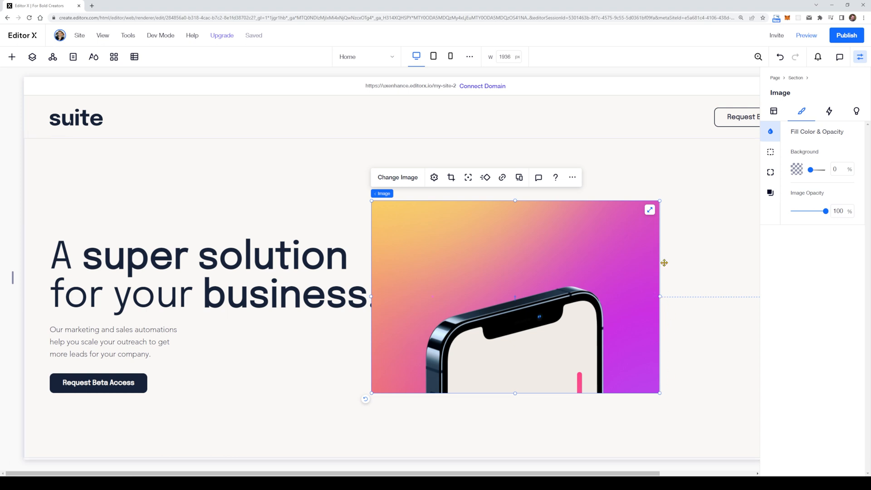
Step: Reshape the hero image into a tall portrait crop right of the headline, checking its proportions against the Figma design
drag(660, 297, 516, 297)
drag(489, 278, 570, 201)
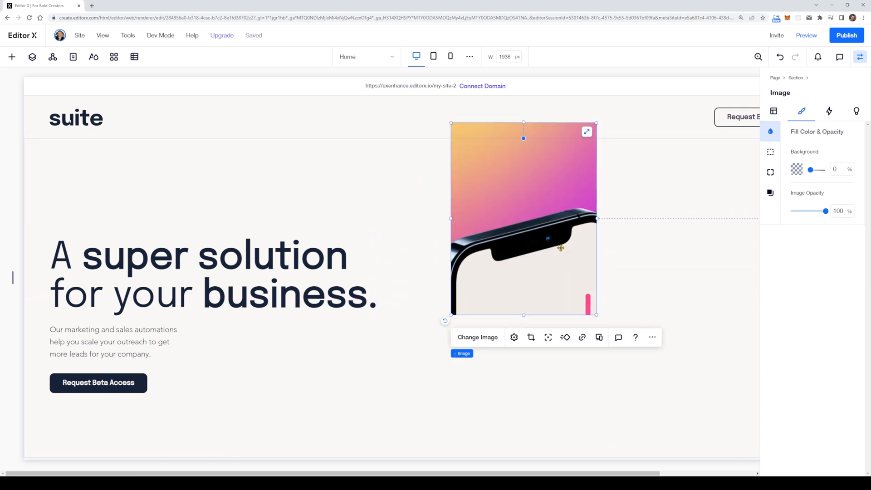
drag(562, 247, 551, 285)
drag(585, 352, 615, 394)
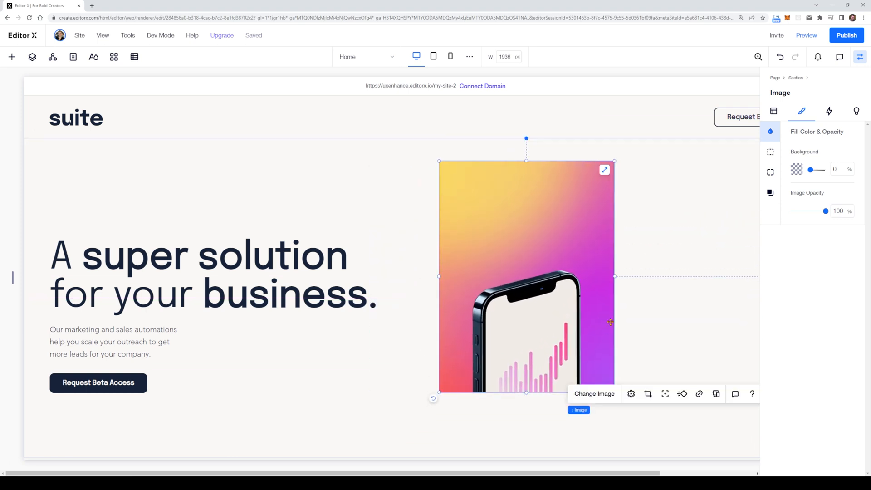
drag(616, 277, 577, 274)
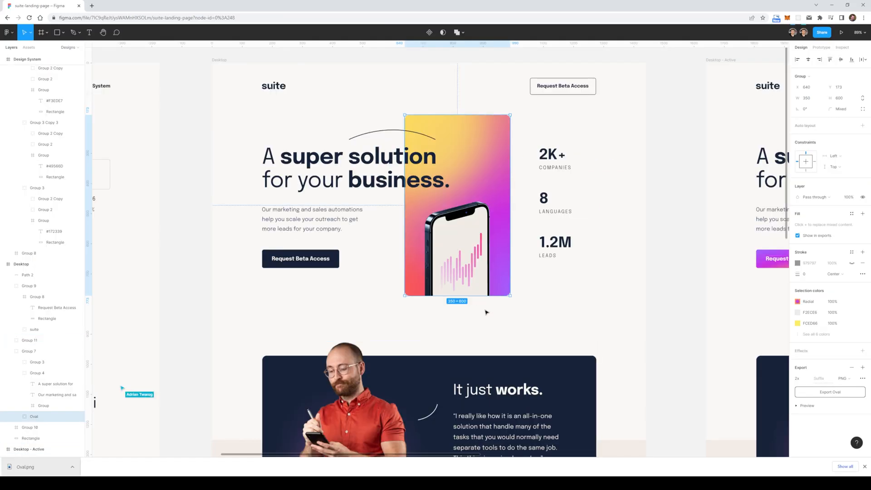
click(485, 311)
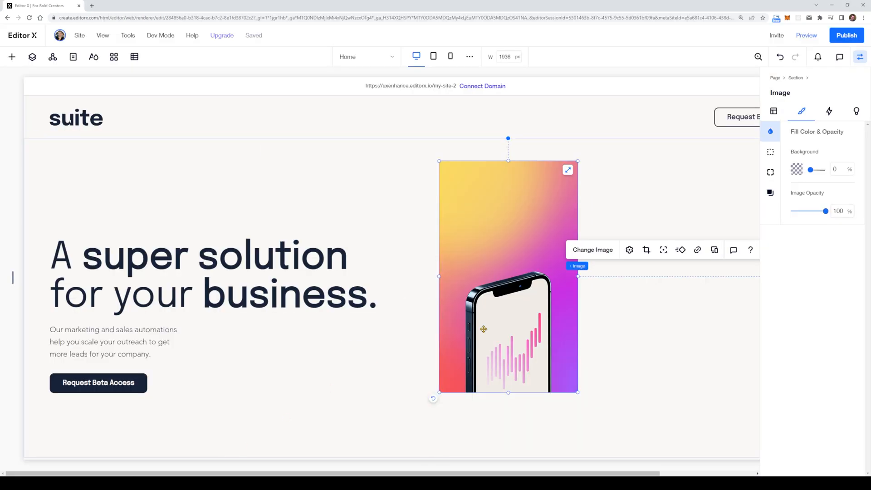
drag(484, 329, 471, 341)
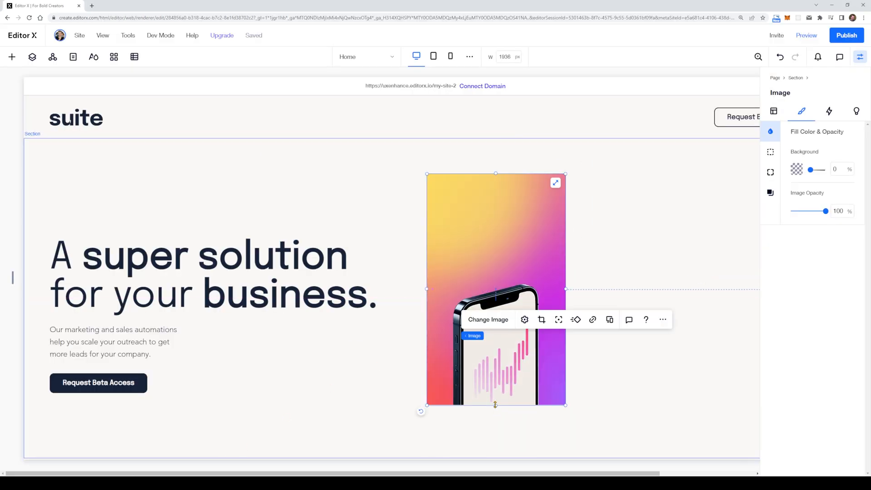
drag(495, 405, 494, 426)
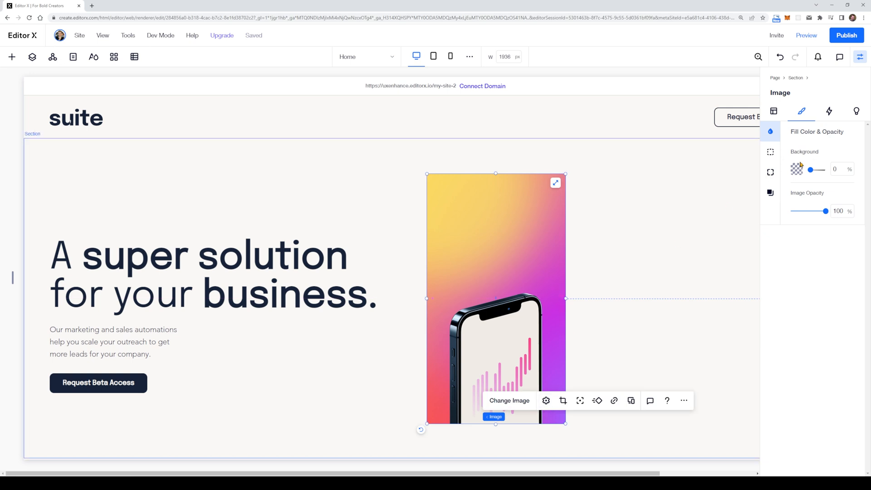
Step: Round all four corners of the hero image, trying a 10 px radius before increasing it slightly
click(770, 154)
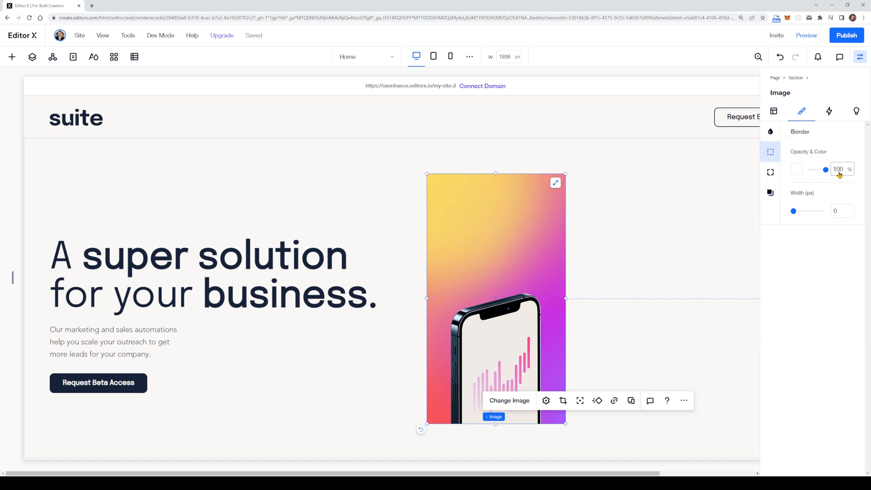
click(773, 173)
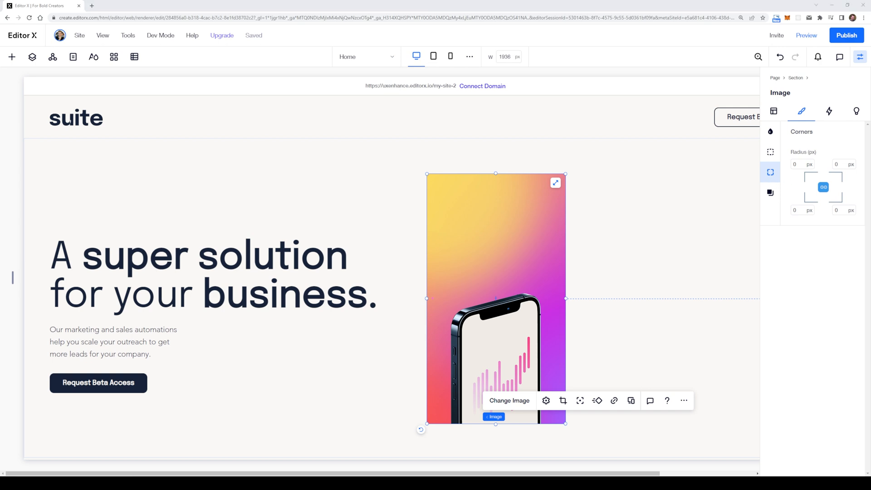
click(799, 164)
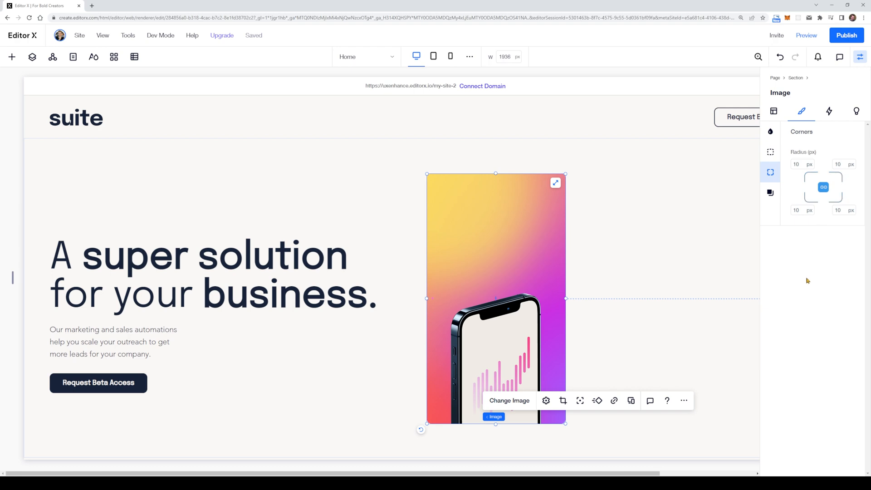
click(640, 270)
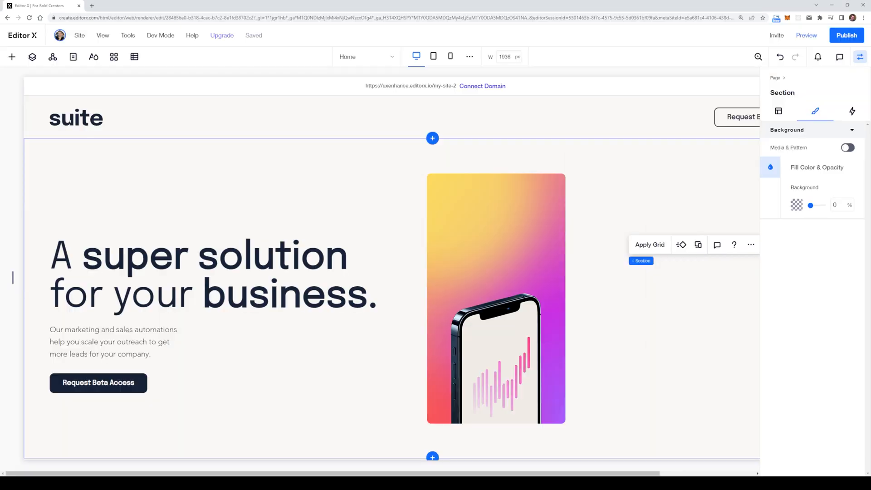
click(514, 272)
click(770, 172)
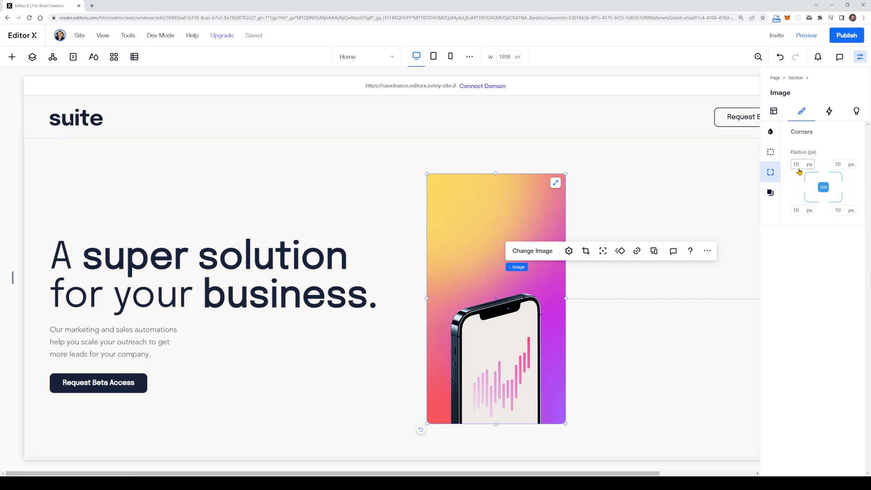
click(639, 376)
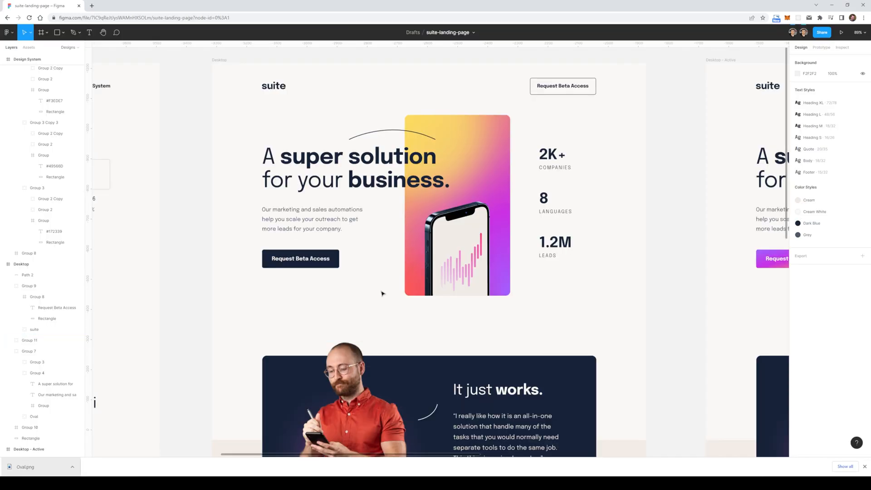
Step: Switch to the Figma design and export the curved line above the headline, Path 2, as an SVG
click(382, 133)
click(824, 305)
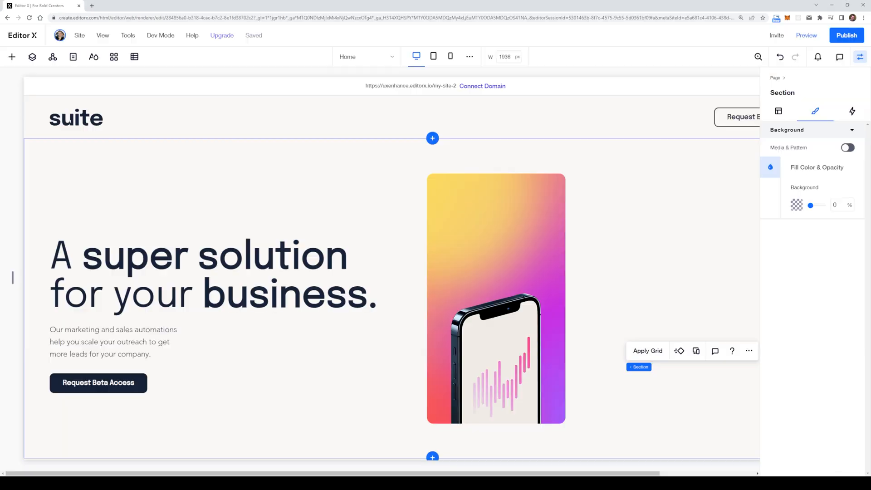
Step: Switch back to Editor X, add a basic shape to the hero section, upload Path 2.svg and replace the shape with it
click(12, 57)
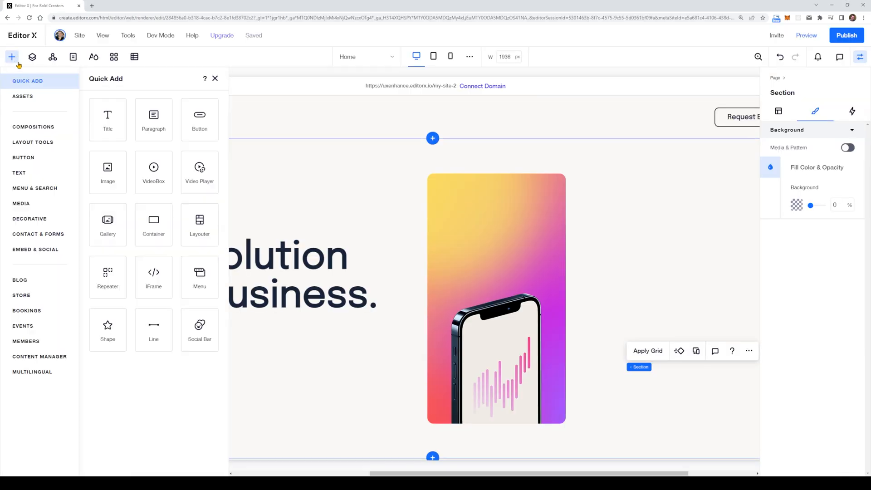
click(111, 333)
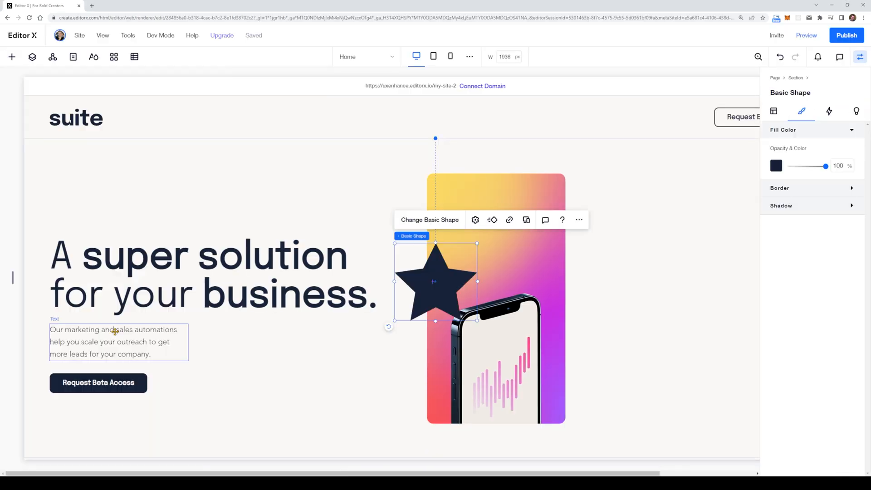
click(430, 220)
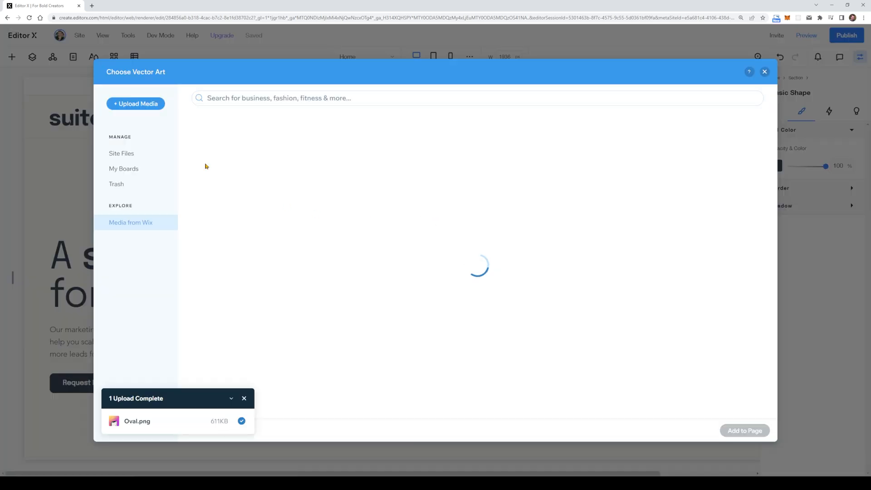
click(148, 104)
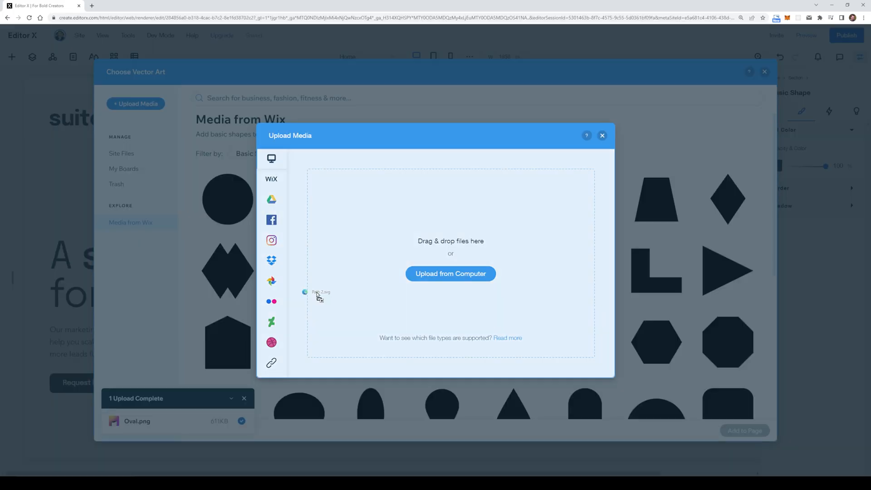
drag(324, 293, 324, 294)
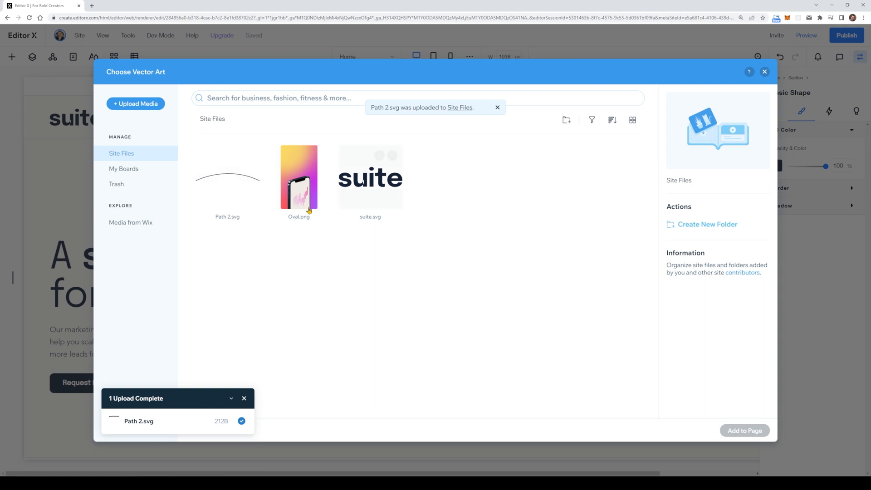
click(227, 177)
click(744, 431)
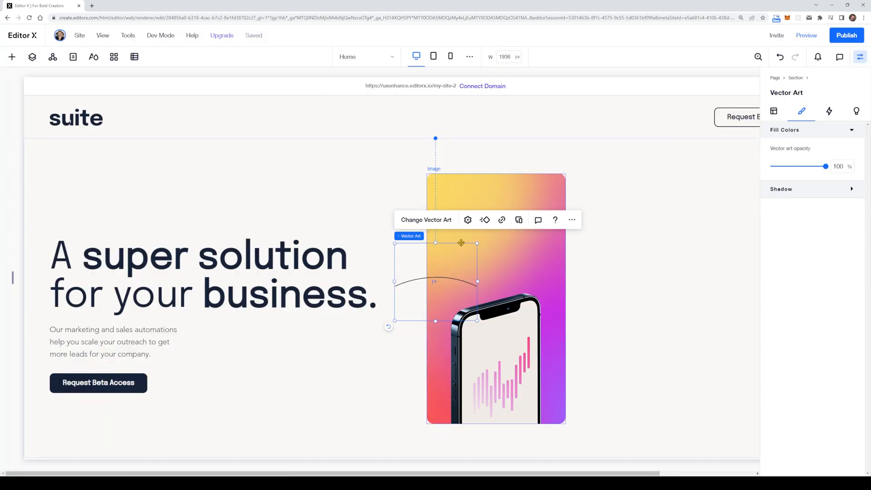
Step: Enlarge the curved line vector and position it just above the word "solution" in the hero headline
drag(460, 242, 374, 146)
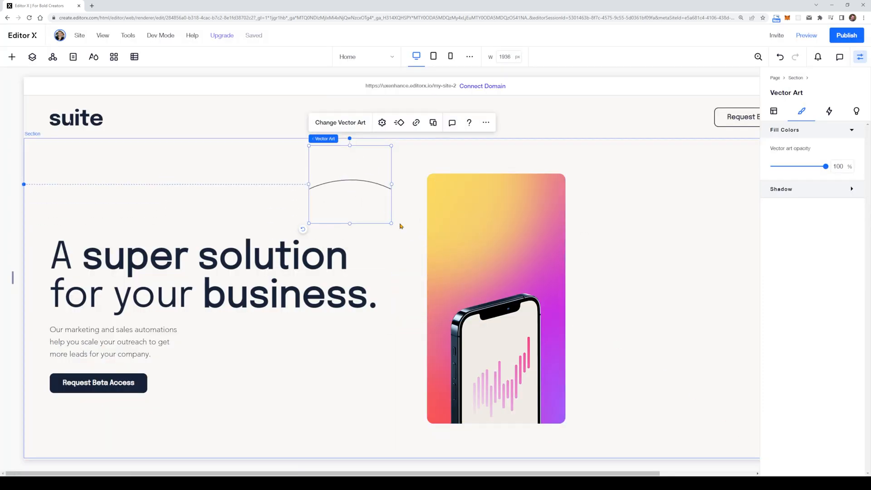
drag(389, 223, 481, 299)
mouse_move(402, 210)
mouse_down()
mouse_move(401, 189)
mouse_move(396, 195)
mouse_up()
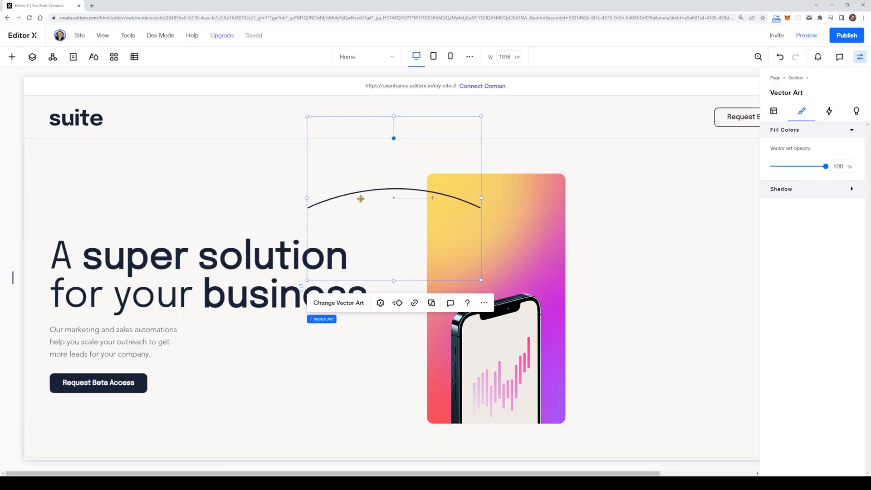
drag(361, 199, 256, 206)
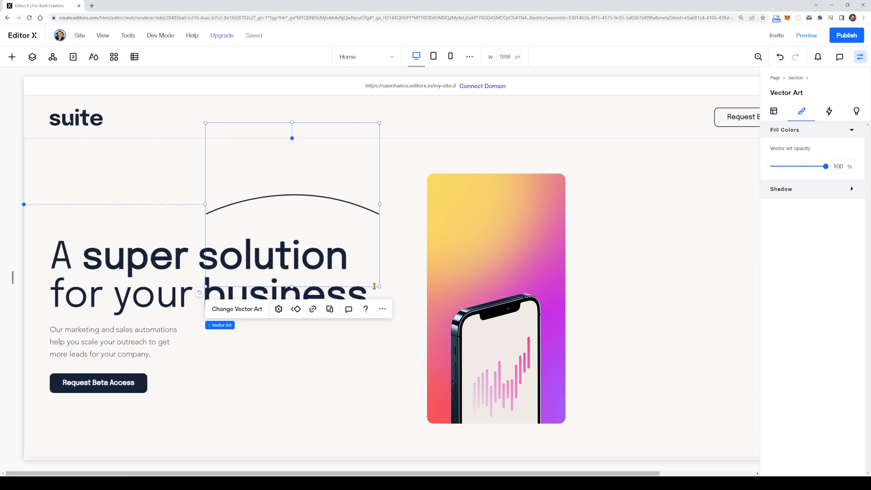
drag(373, 284, 352, 264)
drag(290, 190, 286, 191)
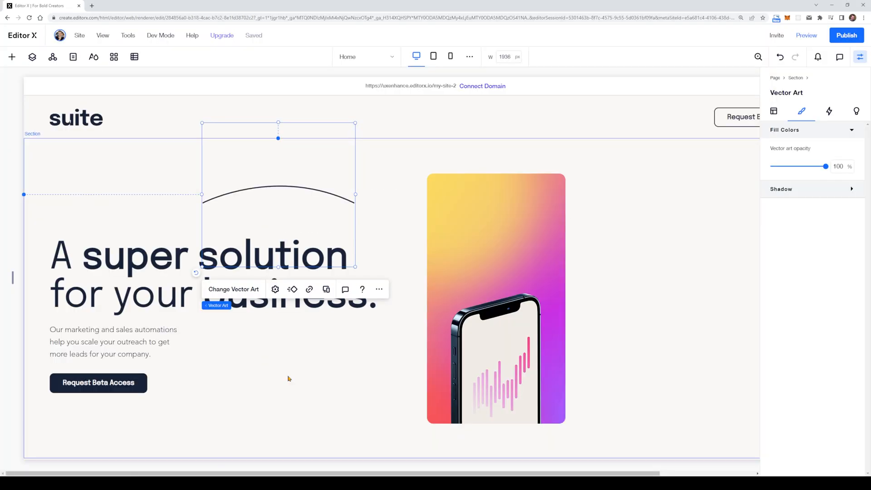
Step: Move the phone image left until it overlaps the end of the headline, and bring the headline text to the front
click(469, 293)
drag(469, 294, 403, 311)
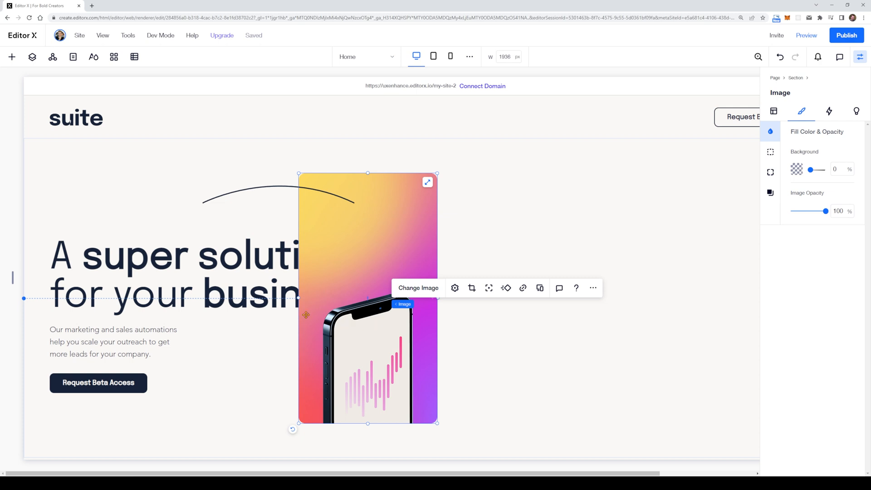
click(268, 298)
right_click(270, 249)
right_click(141, 269)
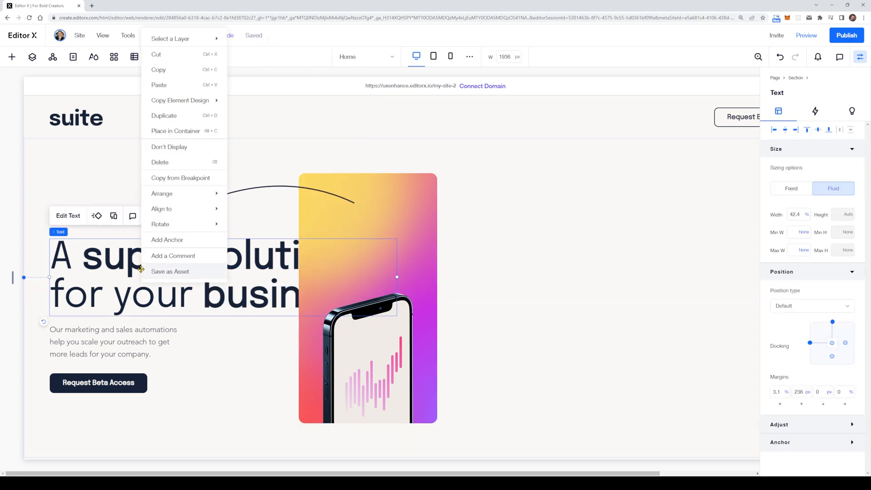
mouse_move(196, 199)
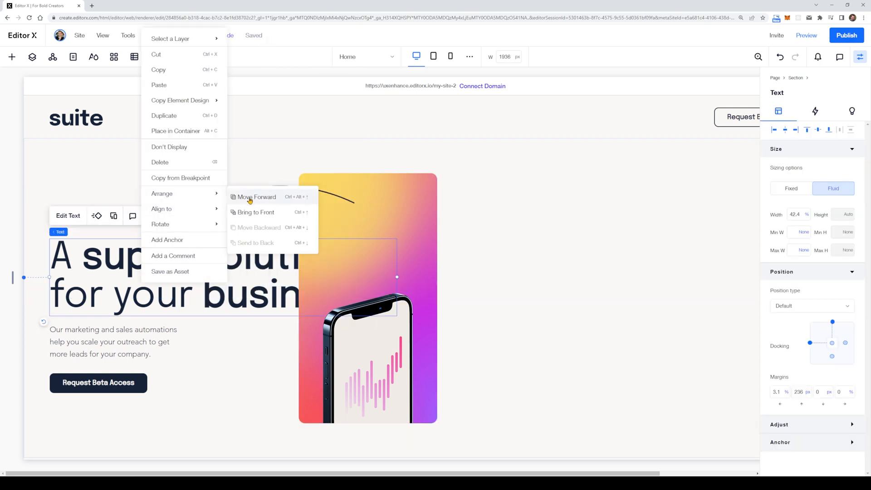
click(287, 212)
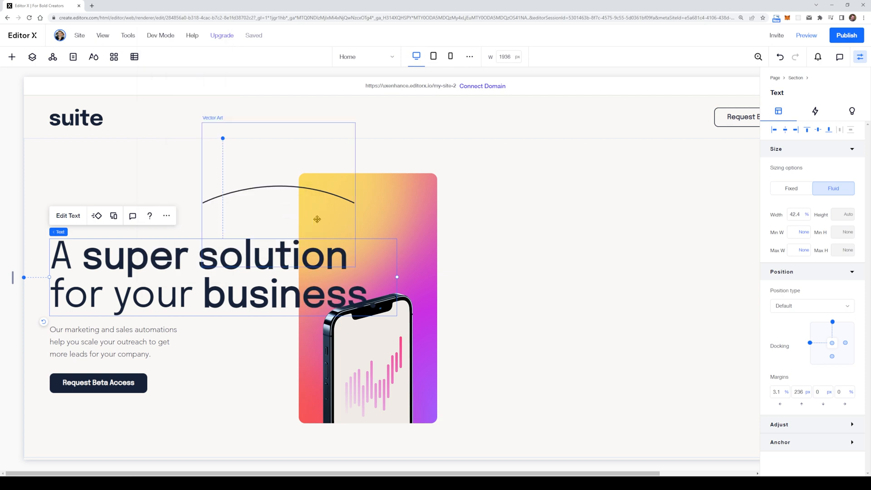
Step: Check the Figma design again, then in Editor X stretch the phone image up and down nearly to the section's bottom edge and trim its width slightly
click(243, 483)
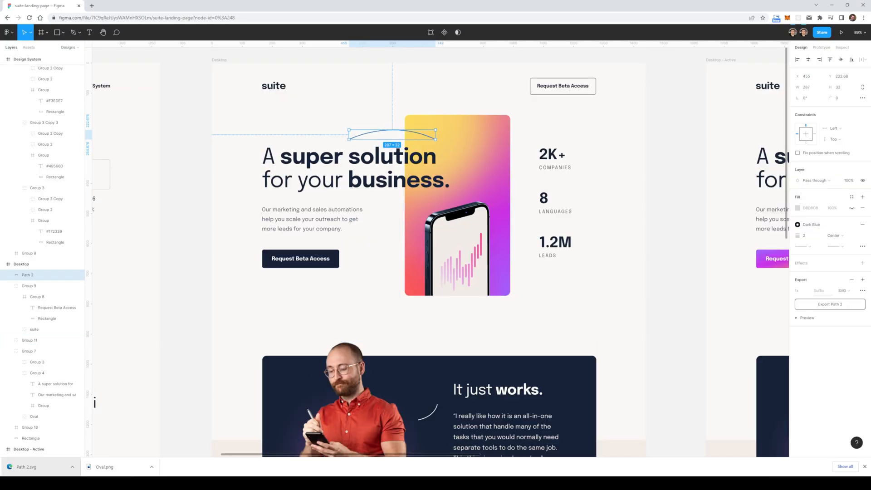
mouse_move(227, 483)
click(259, 455)
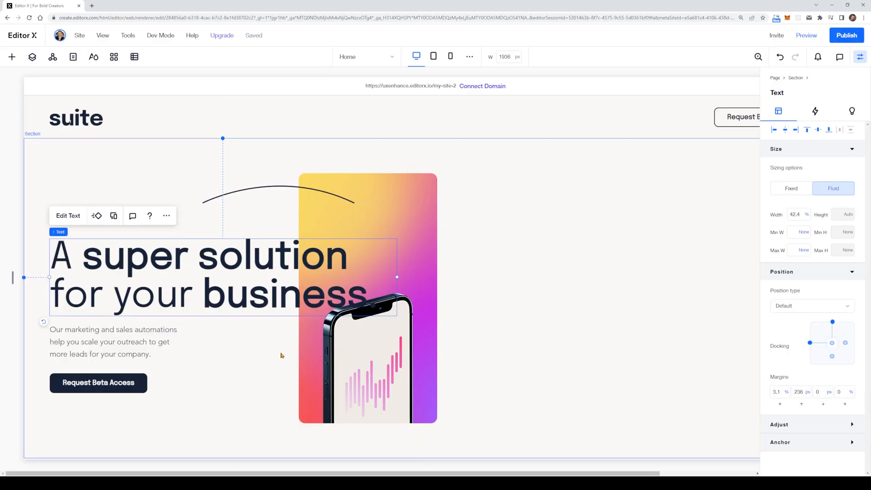
click(258, 184)
click(362, 177)
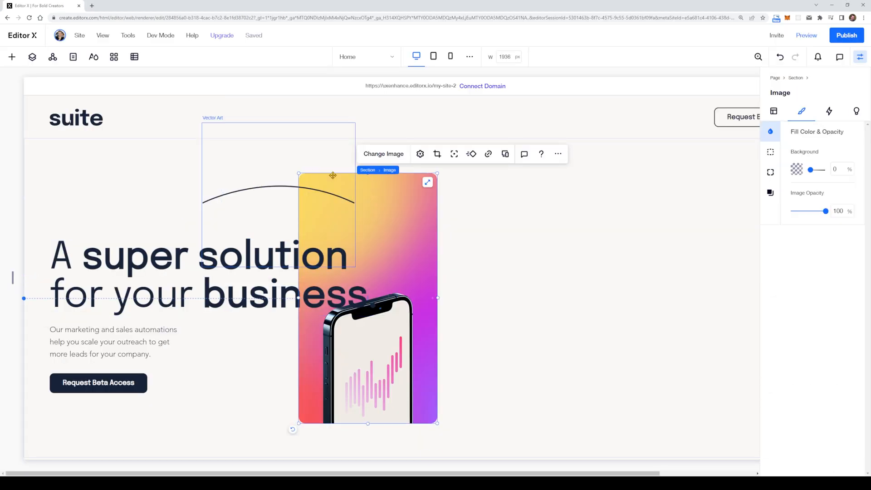
drag(334, 173, 334, 163)
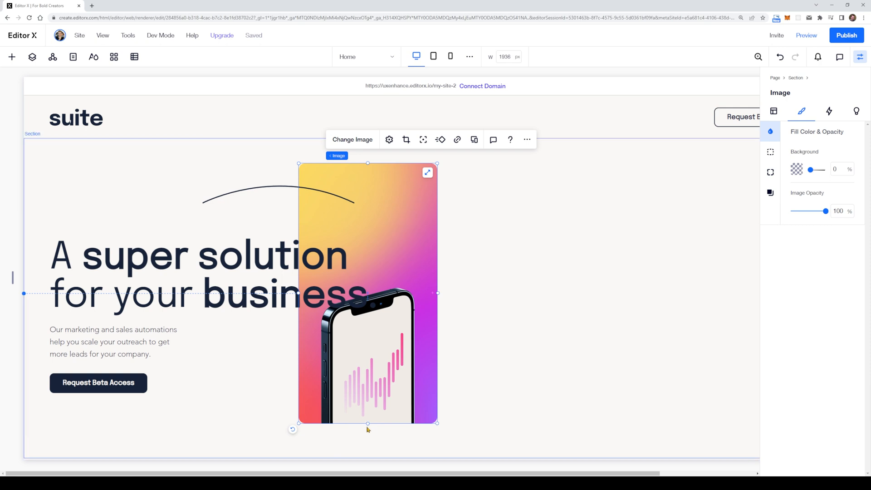
drag(367, 423, 367, 455)
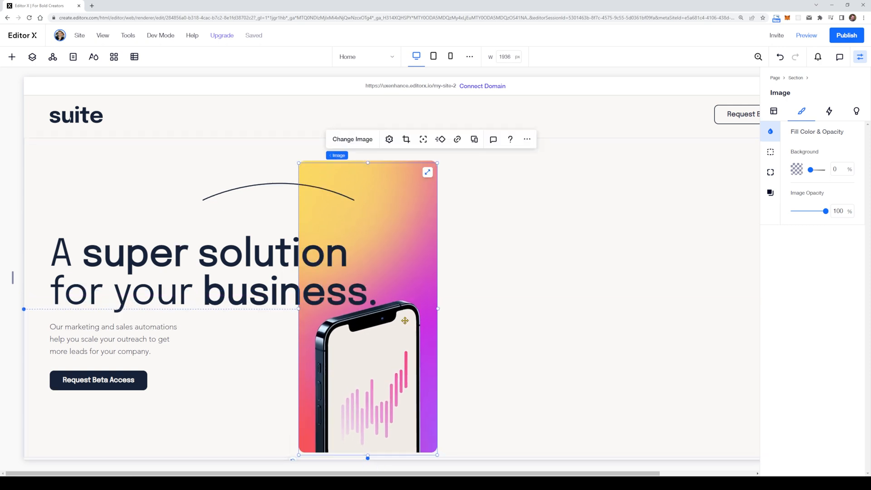
scroll(371, 368, down, 1)
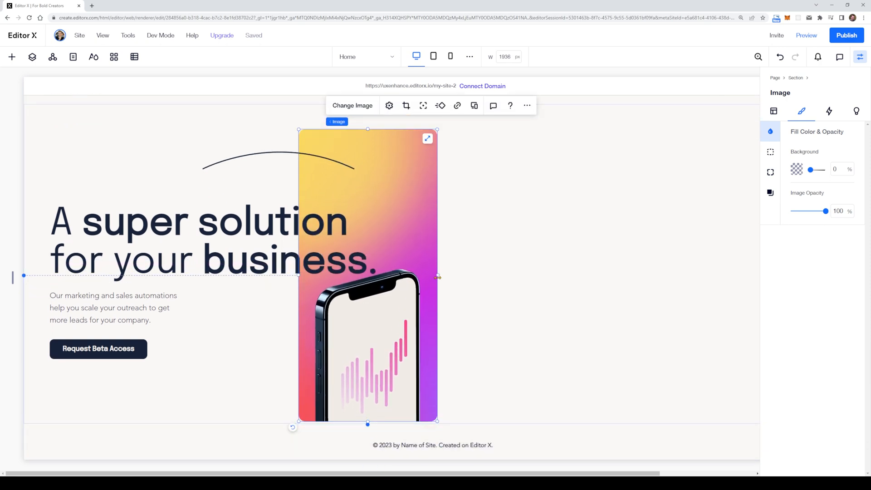
mouse_move(437, 277)
mouse_down()
mouse_move(453, 278)
mouse_move(404, 278)
mouse_move(461, 279)
mouse_move(433, 279)
mouse_up()
click(260, 325)
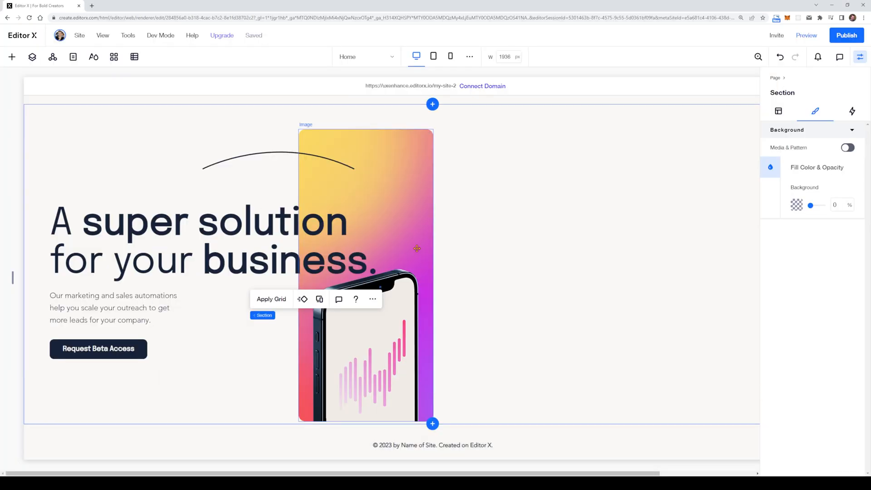
Step: Move the phone image to the right within the hero section and widen it from its right edge
click(253, 252)
drag(411, 328, 503, 328)
drag(524, 268, 556, 268)
Step: Move the phone image, headline and curved line to the right within the hero section, keeping the headline overlapping the image
drag(313, 263, 390, 245)
drag(320, 158, 422, 161)
drag(275, 162, 275, 162)
click(247, 282)
Step: Move the marketing paragraph and the hero's Request Beta Access button right so both align with the headline's left edge
drag(135, 310, 212, 303)
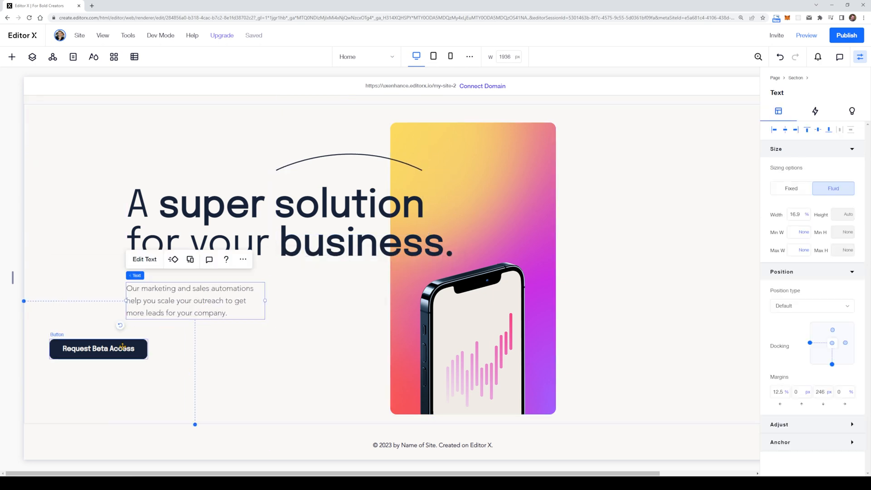
drag(91, 349, 167, 341)
click(612, 297)
Step: Move the header's suite logo right to align with the headline and its Request Beta Access button inward to the left
scroll(593, 321, up, 1)
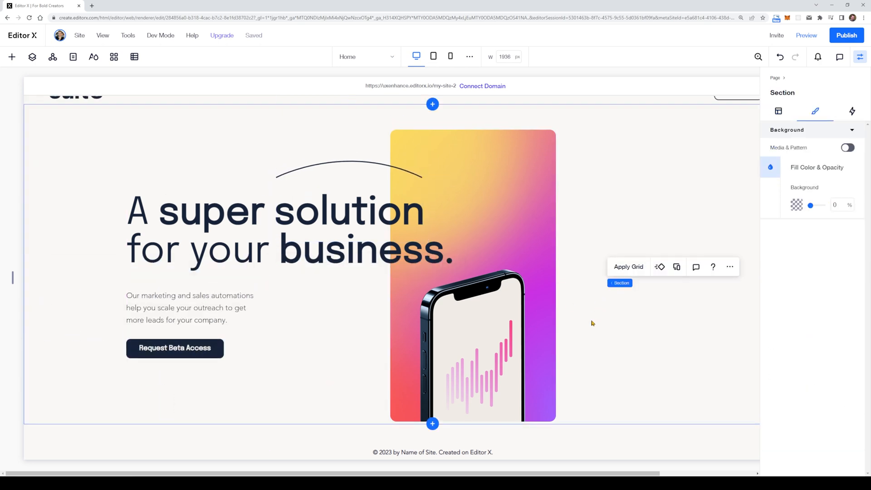
drag(90, 125, 164, 119)
drag(733, 116, 616, 117)
click(618, 211)
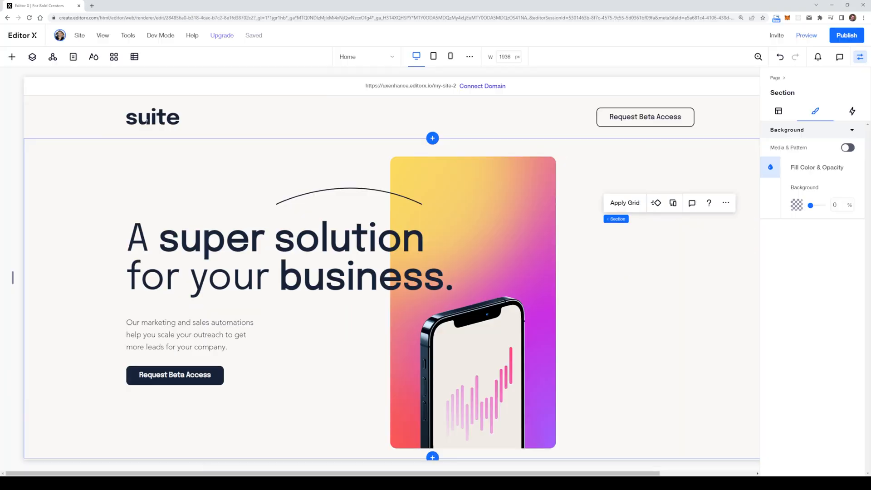
Step: Lower the hero paragraph and the beta access button slightly to leave more space below the headline
click(209, 336)
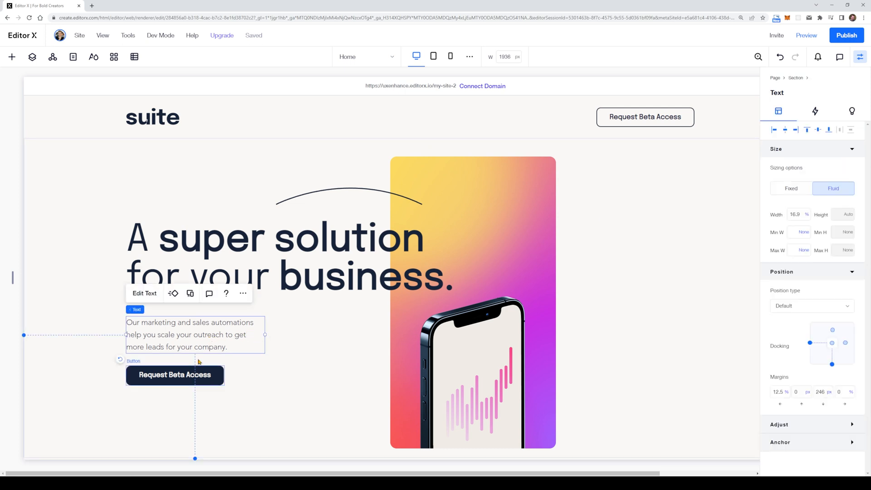
drag(201, 346, 201, 378)
click(314, 382)
scroll(640, 327, down, 1)
scroll(640, 326, up, 1)
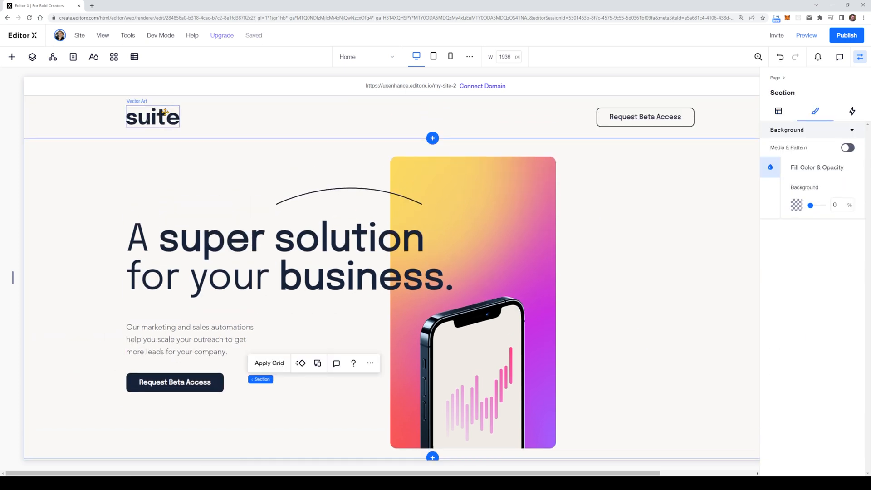
Step: Add a Heading 1 text to the right of the phone image and change its wording to "2K+"
click(857, 56)
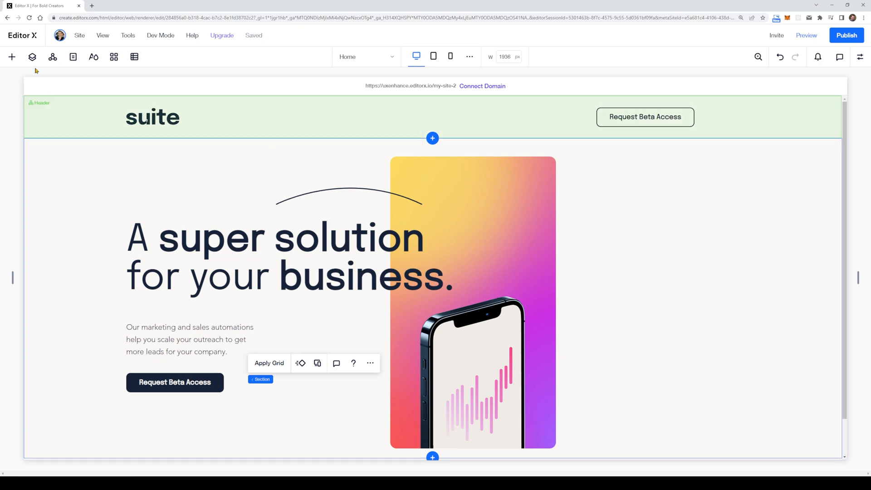
click(12, 58)
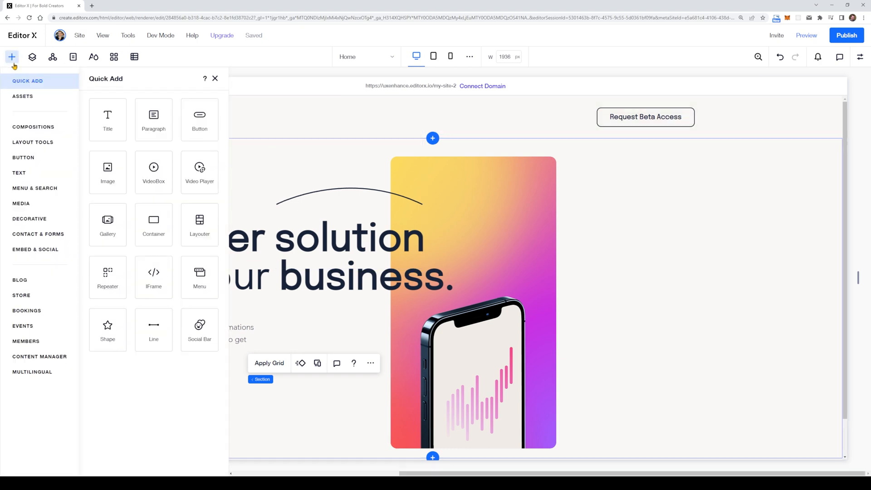
click(33, 173)
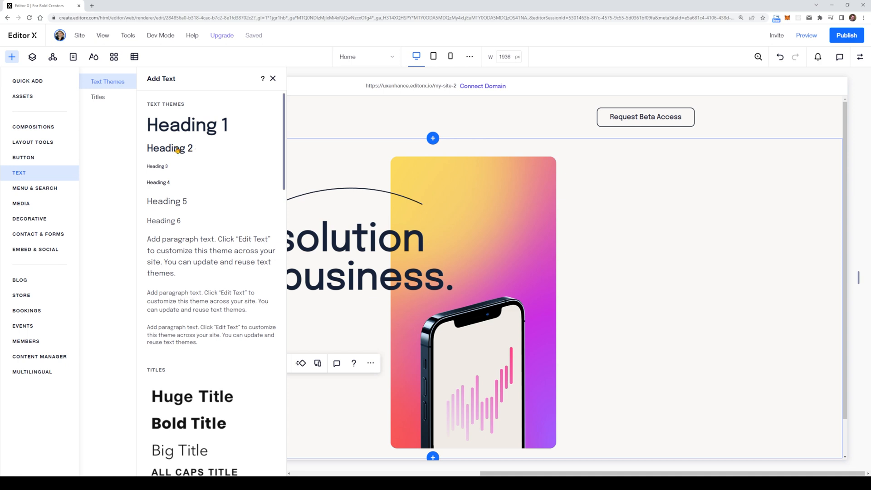
drag(193, 129, 679, 240)
double_click(678, 238)
text(2K+)
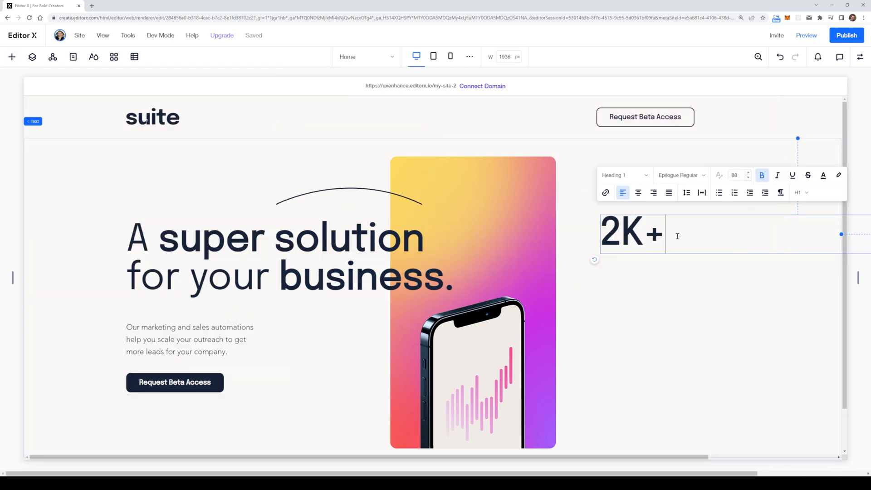
Step: Narrow the "2K+" text box from both sides and move it slightly right in the space beside the phone image
drag(600, 234, 622, 234)
drag(817, 234, 696, 235)
drag(635, 234, 667, 231)
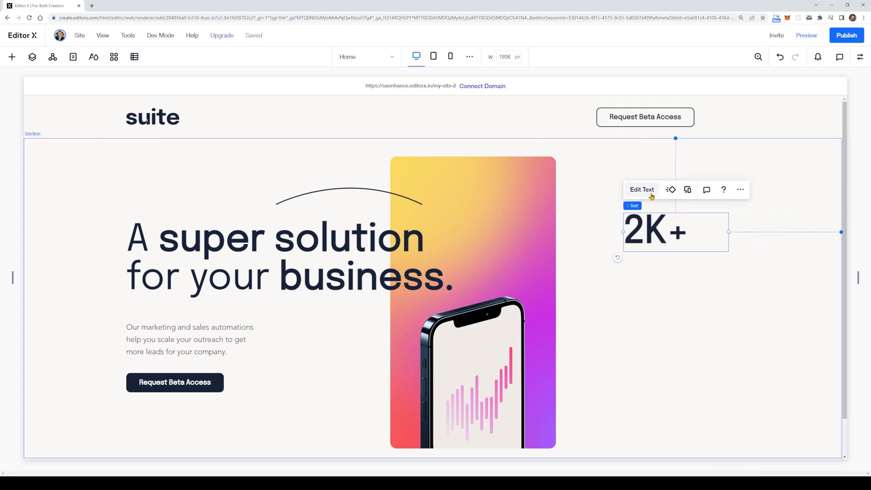
Step: Apply the Heading 2 theme to the "2K+" text, then narrow its box and shift it slightly left and down
click(648, 191)
click(644, 180)
click(644, 217)
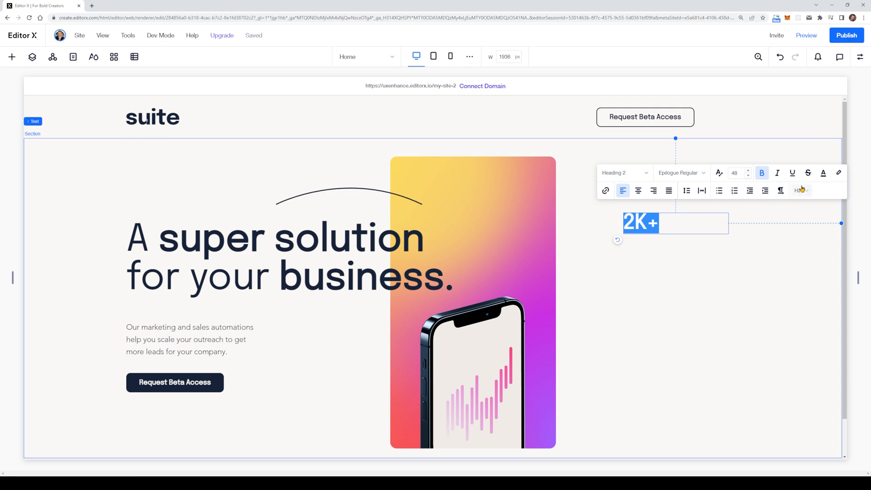
click(695, 245)
click(632, 227)
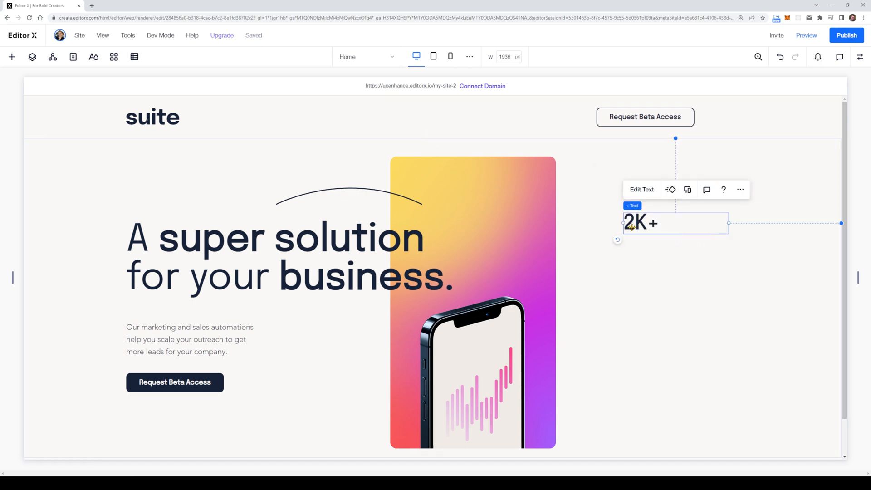
drag(632, 227, 635, 230)
drag(722, 233, 675, 239)
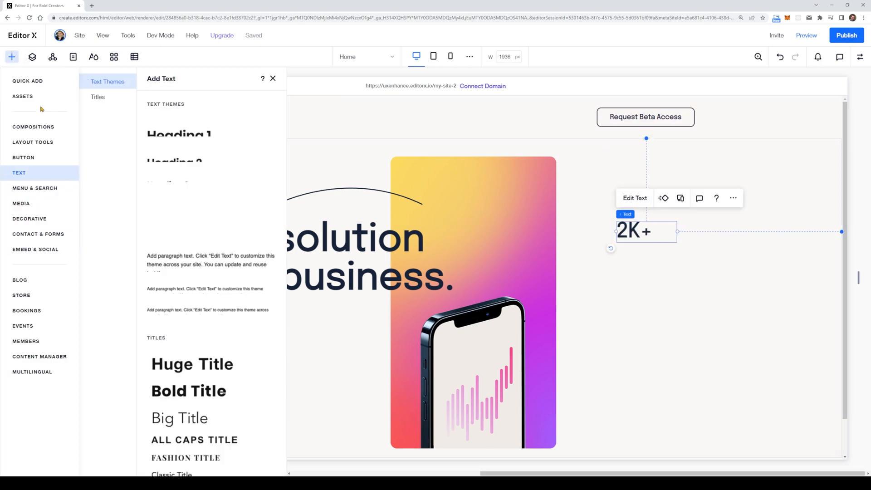
Step: Add a Heading 6 text directly below "2K+" and change its wording to "COMPANIES"
click(13, 57)
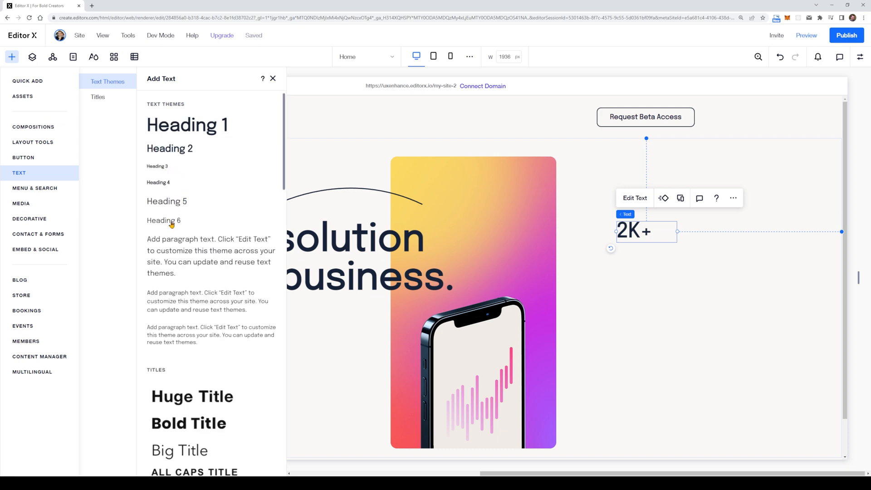
drag(172, 224, 644, 254)
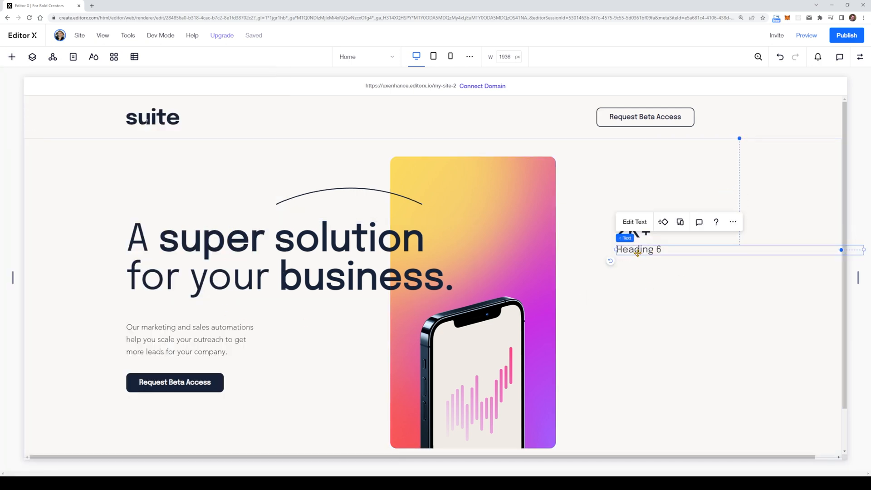
double_click(660, 259)
text(COMPANIES)
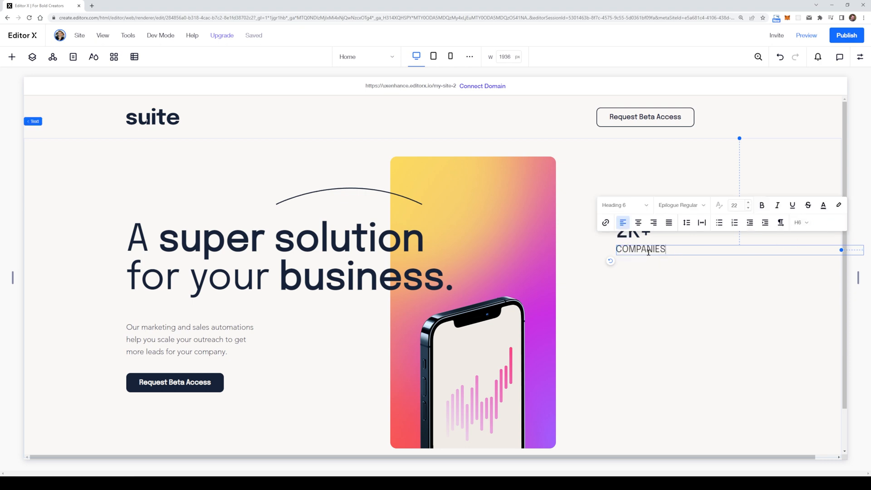
click(677, 280)
click(644, 248)
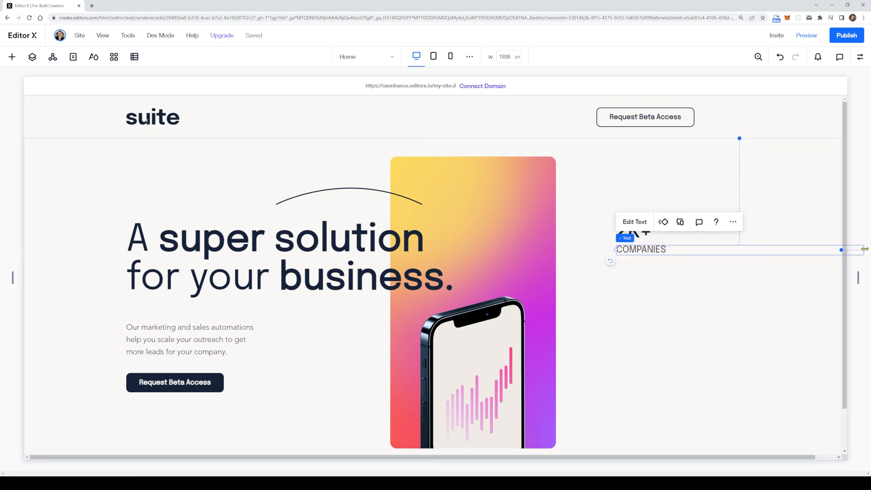
Step: Narrow the COMPANIES text box to fit its word and apply the Paragraph 2 style to the text
drag(864, 249, 670, 250)
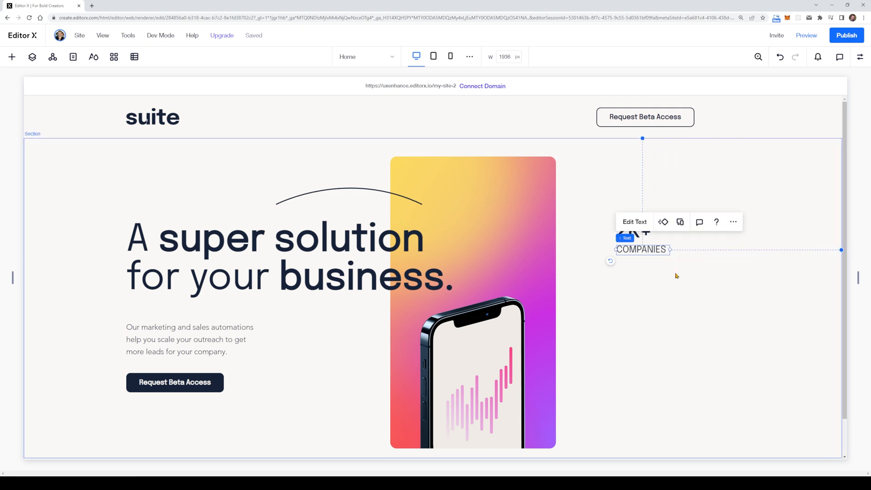
click(675, 276)
click(646, 250)
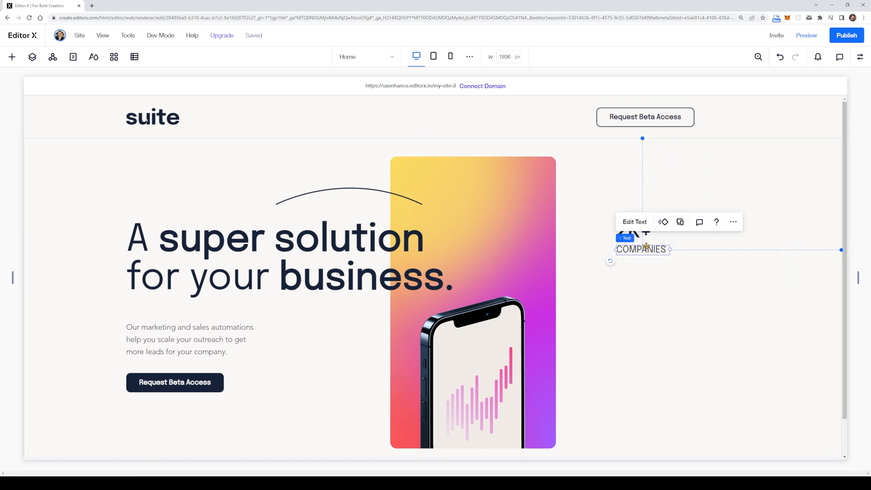
click(636, 224)
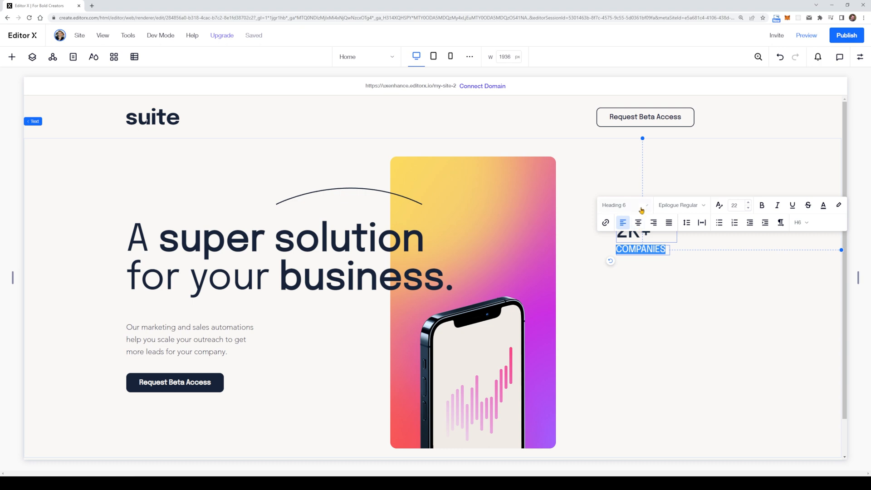
click(643, 206)
scroll(660, 358, down, 2)
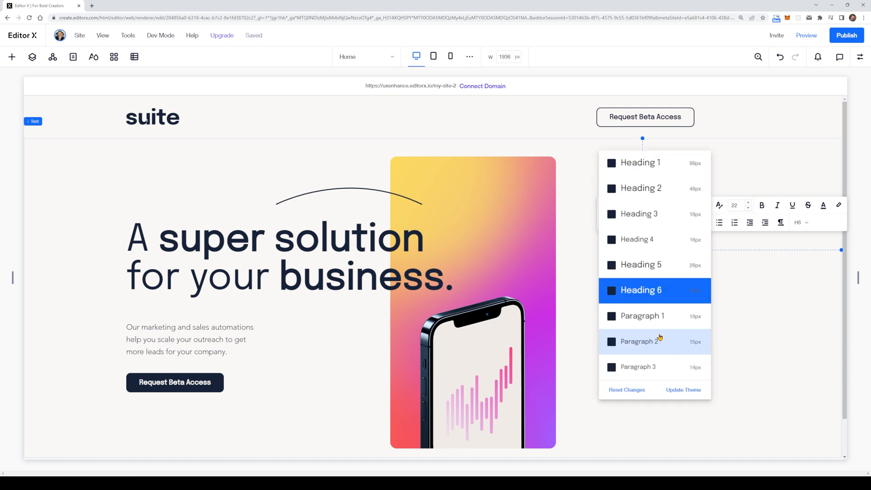
click(653, 341)
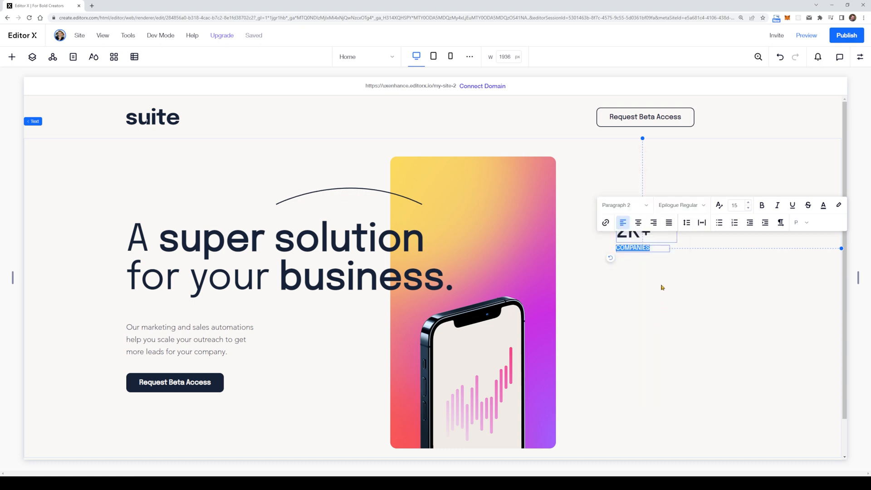
Step: Change the COMPANIES label's text style to Paragraph 1
click(636, 210)
scroll(661, 317, down, 2)
click(662, 316)
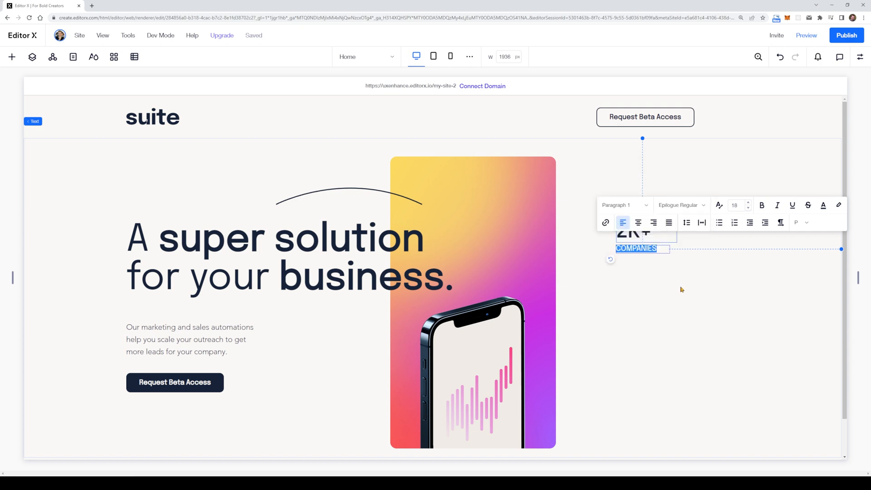
click(681, 288)
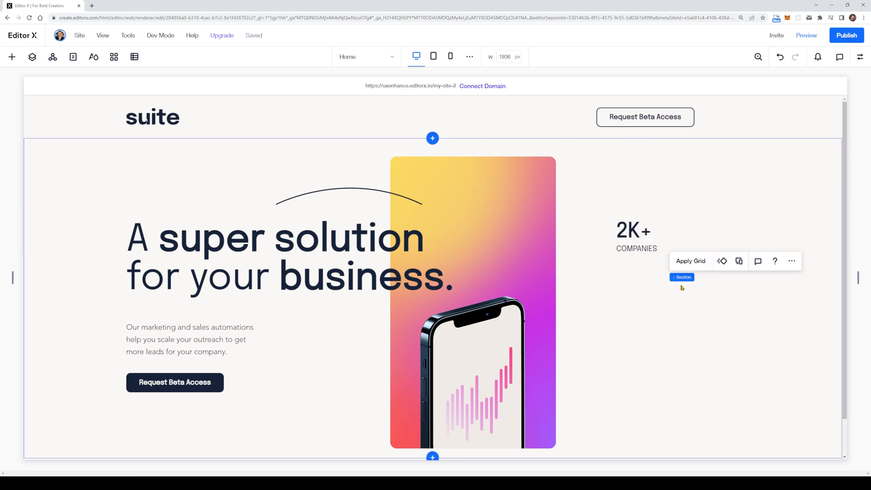
Step: Color the COMPANIES label with the grey theme color #979797
click(636, 249)
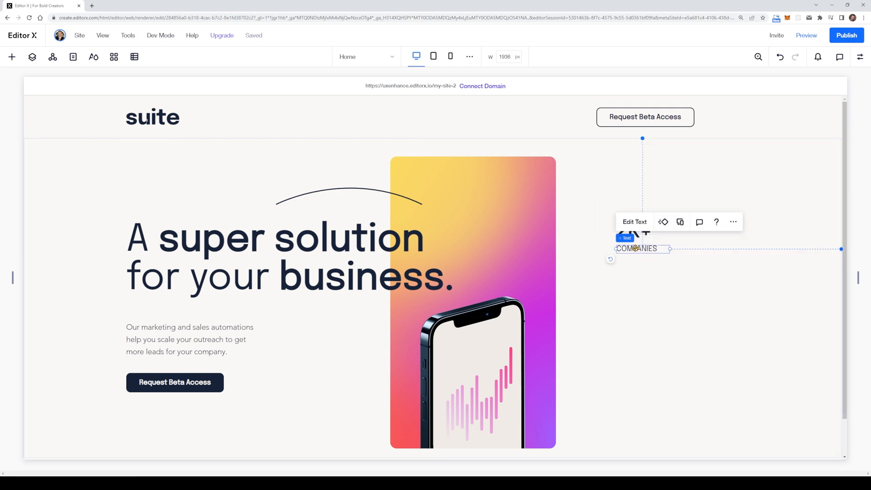
click(636, 221)
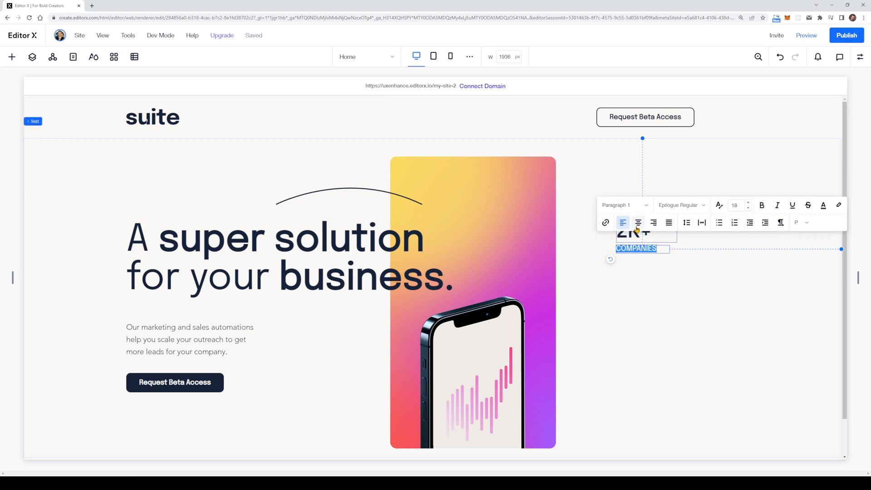
click(823, 205)
click(824, 256)
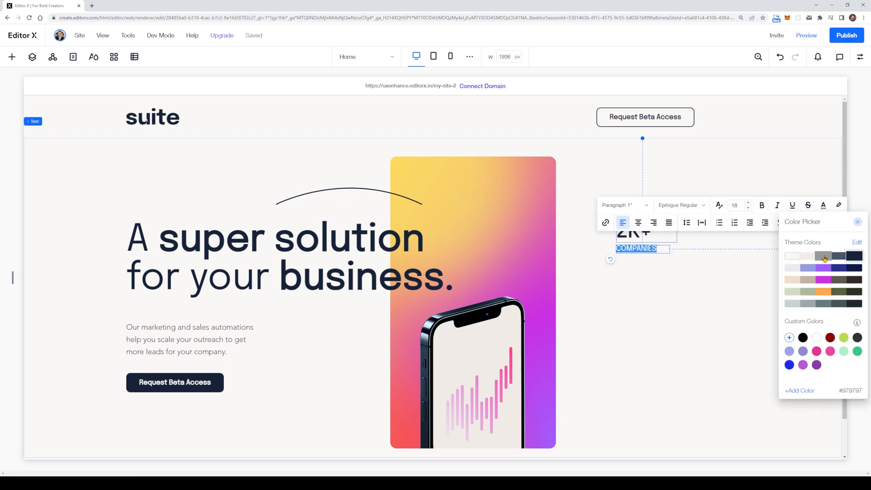
click(705, 272)
click(718, 256)
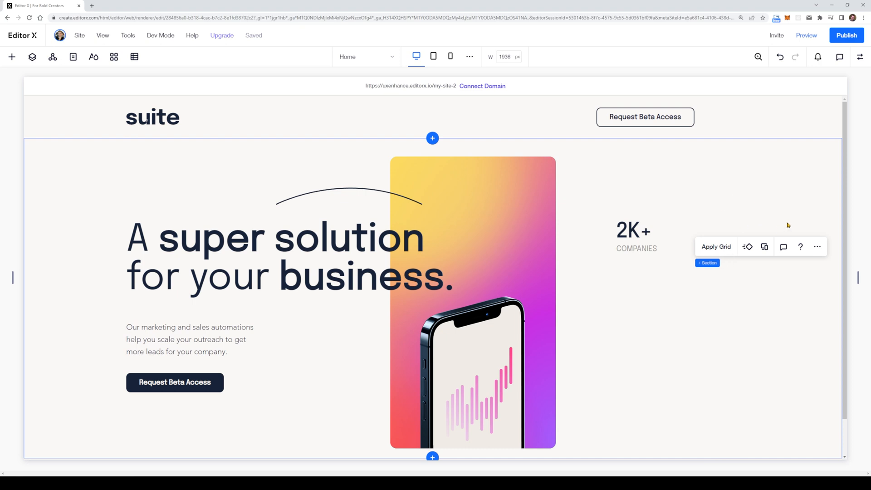
click(766, 294)
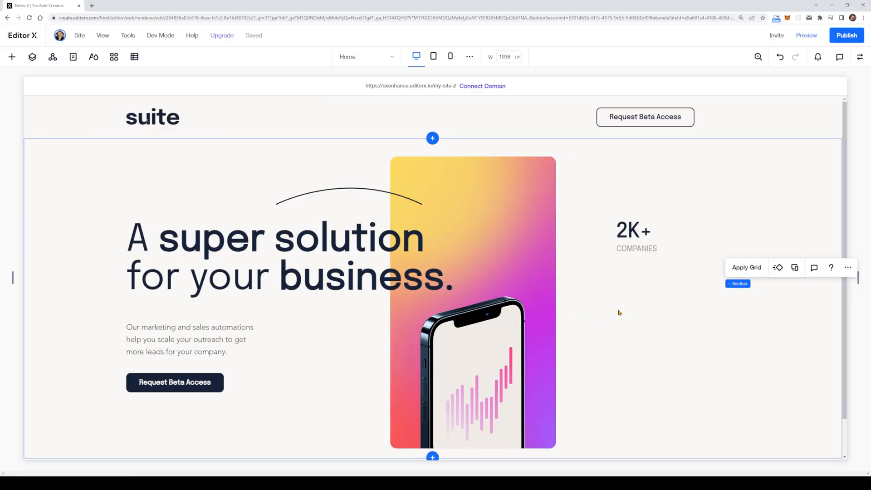
Step: Duplicate the 2K+ and COMPANIES texts directly below the originals and rewrite the copies as 8 and LANGUAGES
click(640, 253)
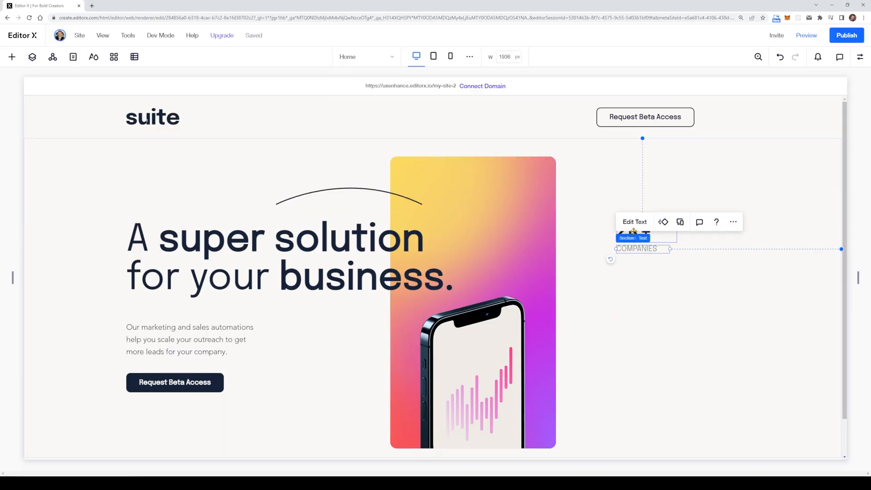
shift+click(662, 235)
drag(655, 248, 653, 304)
click(630, 321)
double_click(626, 305)
text(LANGUAGES)
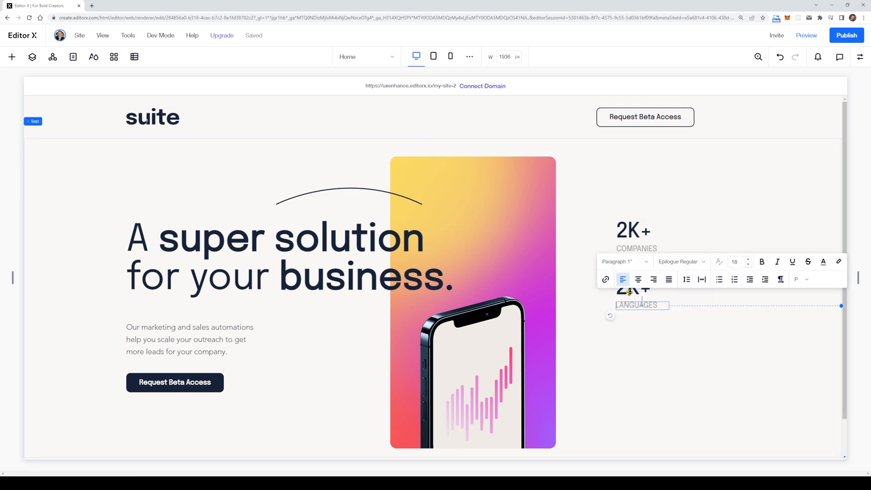
double_click(629, 290)
text(8)
Step: Copy the 2K+ COMPANIES stat again and place the copy beneath the LANGUAGES stat, aligned with the other two
click(652, 304)
shift+click(658, 289)
click(657, 233)
shift+click(658, 249)
click(653, 232)
key(ctrl+v)
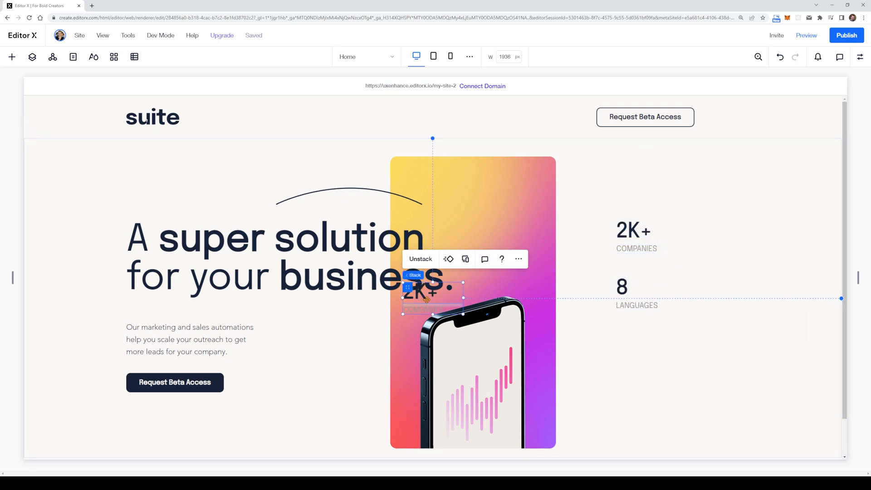
drag(421, 295, 637, 347)
drag(635, 249, 634, 360)
Step: Change the third stat's number to 1.2M and its label to LEADS
double_click(656, 350)
text(1.2M)
double_click(648, 365)
text(LEADS)
click(721, 394)
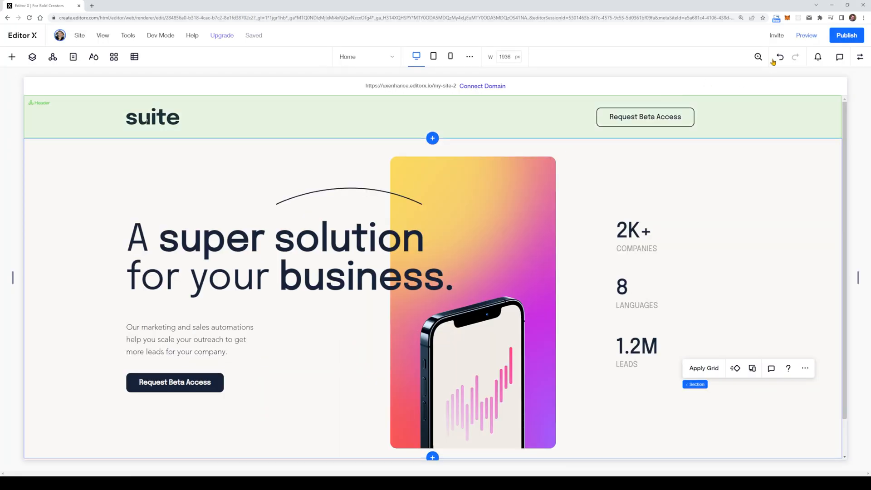
Step: Shrink the suite logo in the header, keeping it aligned with the start of the hero heading
click(757, 58)
click(701, 82)
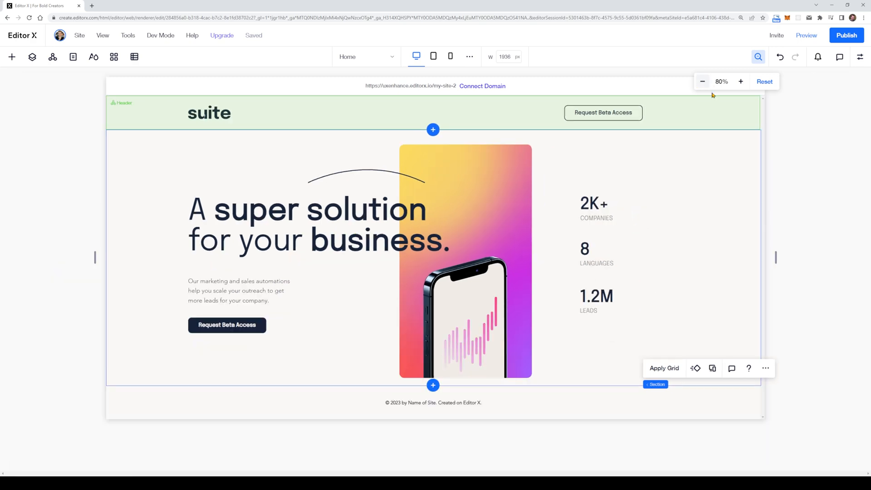
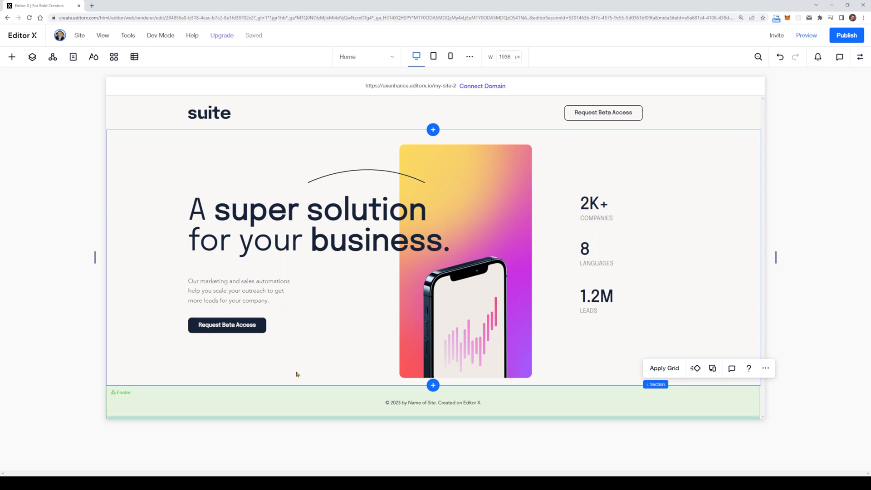
click(210, 113)
drag(230, 120, 210, 115)
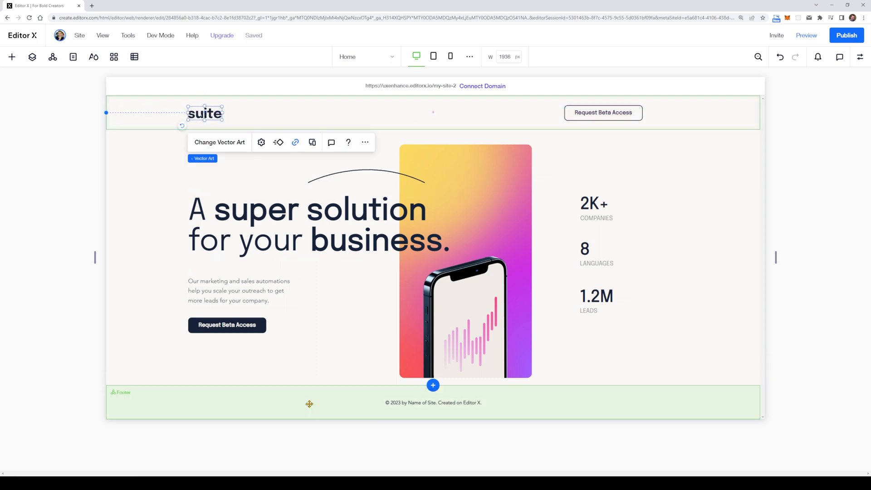
Step: Switch to the Figma design and review the testimonial card and footer below the hero
click(260, 465)
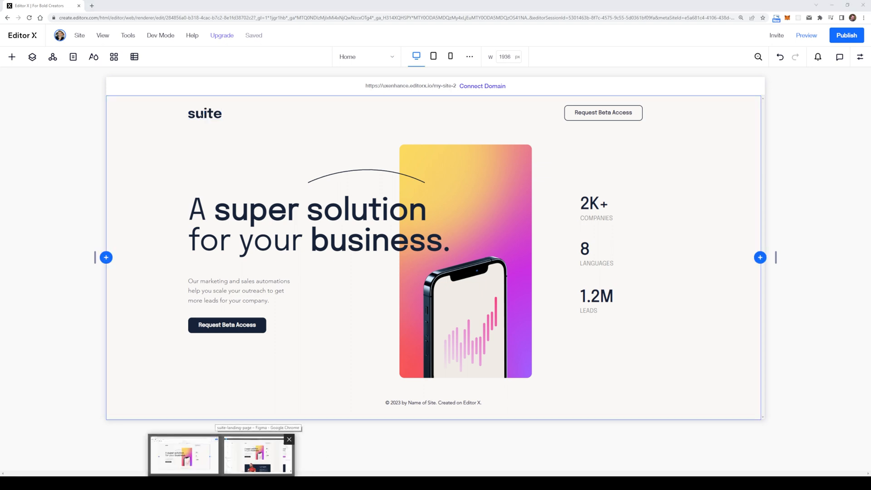
click(257, 453)
scroll(312, 332, down, 2)
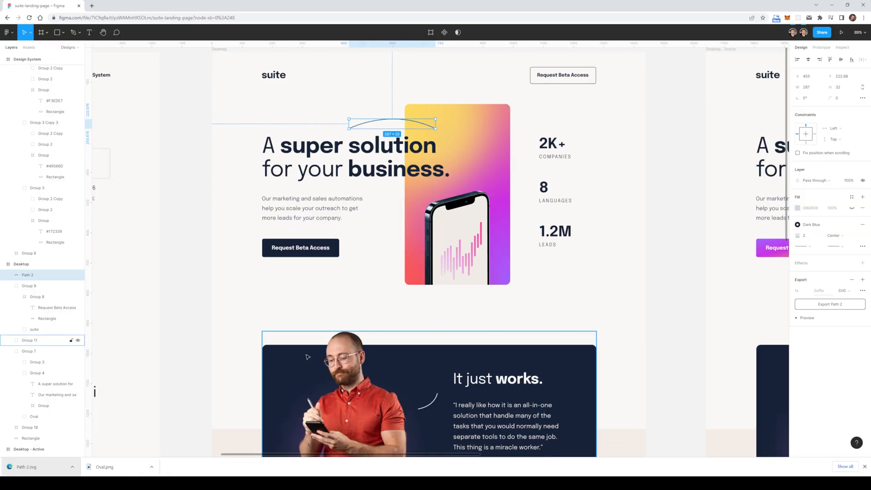
scroll(312, 331, down, 6)
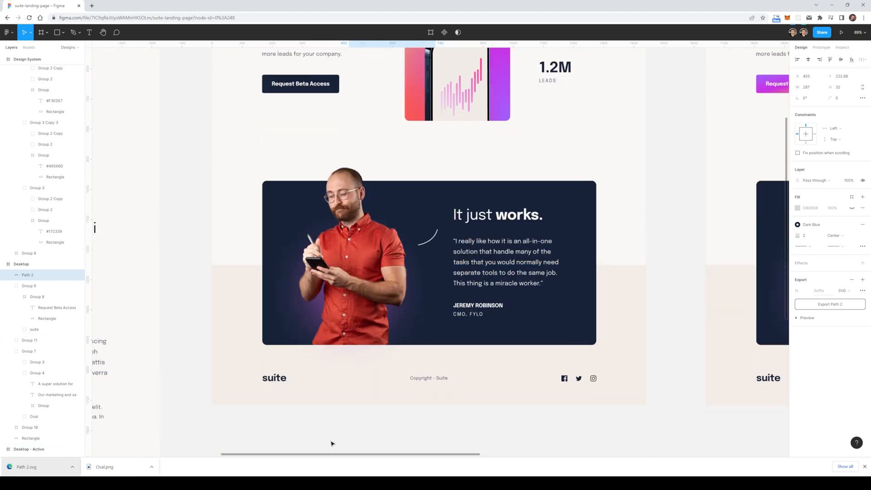
Step: Switch back to Editor X and add a blank section between the hero and the footer
key(alt+Tab)
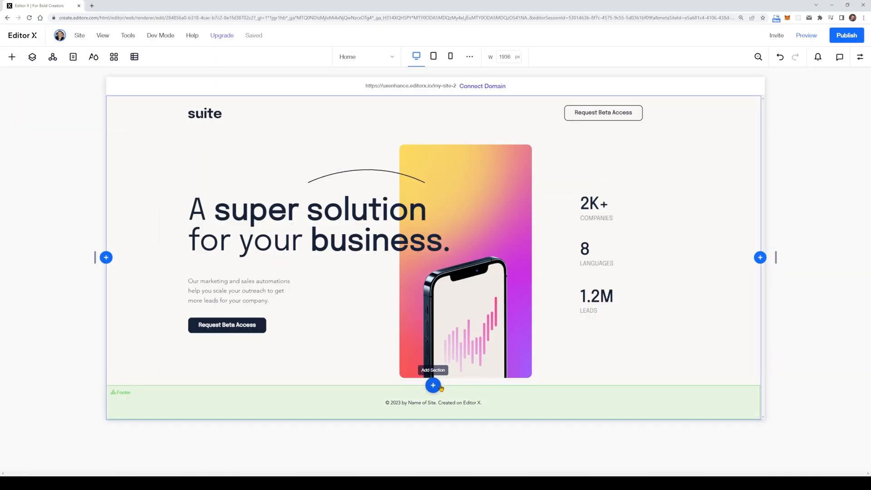
click(433, 385)
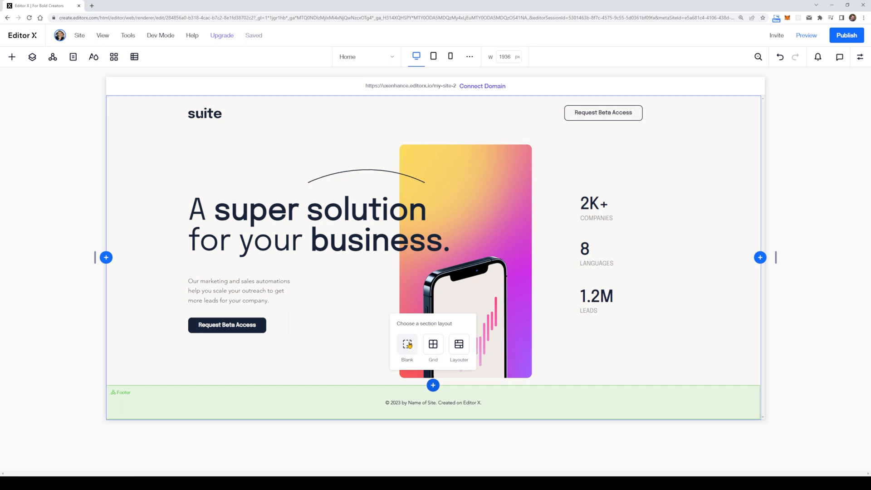
click(408, 346)
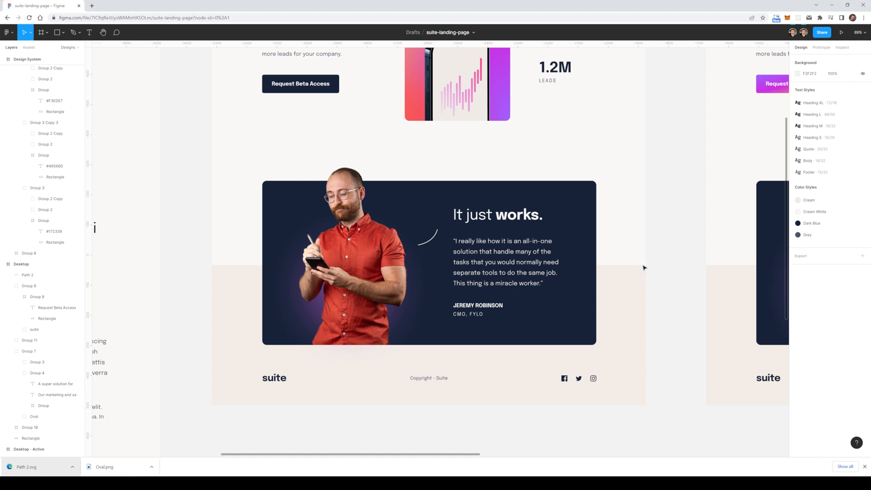
Step: Inspect the testimonial card's dark blue rectangle, portrait image and curved line in the Figma design
click(444, 190)
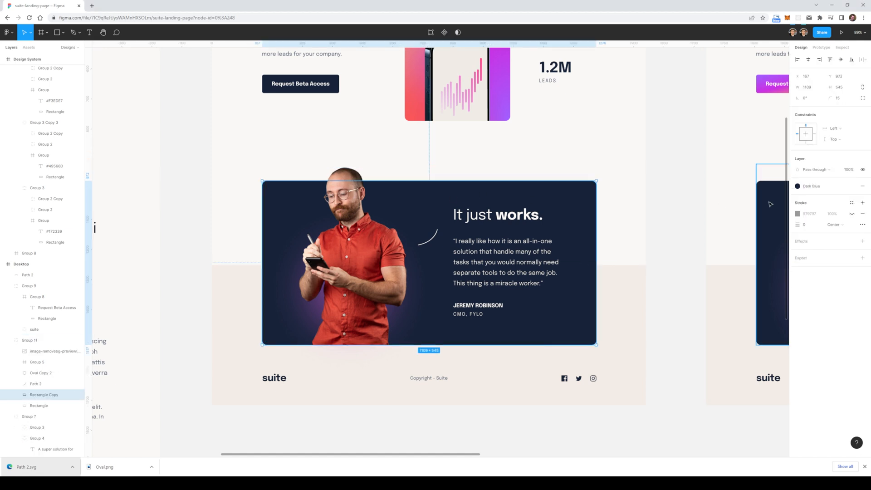
click(362, 245)
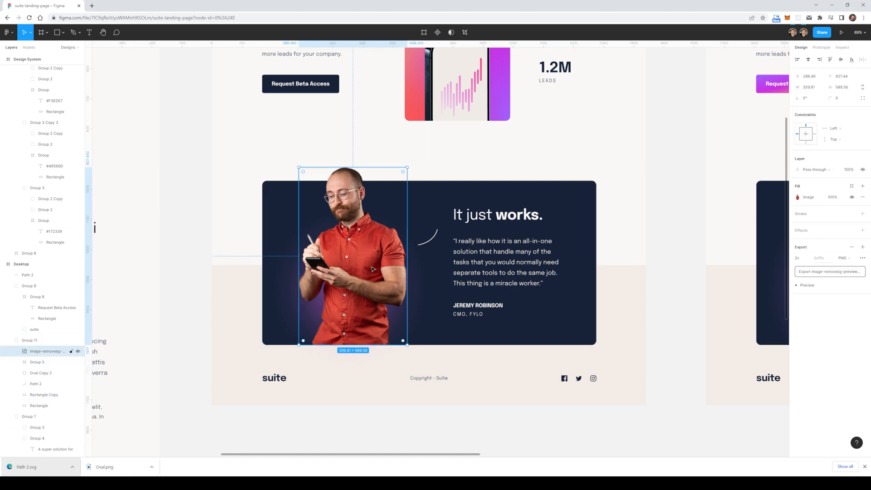
click(425, 240)
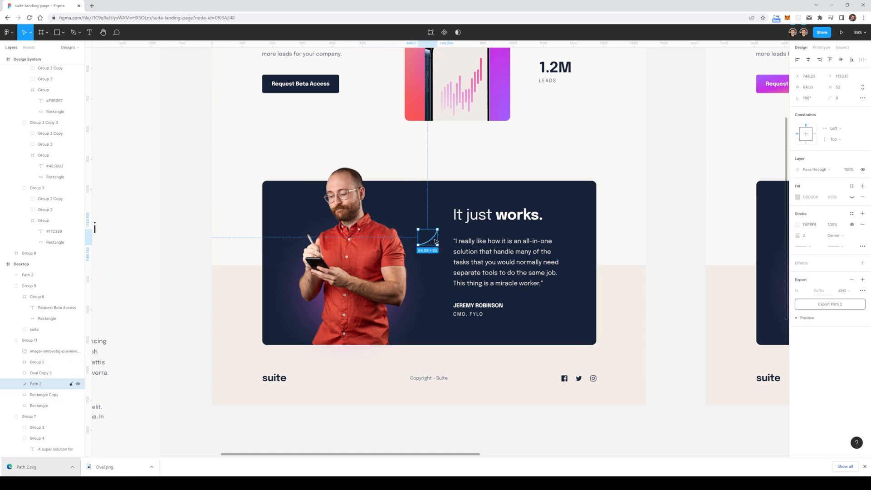
click(374, 247)
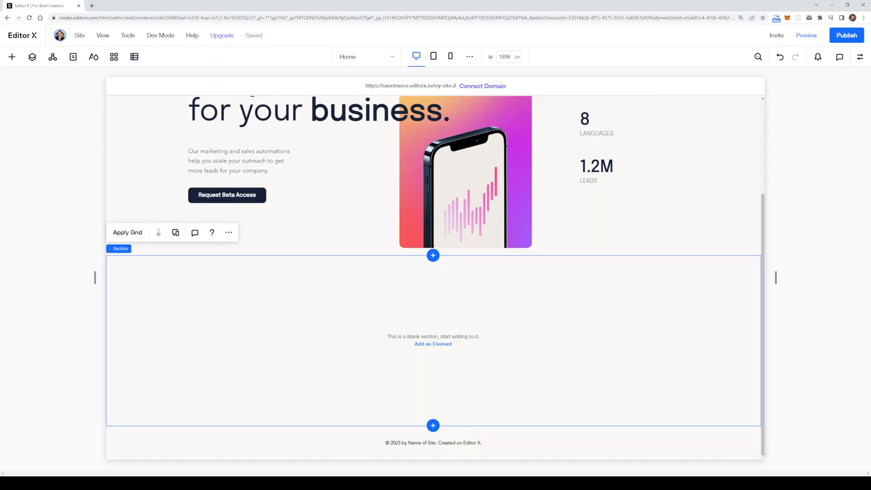
Step: In Editor X, extend the blank section's height downward to make room for the testimonial card
drag(384, 424, 378, 455)
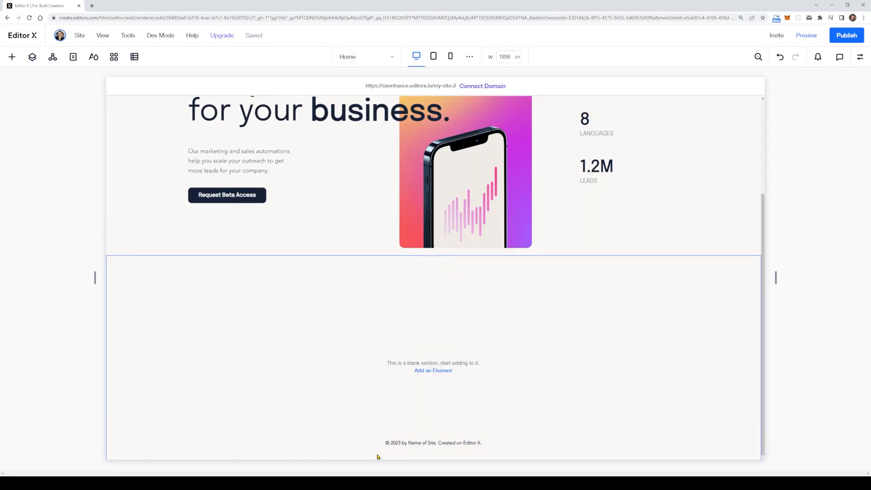
scroll(391, 424, down, 2)
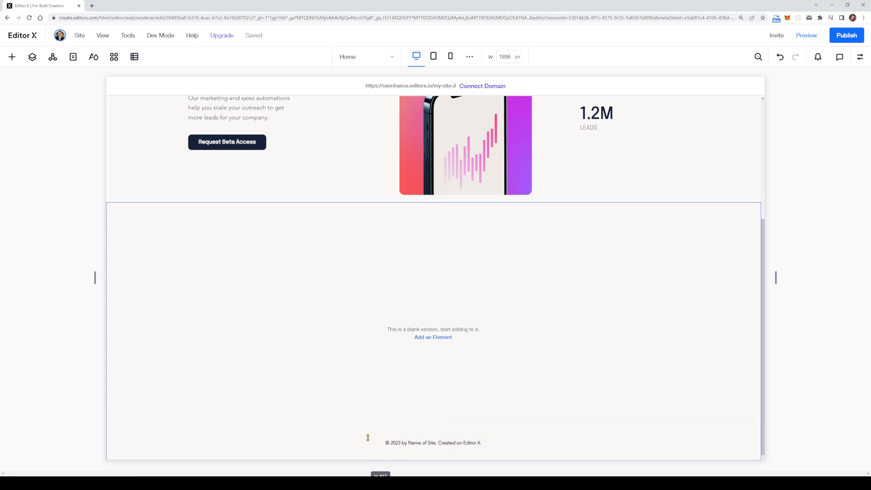
drag(373, 425, 373, 450)
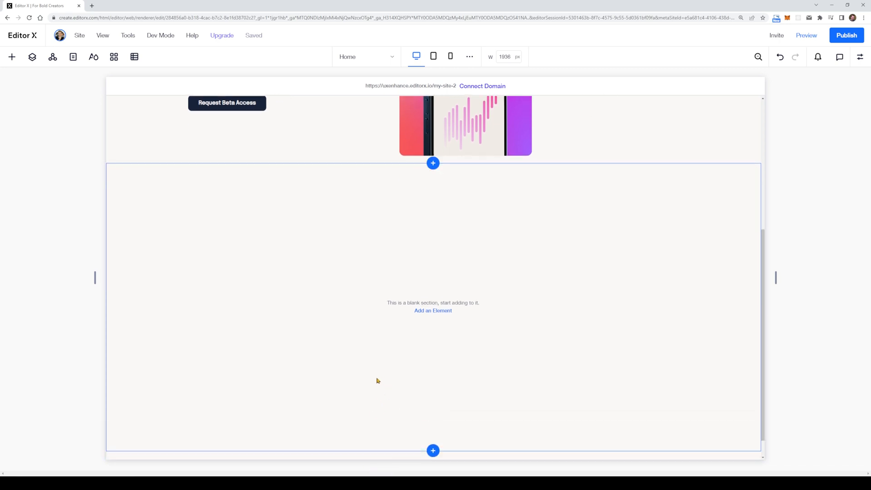
Step: Insert a container element into the blank section
click(10, 61)
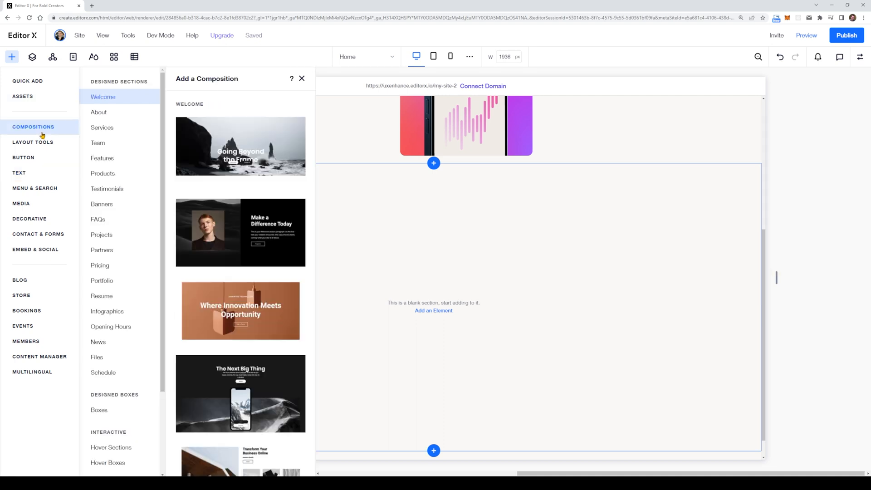
mouse_move(42, 85)
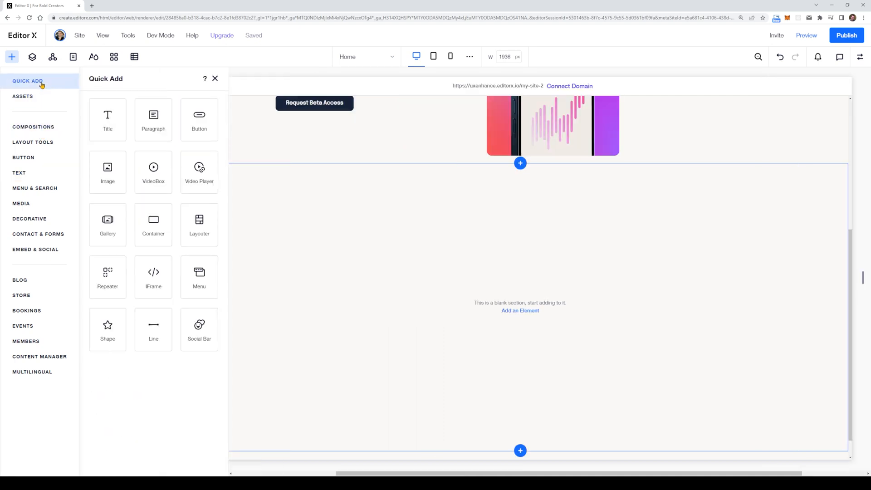
click(154, 222)
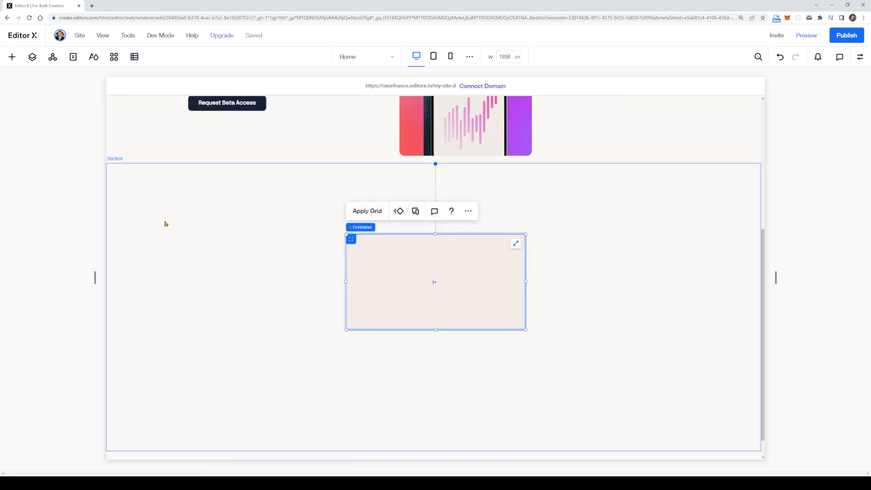
Step: Move the container toward the section's upper left and enlarge it into a wide card with side margins matching the hero content
drag(492, 271, 328, 240)
drag(358, 298, 621, 401)
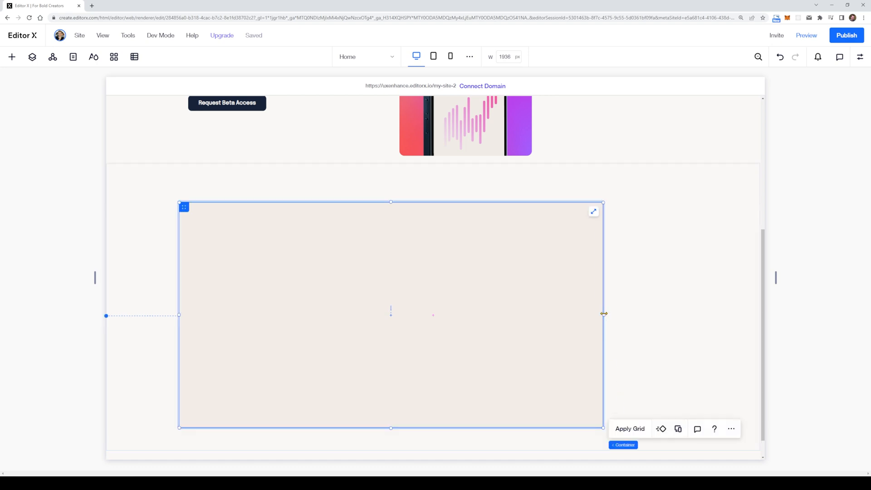
drag(603, 314, 687, 313)
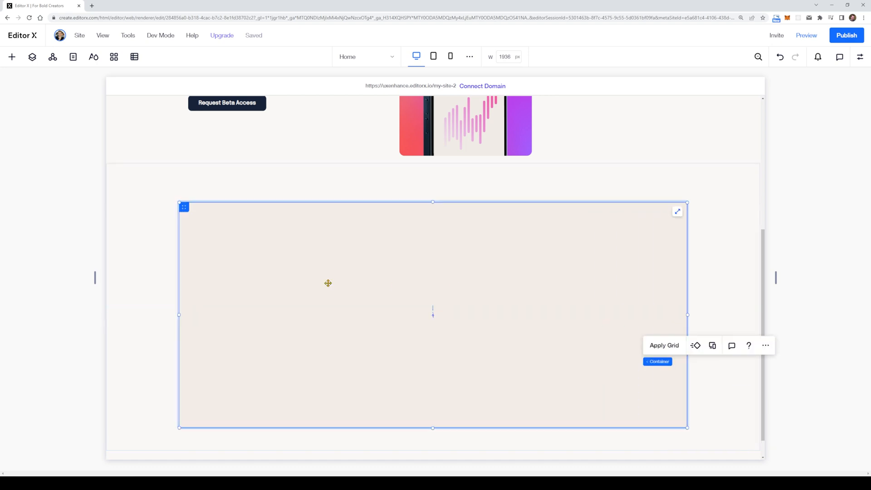
drag(180, 314, 187, 314)
drag(688, 314, 672, 315)
Step: Set the container's background fill to the dark navy theme color #172339
click(860, 58)
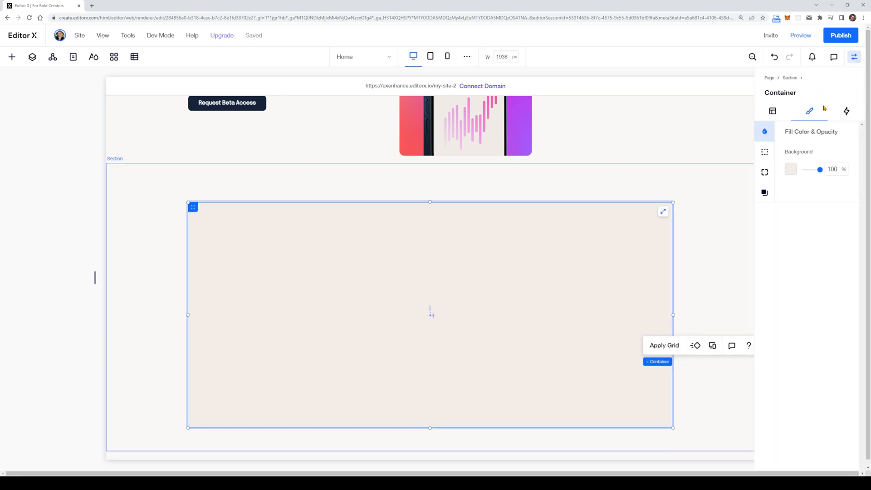
click(796, 170)
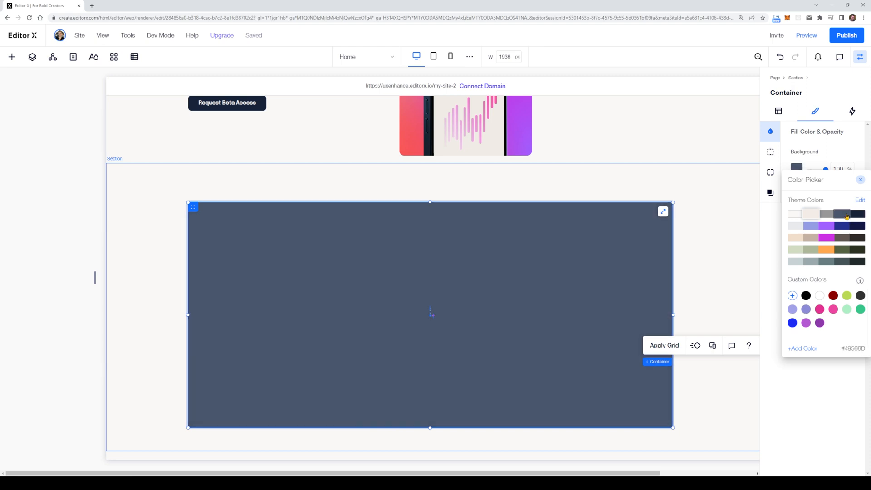
click(857, 214)
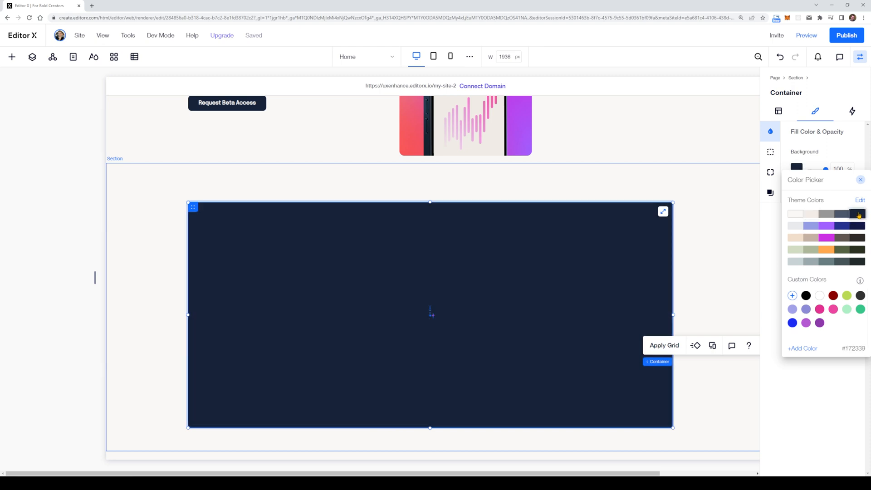
click(860, 180)
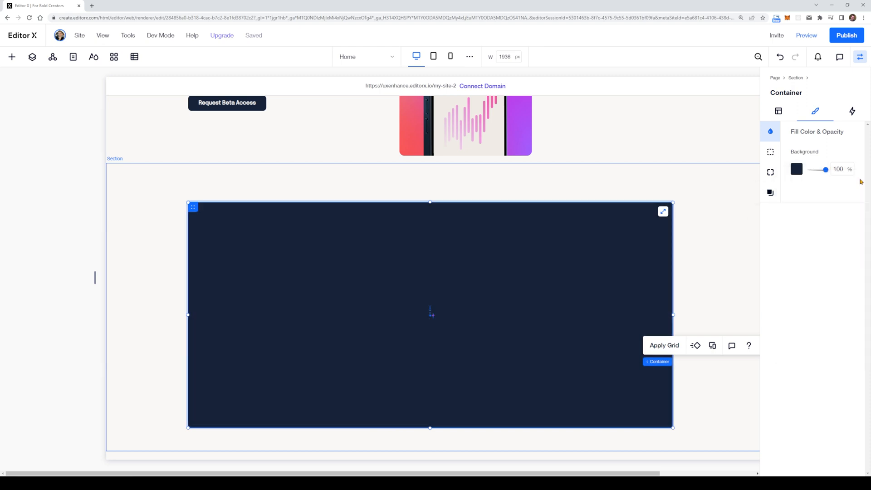
Step: Round all four corners of the container by increasing its linked corner radius
click(770, 172)
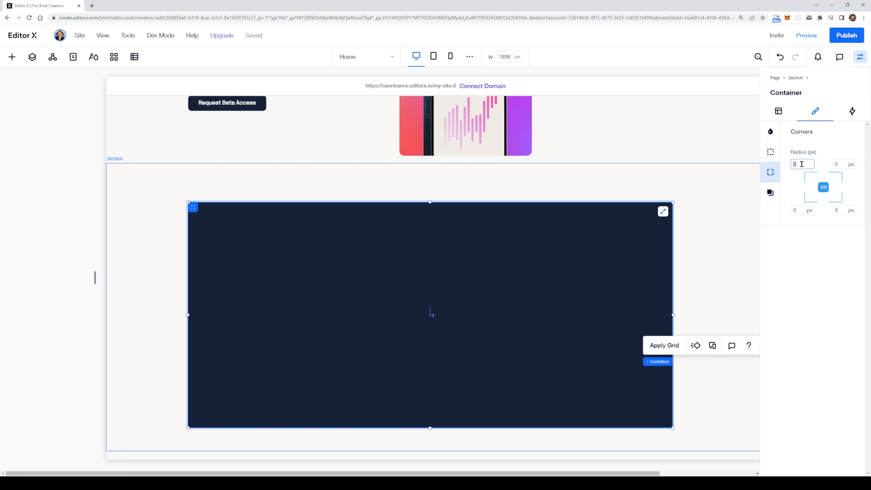
key(Return)
click(701, 232)
click(860, 58)
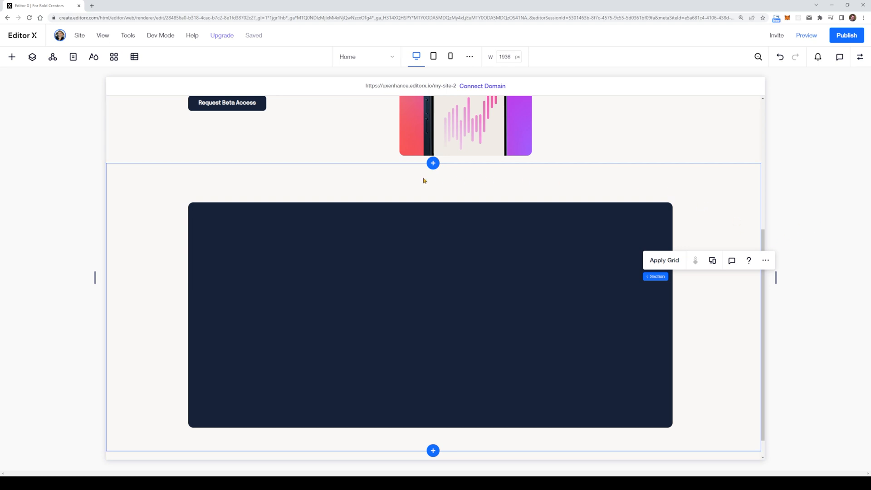
Step: Insert an image element and replace its picture with the exported portrait image-removebg-preview(362).png, uploaded from the Figma downloads
click(13, 57)
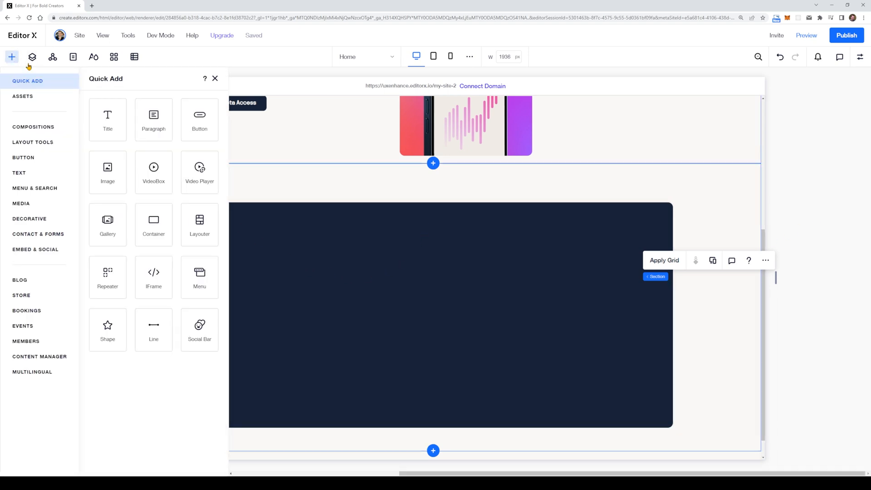
click(110, 174)
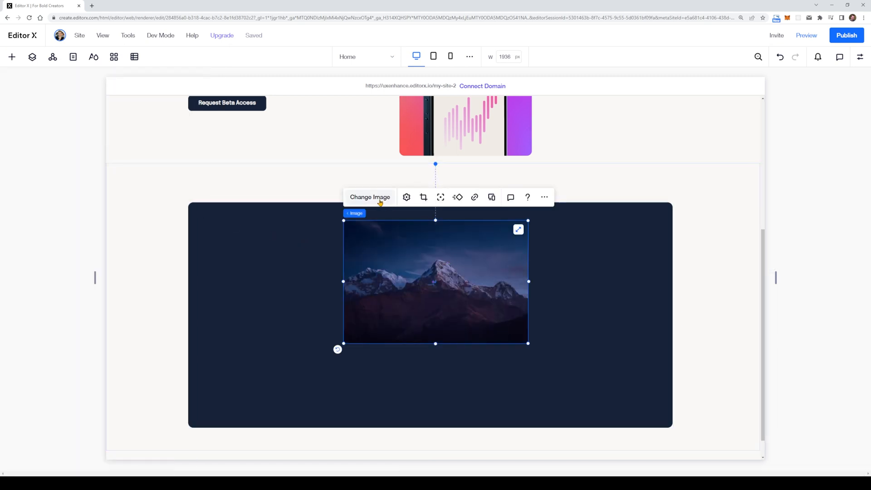
click(380, 199)
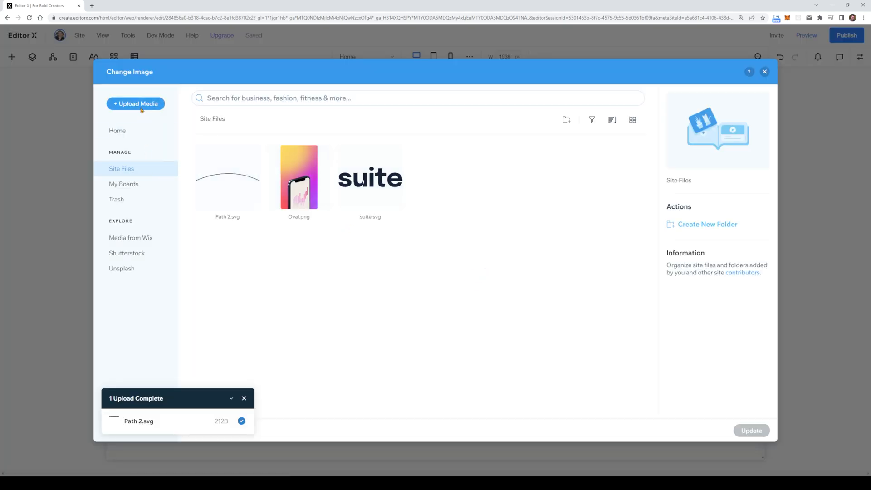
click(144, 107)
key(alt+Tab)
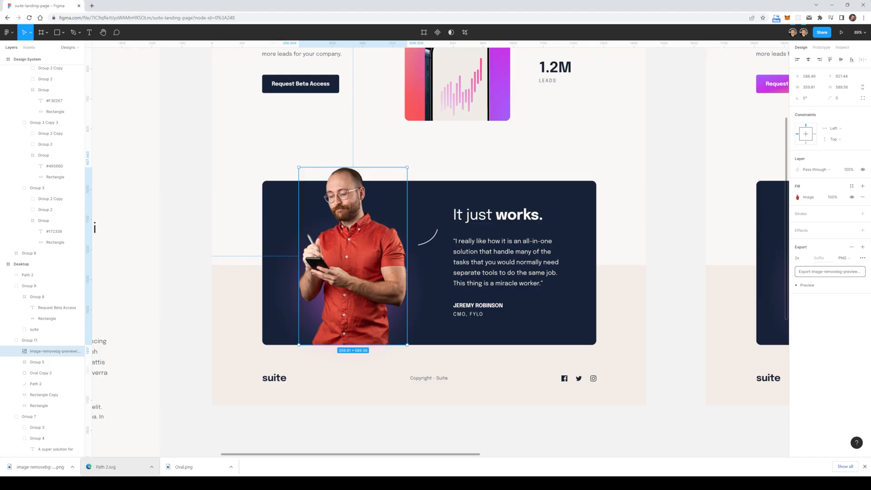
key(alt+Tab)
drag(40, 466, 433, 262)
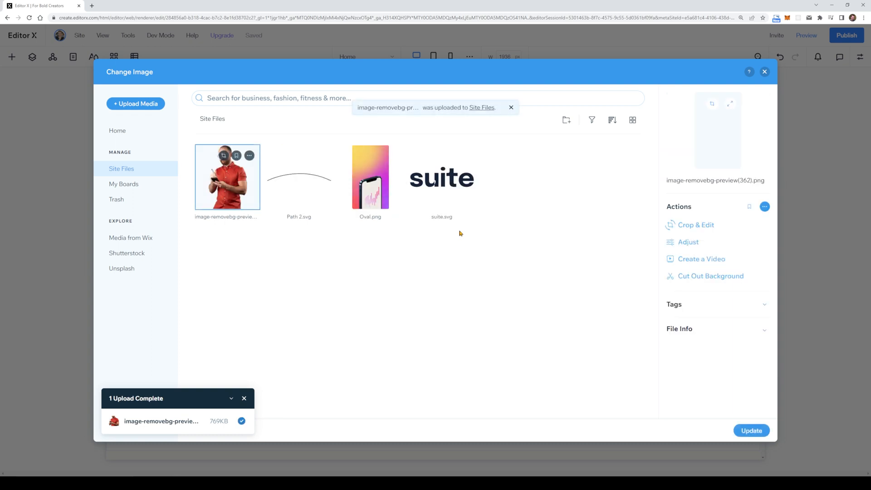
click(751, 429)
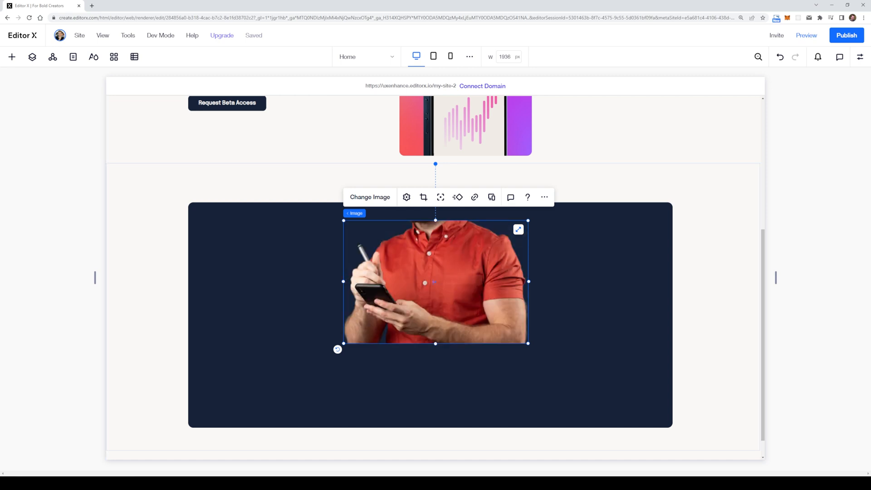
Step: Place the portrait in the card's left part, stretch it to show the whole figure, and raise the head above the card's top edge
drag(498, 279, 359, 366)
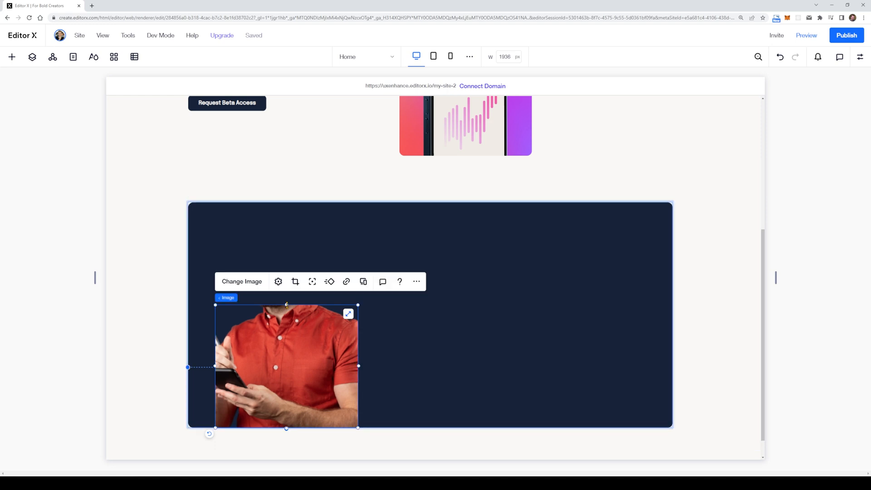
drag(286, 305, 290, 198)
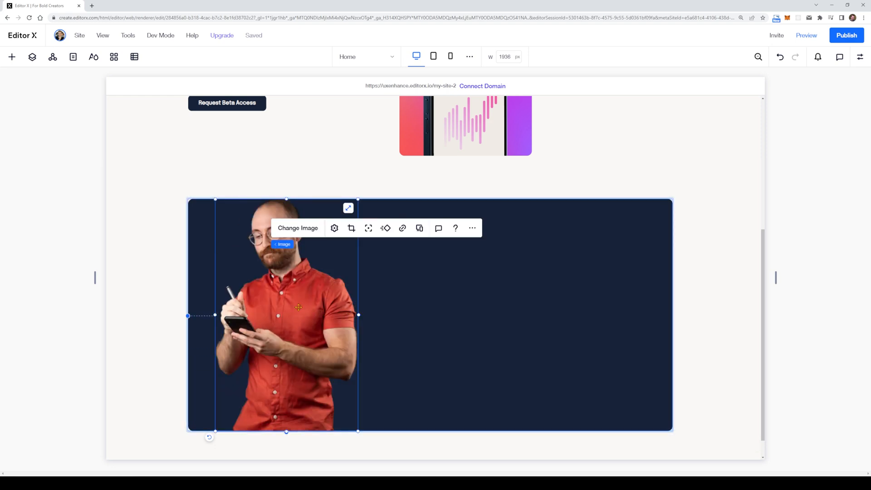
drag(286, 198, 291, 191)
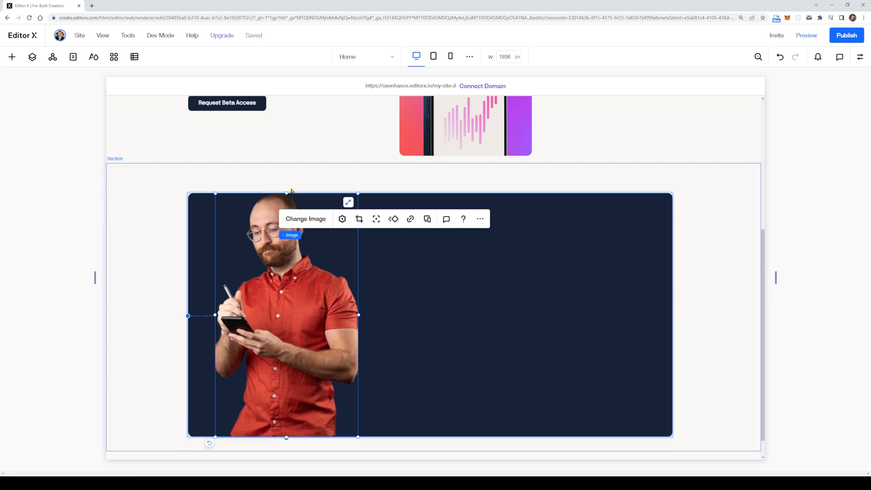
key(ctrl+z)
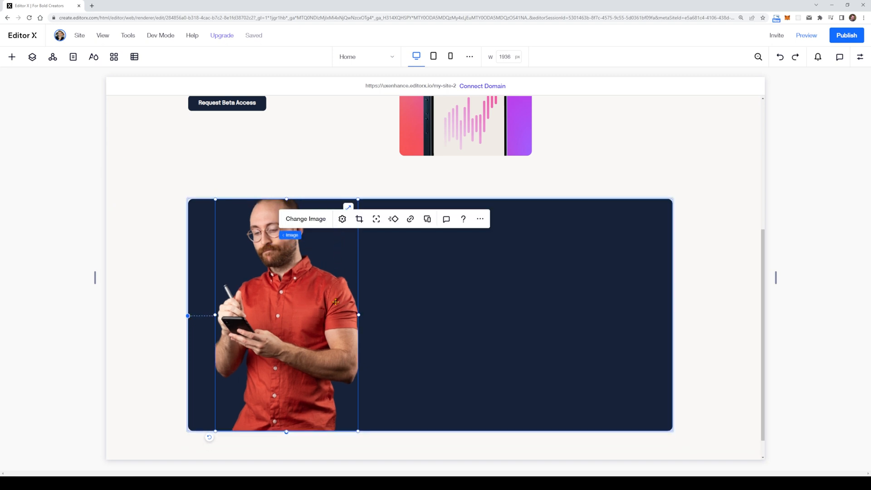
drag(307, 295, 309, 282)
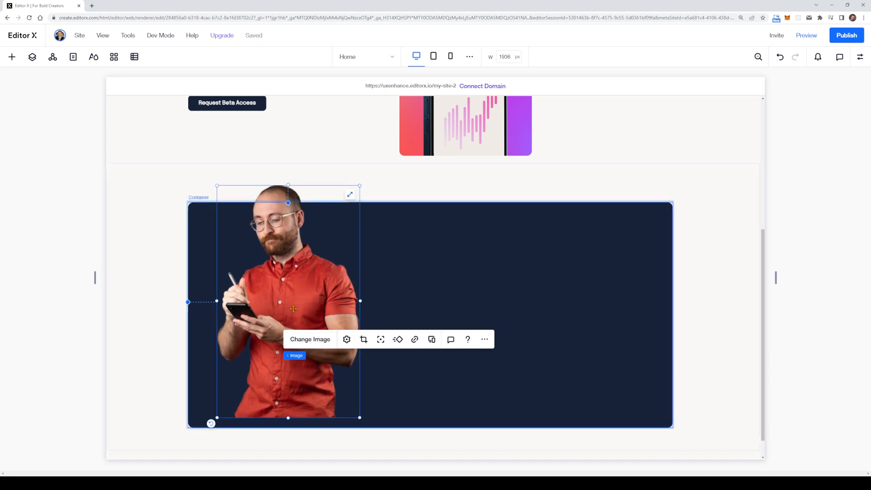
drag(359, 418, 365, 426)
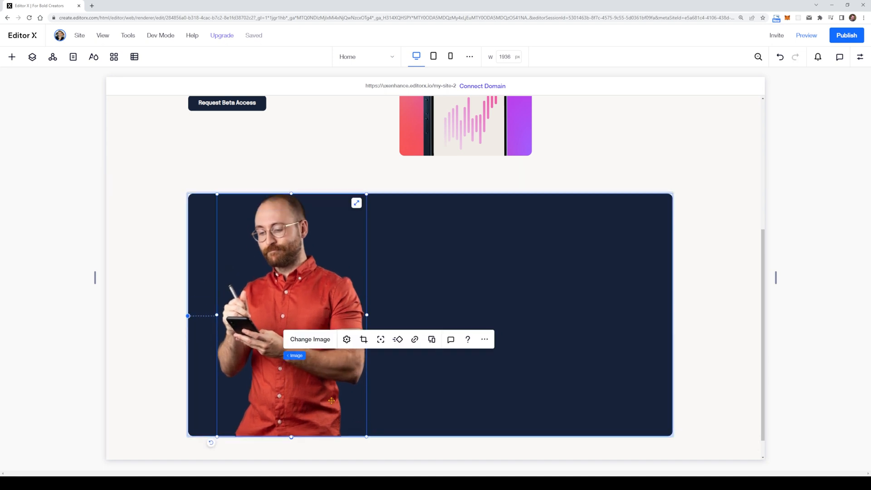
key(ctrl+z)
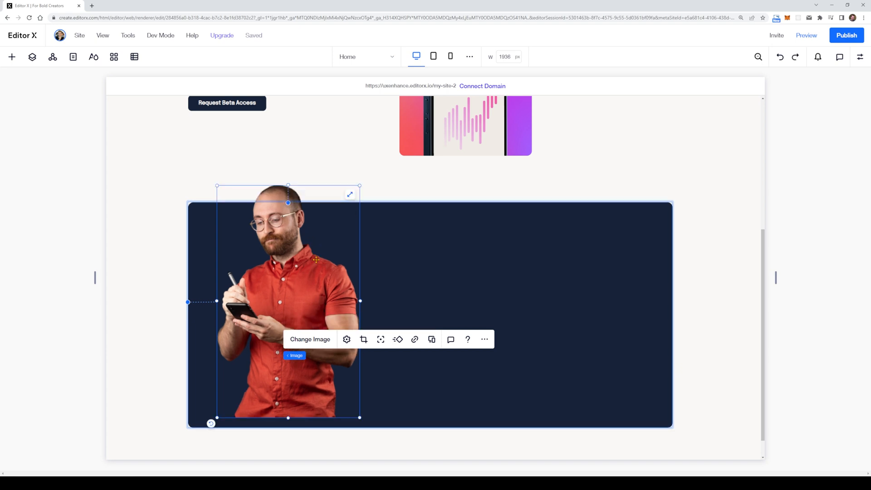
drag(287, 401, 284, 404)
key(ctrl+z)
click(157, 247)
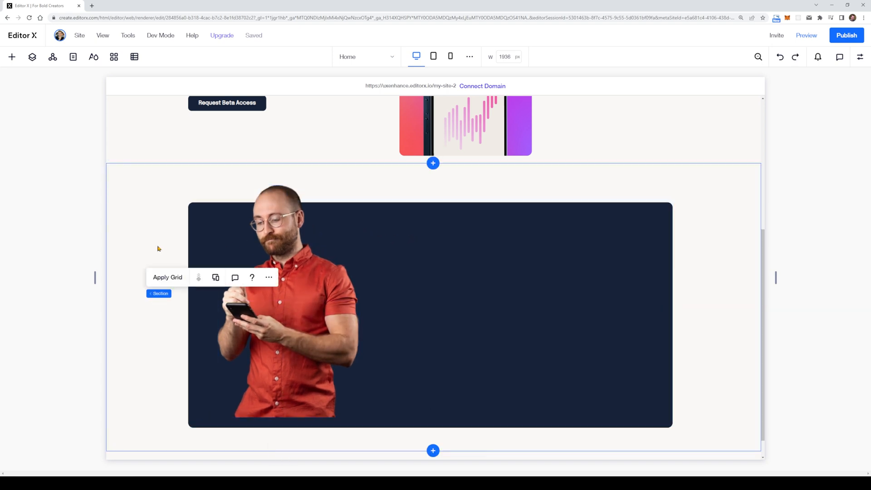
Step: Shorten the navy container from below so its bottom edge meets the bottom of the portrait
click(467, 321)
drag(427, 427, 431, 420)
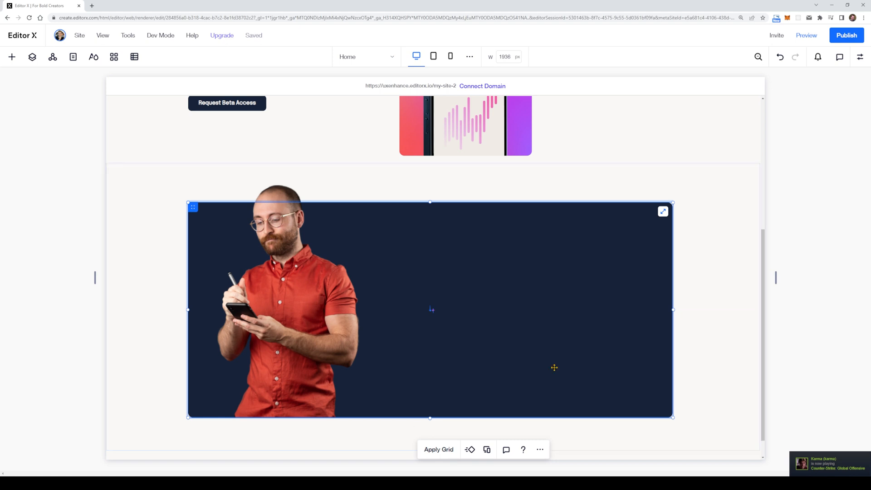
click(711, 274)
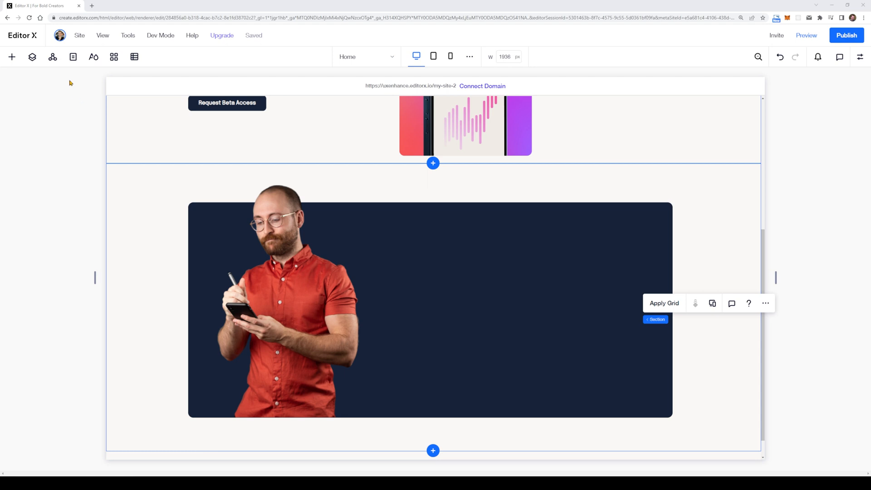
Step: Add a title element to the card to the right of the portrait and start editing its text
click(11, 58)
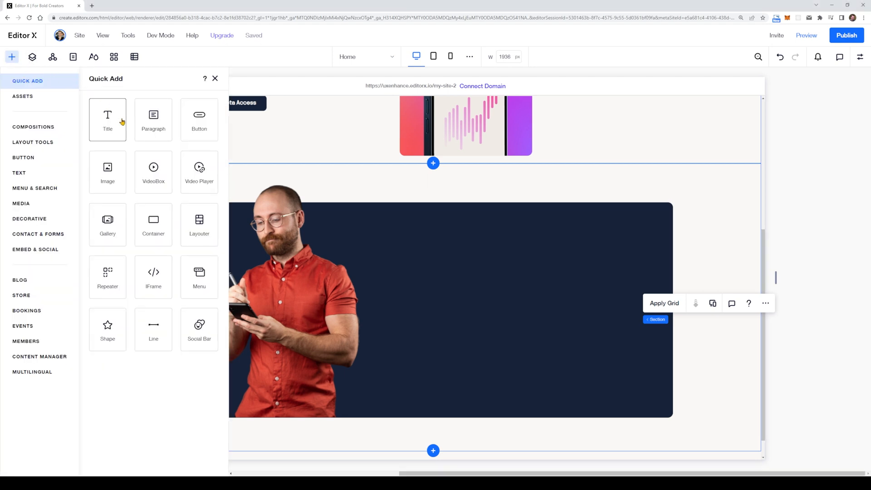
drag(117, 119, 462, 264)
click(428, 236)
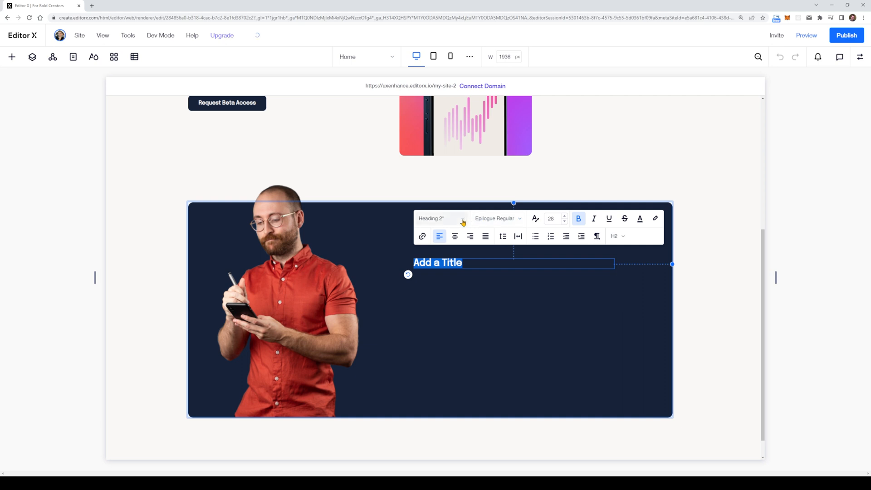
Step: Set the placeholder title's text color to the off-white theme color #FAF8F6
click(640, 220)
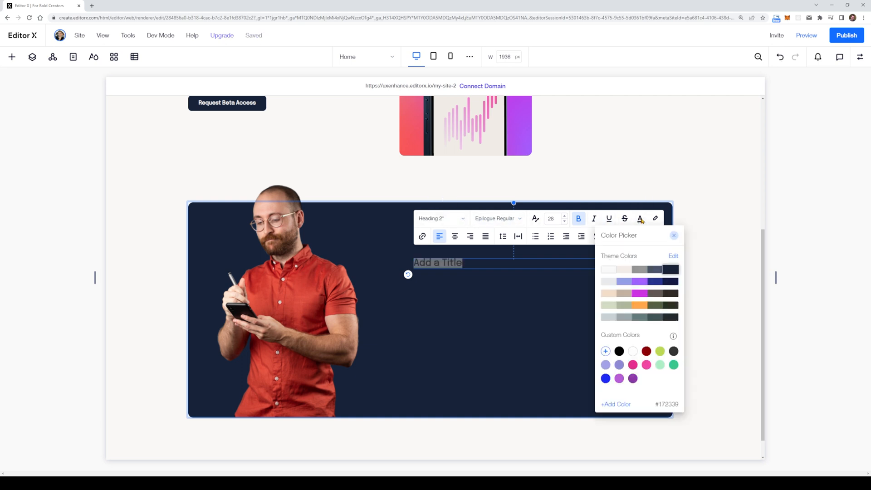
click(610, 270)
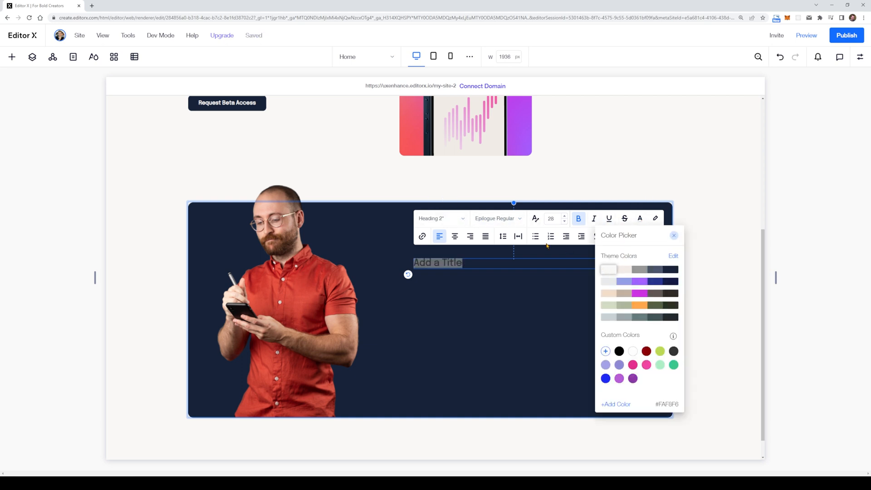
click(674, 236)
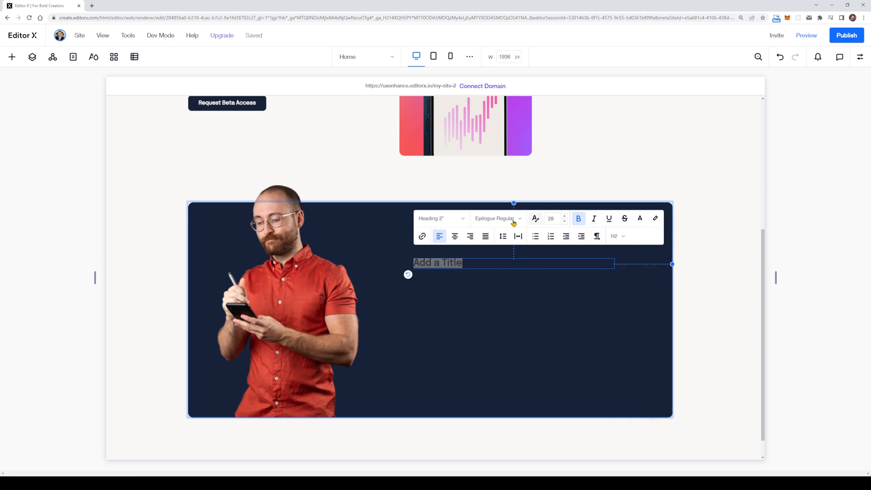
Step: Try the Heading 1 style on the title, then apply the 48 px Heading 2 style instead
click(450, 218)
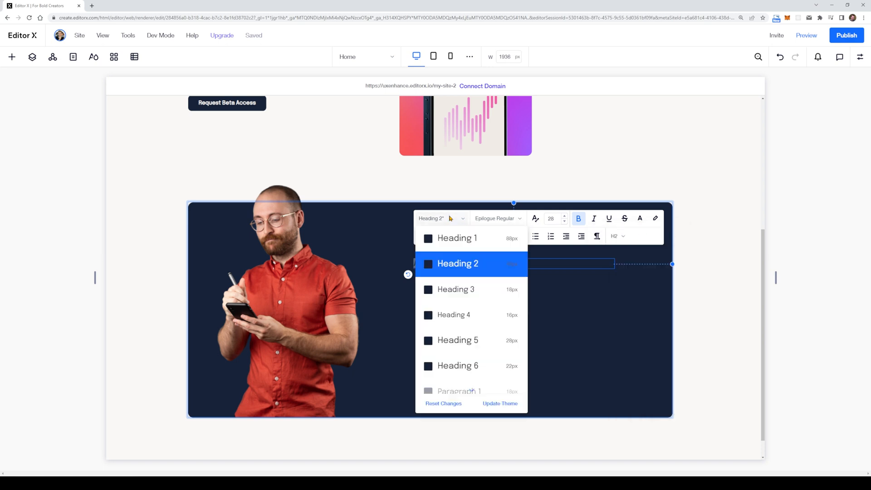
click(454, 239)
click(444, 218)
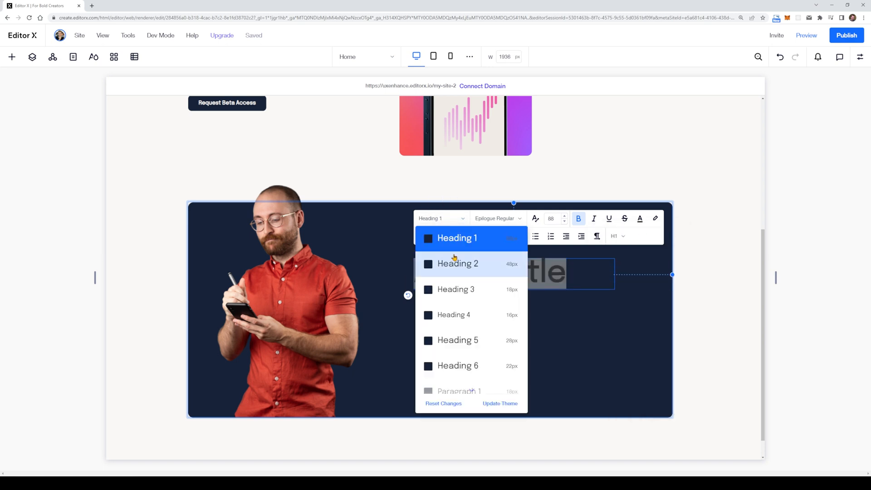
click(454, 260)
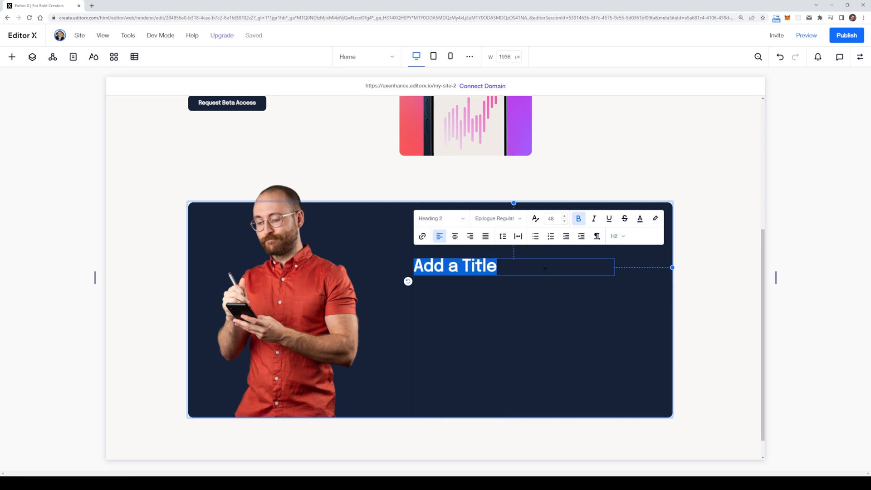
Step: Color the title off-white #FAF8F6 and replace its placeholder text with "It just works."
drag(521, 267, 412, 267)
click(643, 222)
click(609, 270)
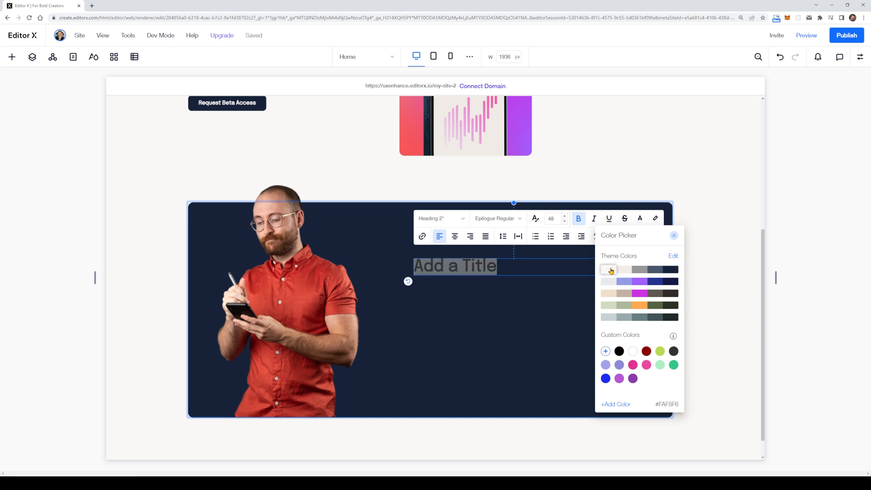
click(673, 235)
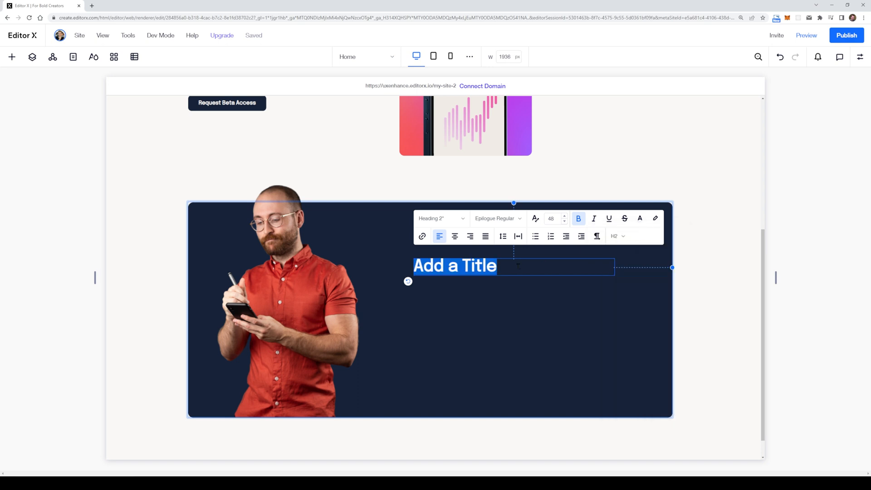
text(It just works.)
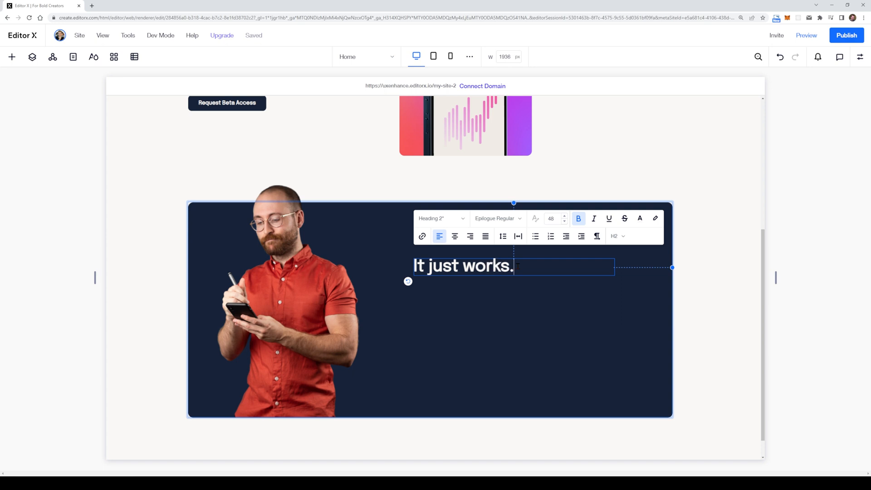
Step: Remove the bold formatting from "It just" in the card title, keeping "works." bold
click(459, 256)
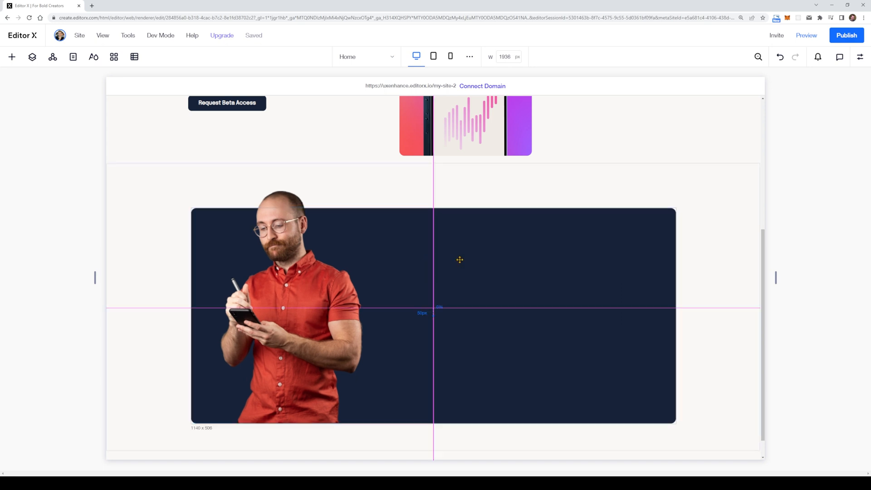
click(455, 266)
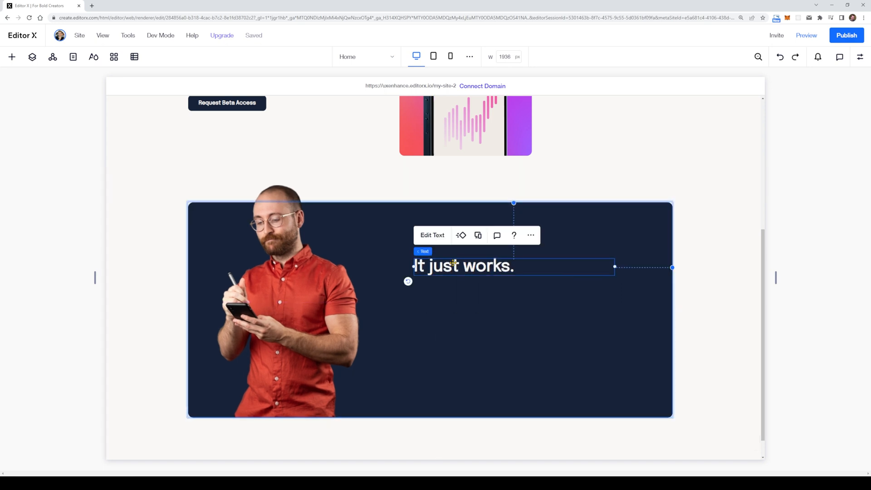
click(454, 266)
click(451, 266)
double_click(451, 266)
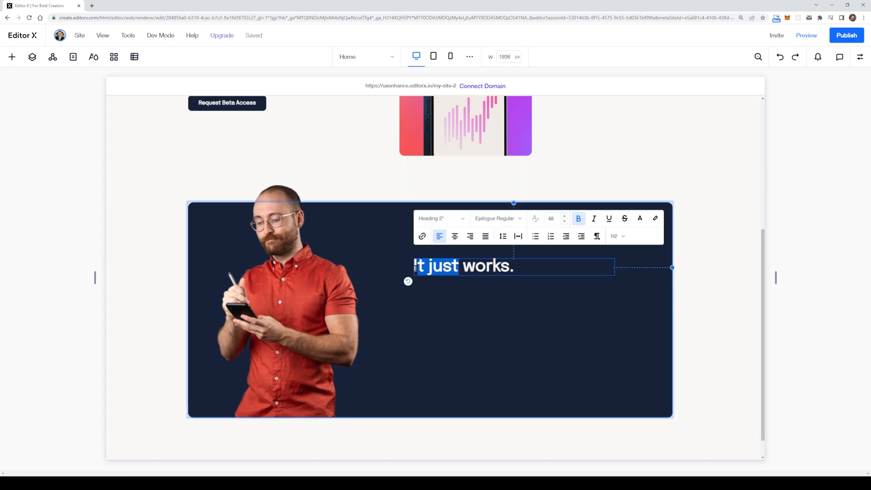
key(ctrl+b)
click(414, 268)
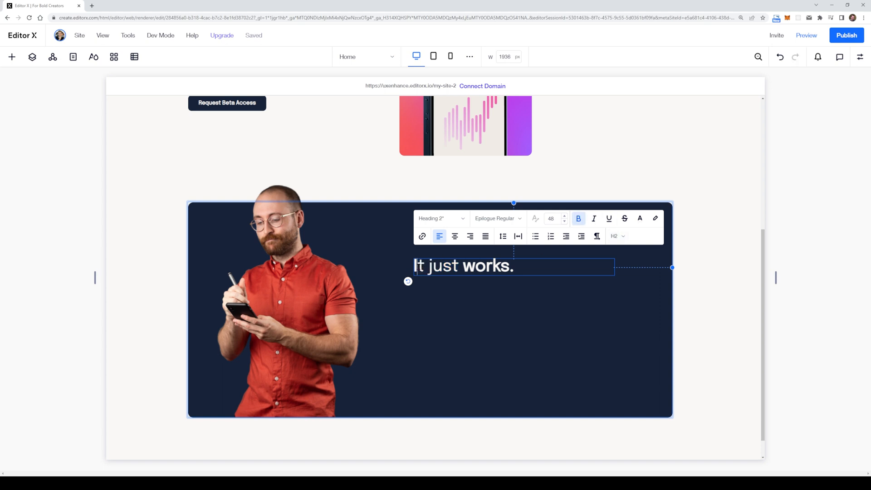
Step: Finish editing the title and move it slightly up and to the right inside the card
click(527, 268)
click(709, 251)
drag(480, 263, 483, 257)
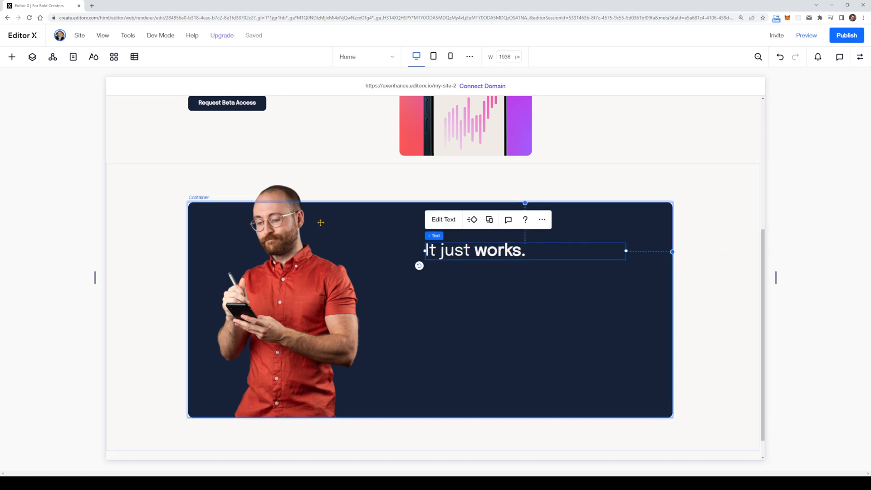
Step: Add a paragraph element to the card below the title and narrow its text box
click(12, 56)
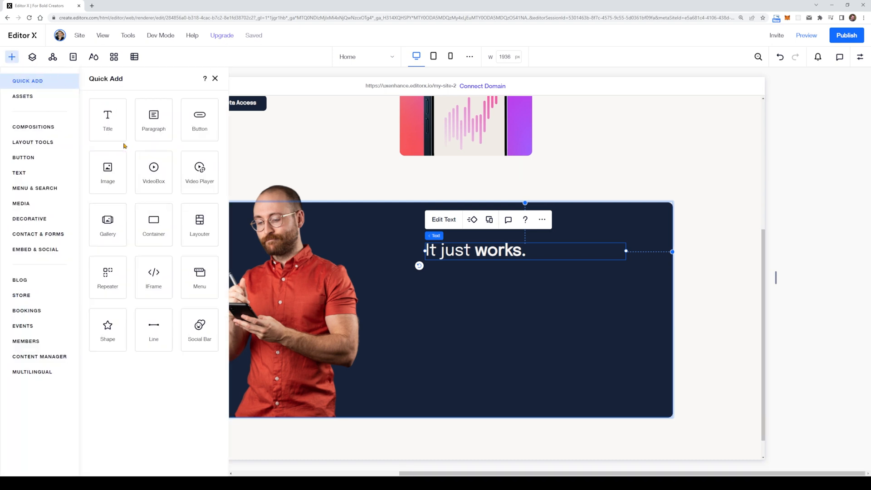
drag(153, 115, 519, 290)
drag(741, 286, 613, 287)
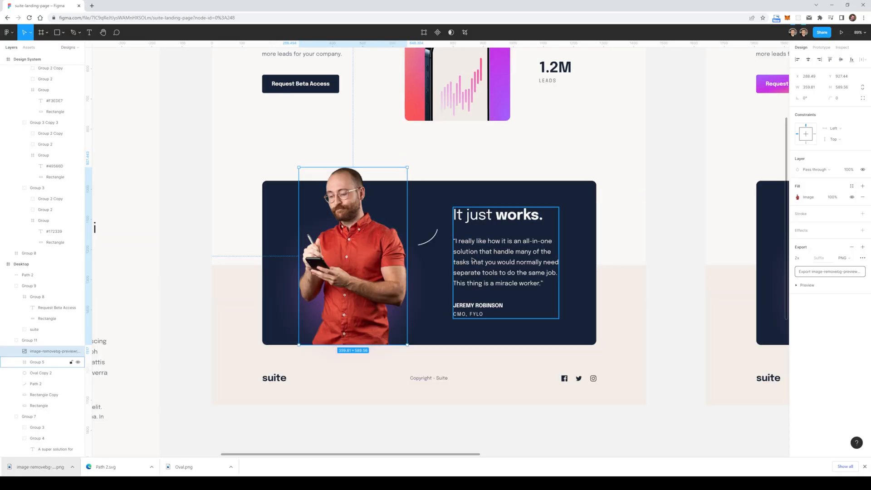
Step: Copy the testimonial quote from the Figma design and replace the paragraph's placeholder text with it in Editor X
click(474, 260)
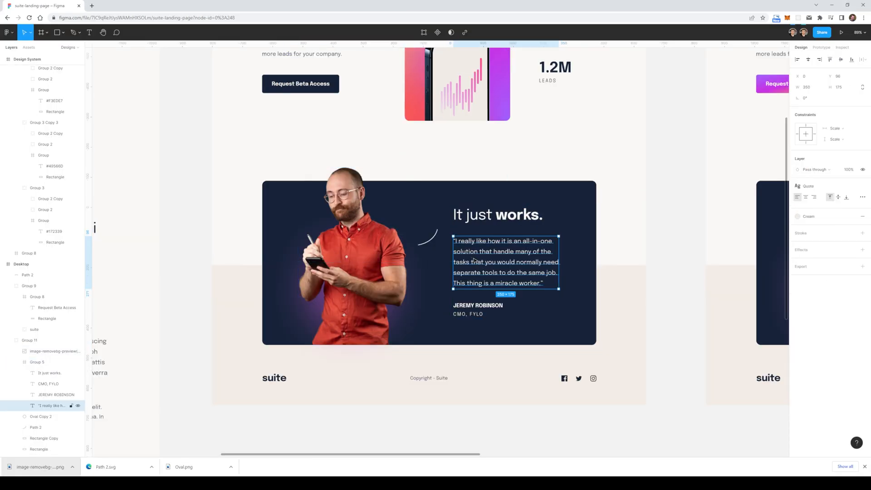
double_click(501, 259)
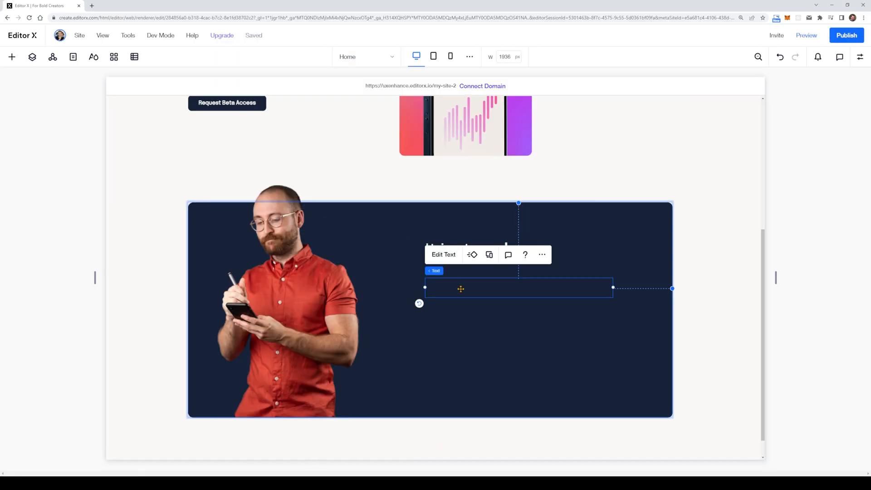
double_click(467, 286)
key(BackSpace)
Step: Apply the Paragraph 1 style to the quote and color its text off-white #FAF8F6
click(471, 238)
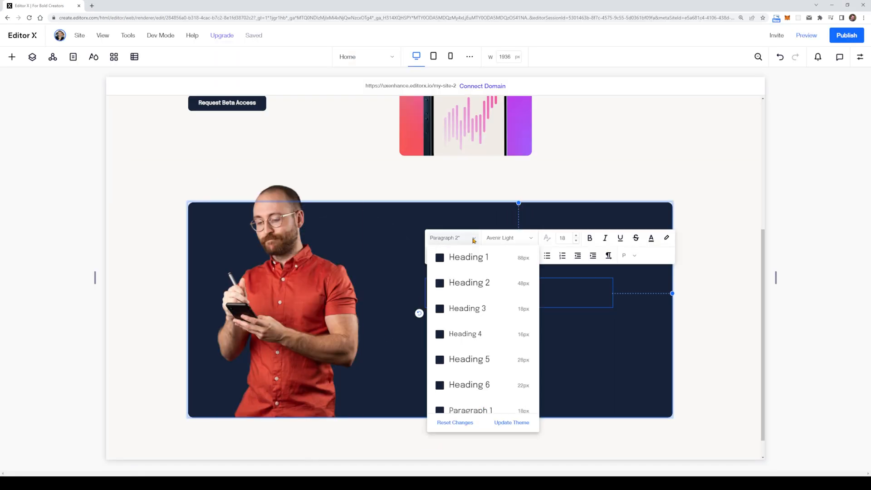
scroll(485, 388, down, 2)
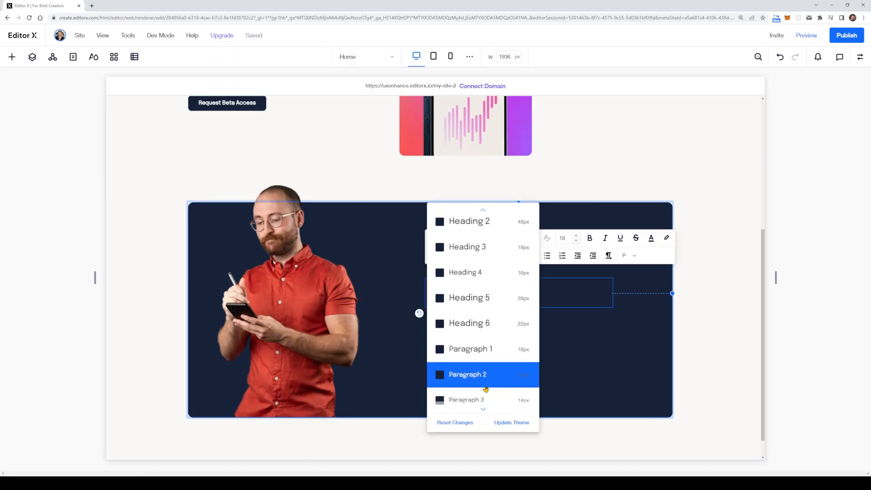
click(462, 347)
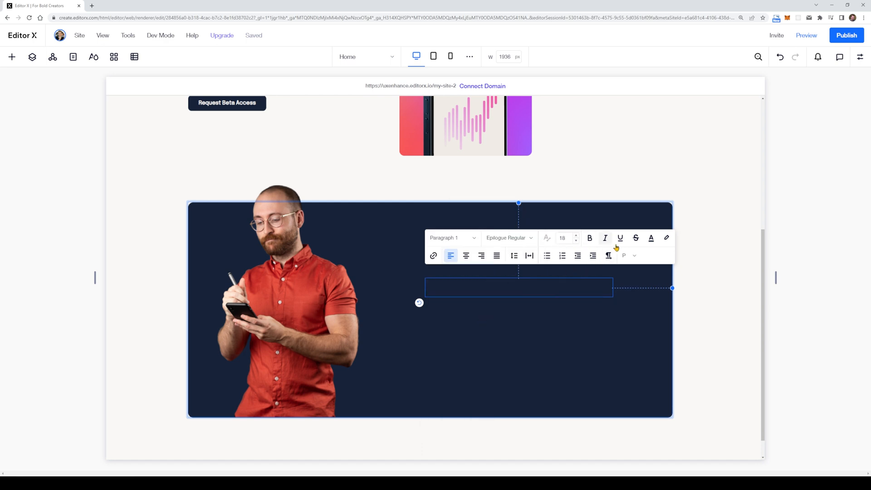
key(ctrl+a)
click(651, 240)
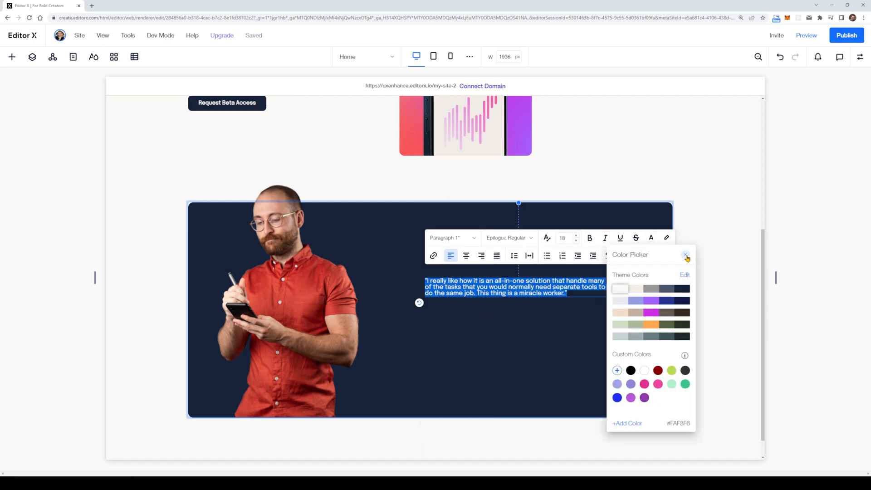
click(684, 254)
click(535, 287)
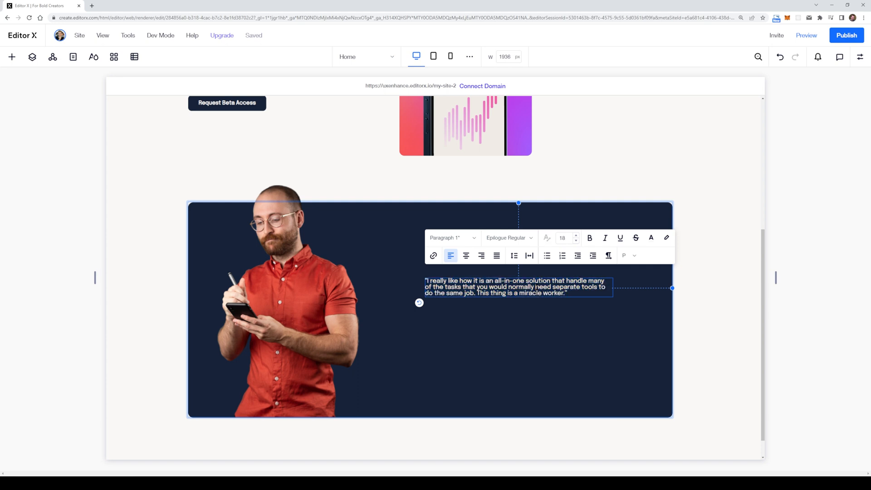
Step: Narrow the quote's text box from its right edge, keeping it aligned with the title's left edge
click(735, 253)
click(605, 284)
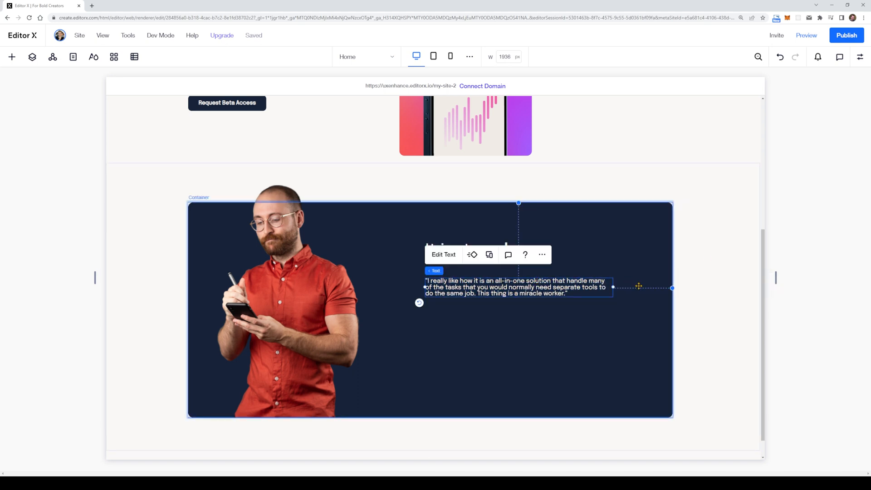
drag(612, 286, 563, 290)
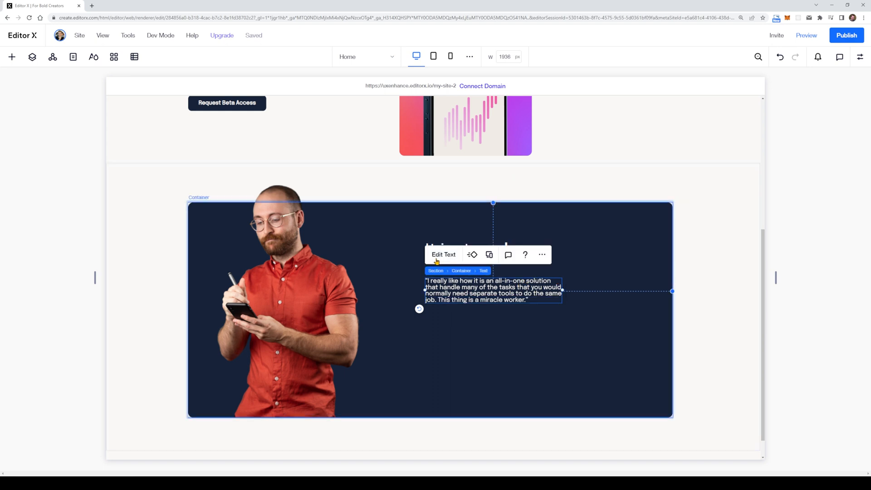
Step: Turn off auto spacing for the quote and set its line spacing to 2
click(438, 255)
click(517, 258)
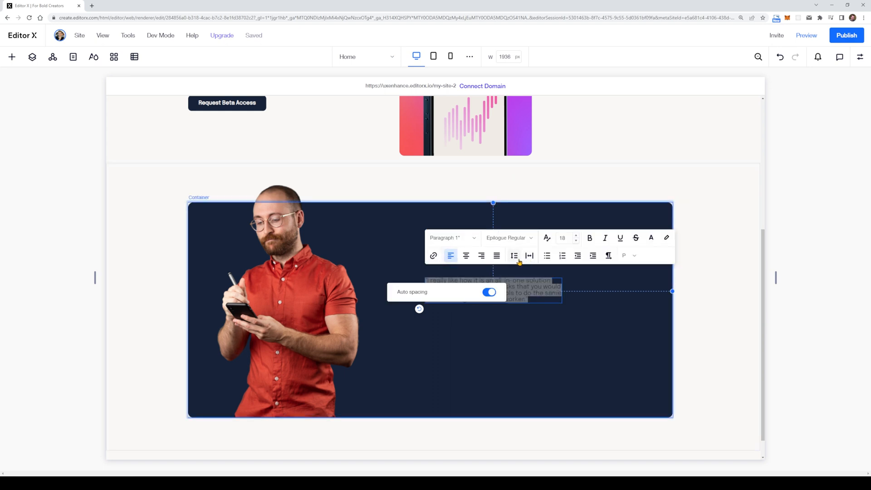
click(489, 294)
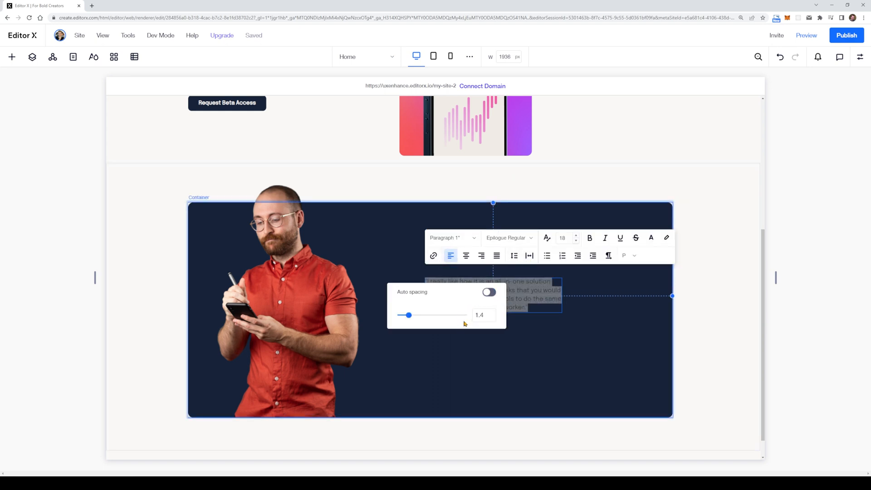
drag(408, 315, 418, 316)
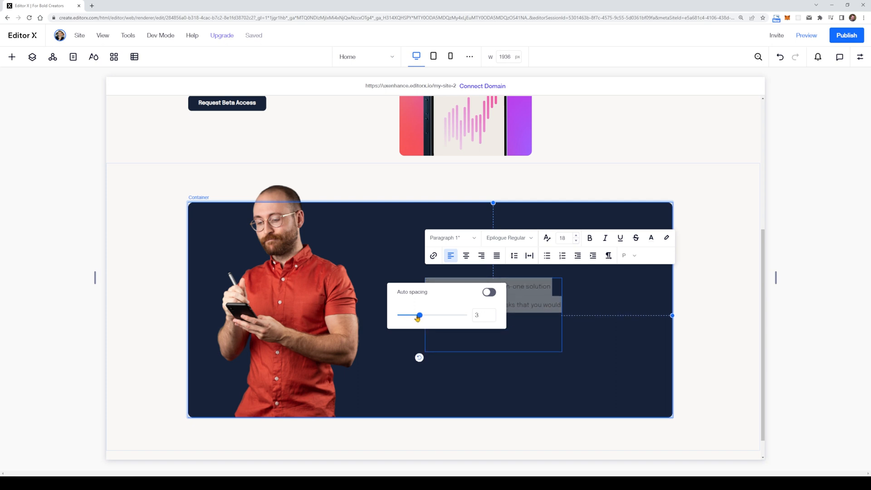
text(2)
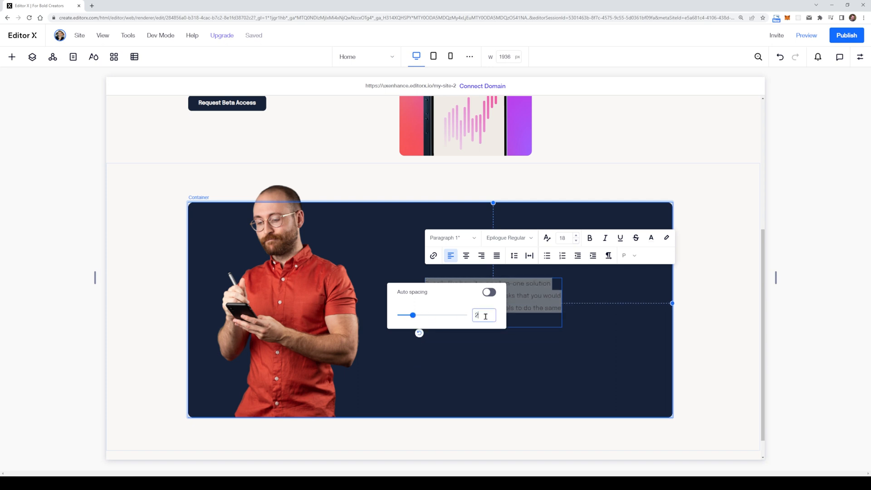
click(722, 268)
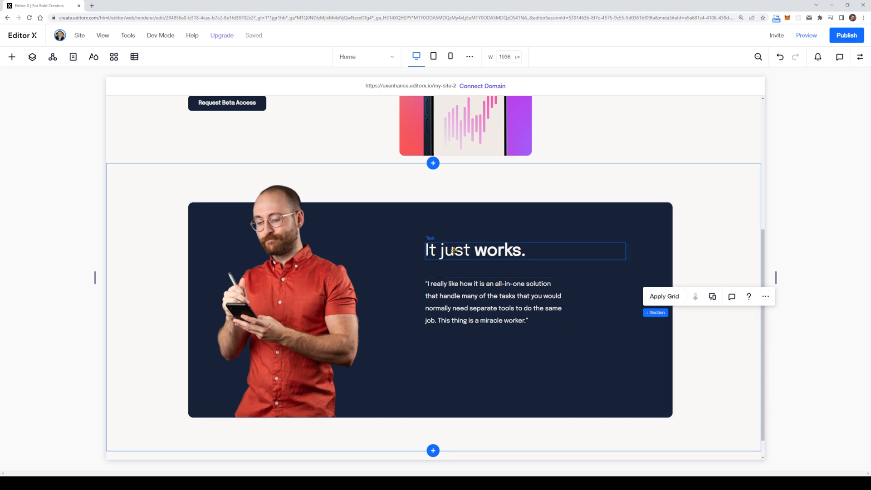
Step: Add another title element inside the card below the quote, left-aligned with it
click(12, 57)
click(444, 300)
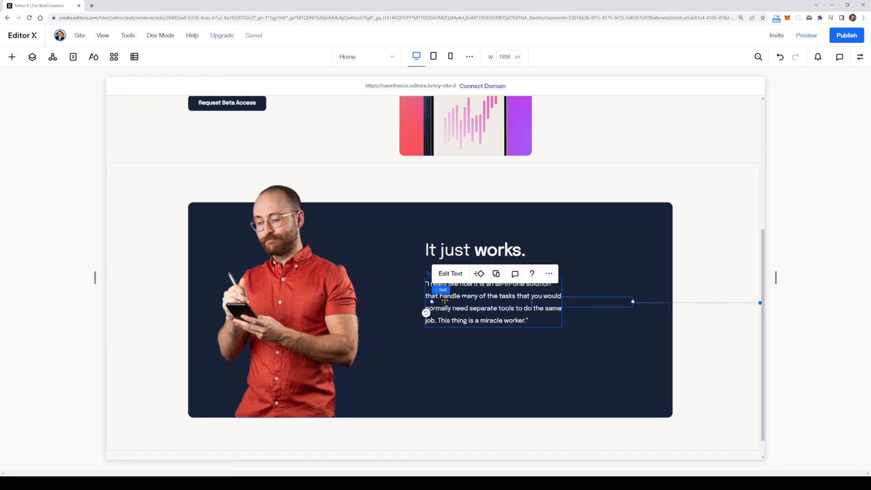
drag(466, 329, 462, 345)
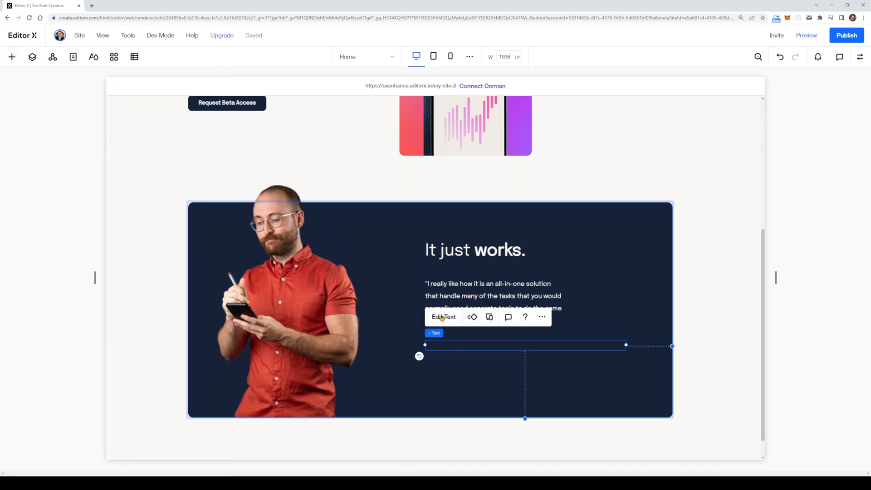
Step: Apply the 16 px Heading 4 style to the new title and color it off-white #FAF8F6
click(443, 316)
click(445, 303)
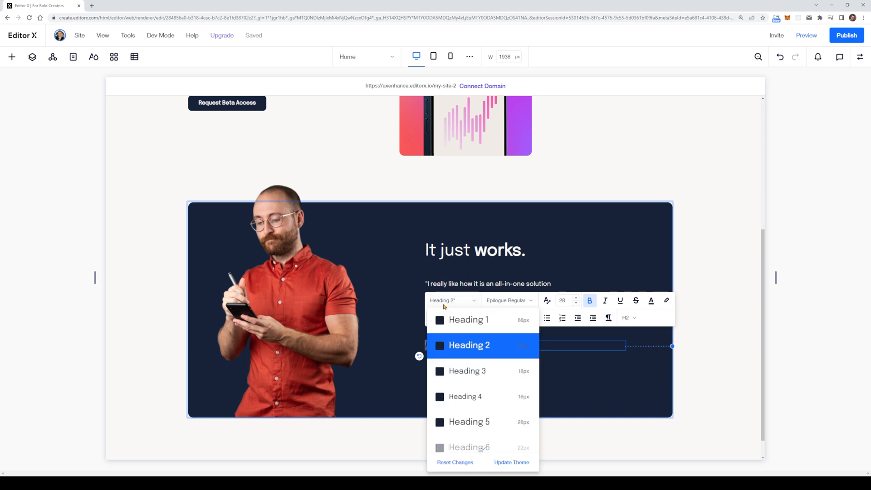
click(473, 397)
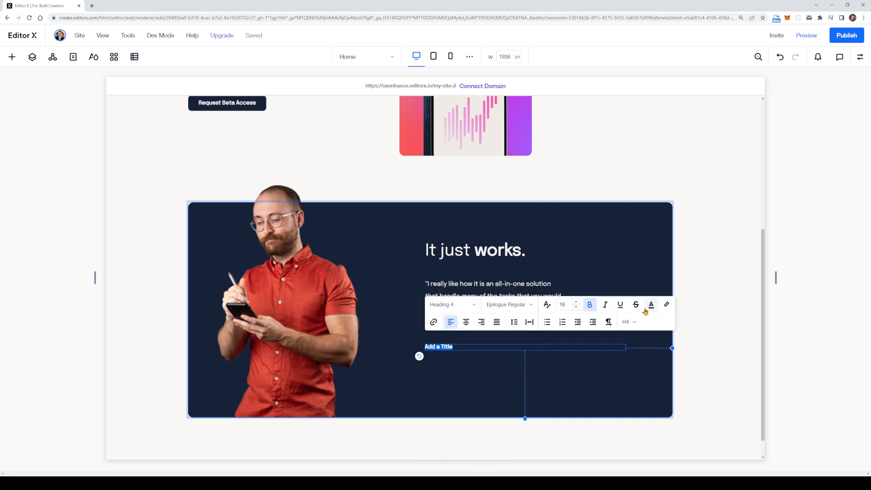
click(650, 306)
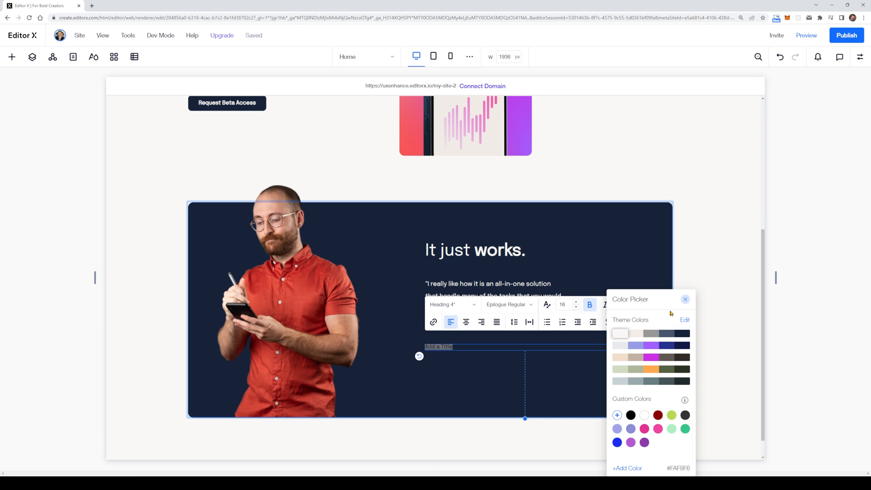
click(685, 301)
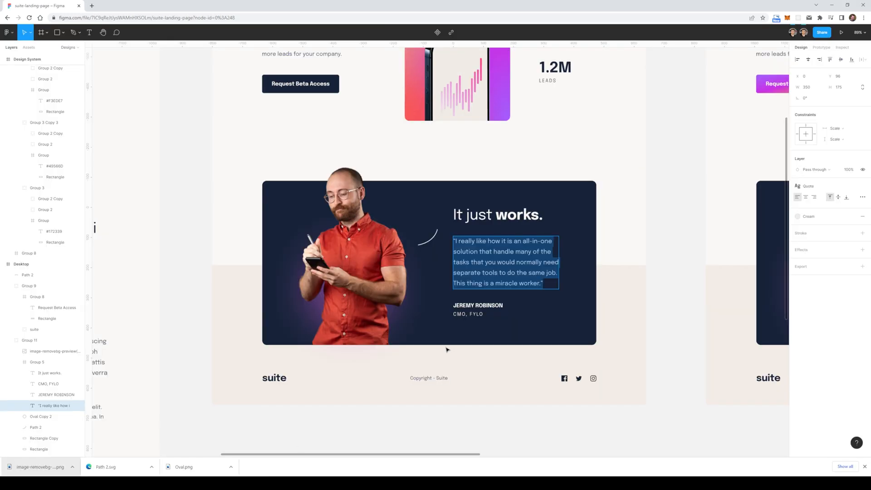
Step: Copy the reviewer's name from the Figma design and replace the new title's placeholder text with it
click(470, 305)
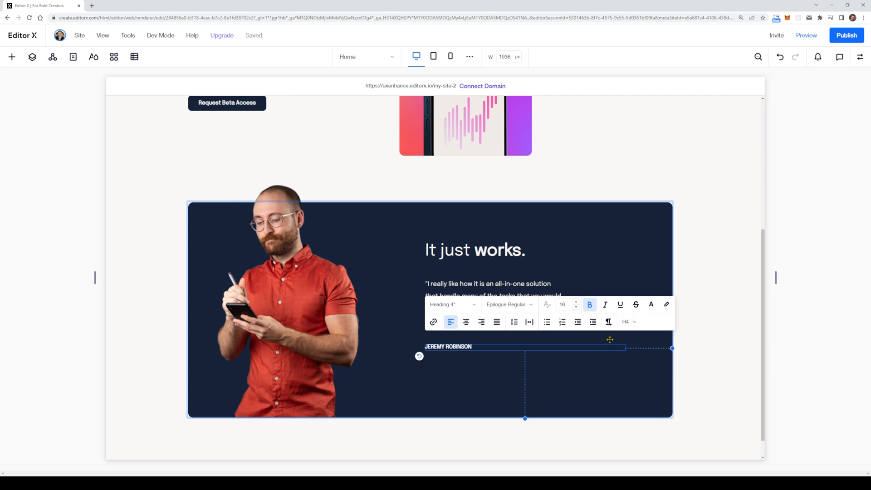
click(516, 381)
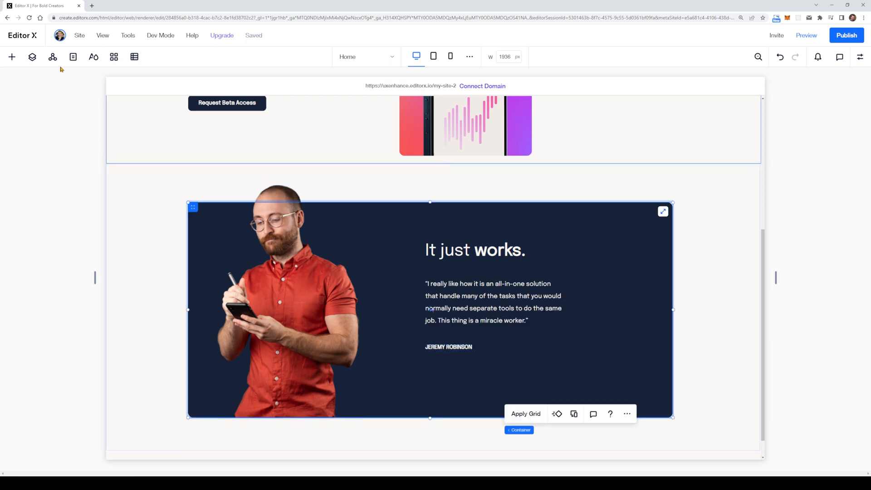
Step: Add a paragraph element below the reviewer's name and apply the 14 px Paragraph 3 style to it
click(13, 57)
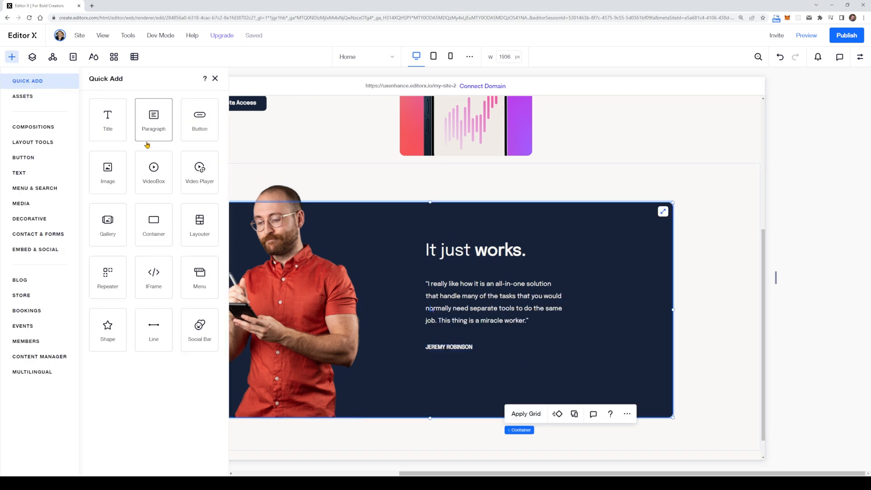
drag(159, 132, 466, 371)
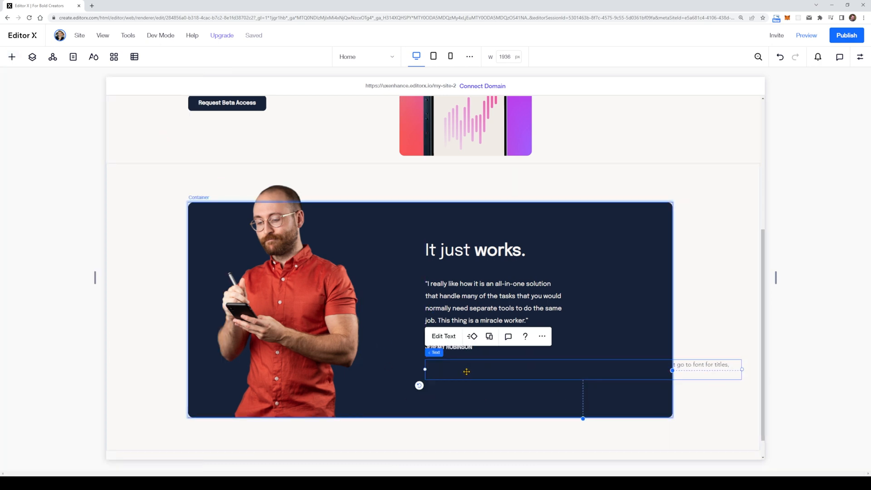
click(447, 336)
click(467, 321)
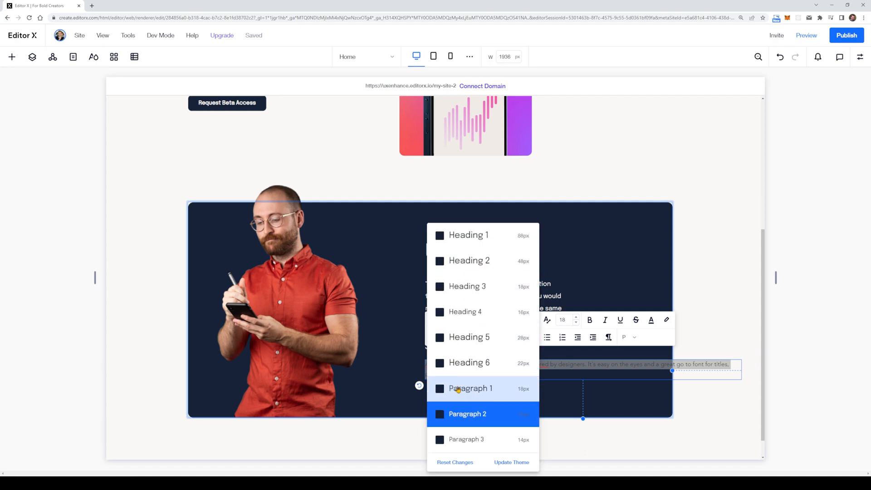
click(472, 440)
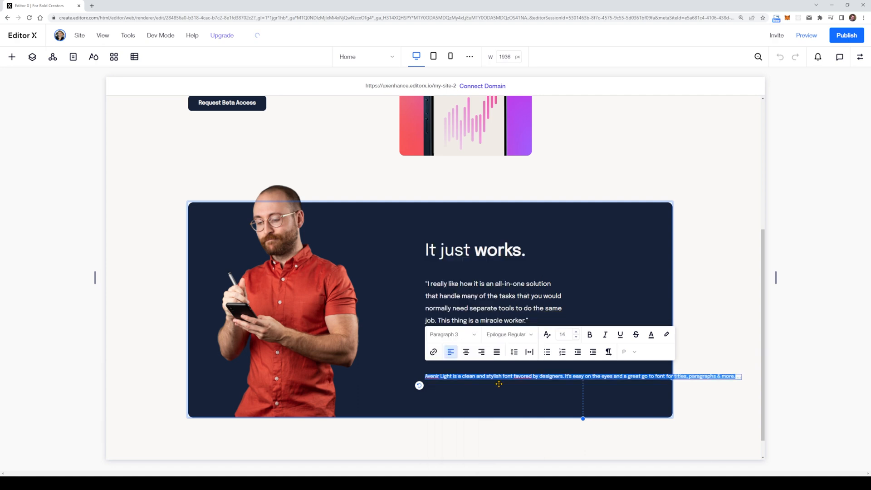
Step: Replace the new paragraph's placeholder with "CMO, FYLO" in off-white text and narrow its text box
key(BackSpace)
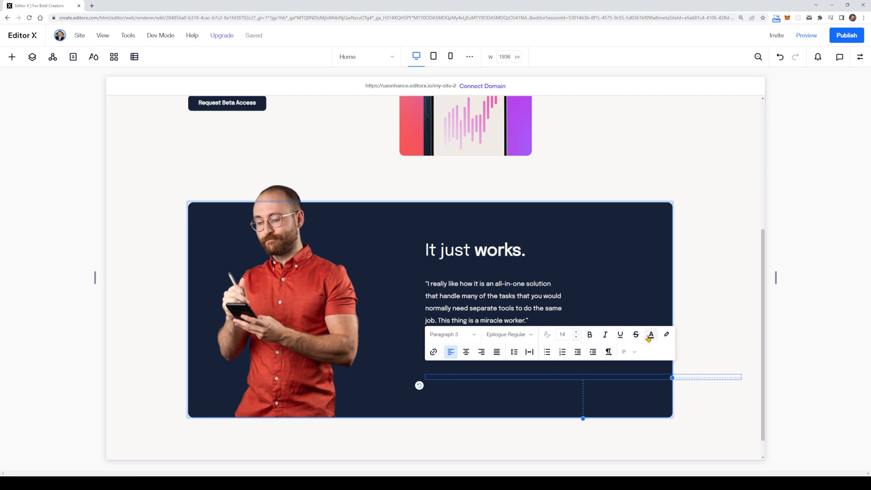
click(649, 337)
click(719, 360)
click(731, 377)
drag(740, 378, 507, 378)
double_click(440, 376)
click(651, 335)
click(456, 363)
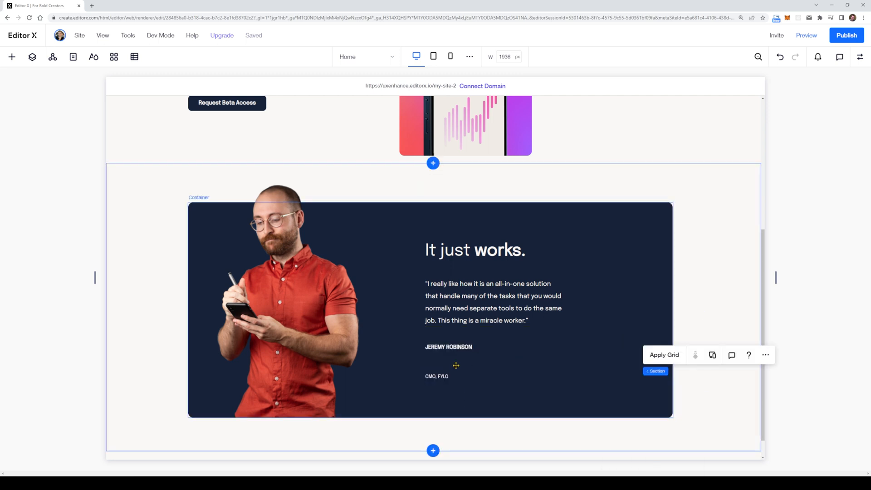
Step: Move the job title directly beneath the reviewer's name and reposition the title, quote and reviewer lines lower in the testimonial card
drag(445, 376, 459, 364)
shift+click(459, 348)
drag(483, 307, 482, 317)
click(463, 379)
click(456, 365)
shift+click(455, 372)
drag(455, 364, 454, 357)
drag(466, 249, 466, 261)
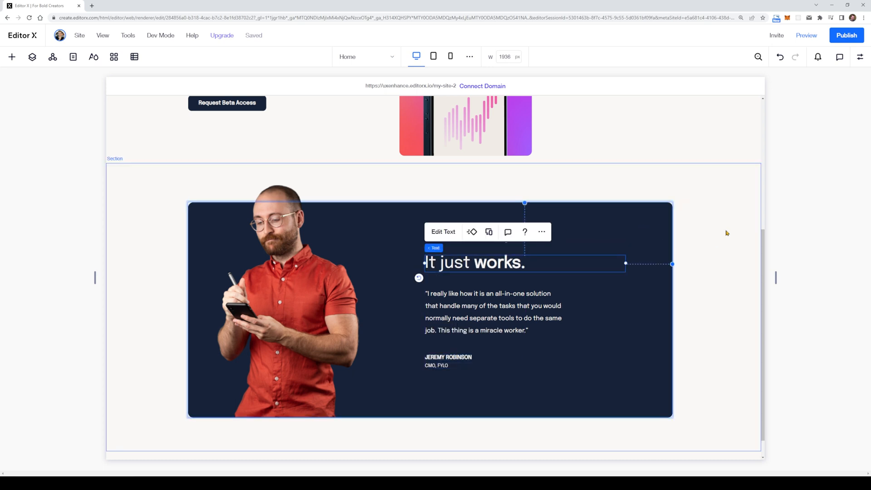
click(721, 272)
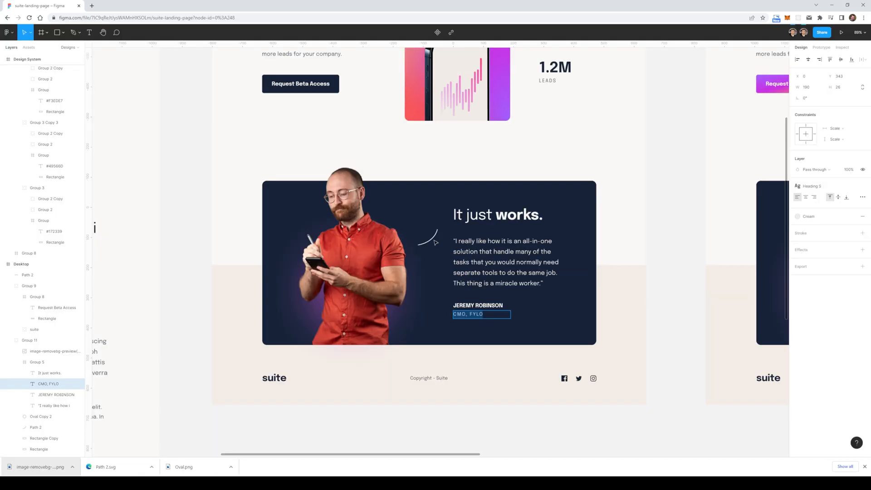
Step: Export the curved line beside the quote in Figma as an SVG, and add a basic shape to the testimonial card in Editor X
click(434, 240)
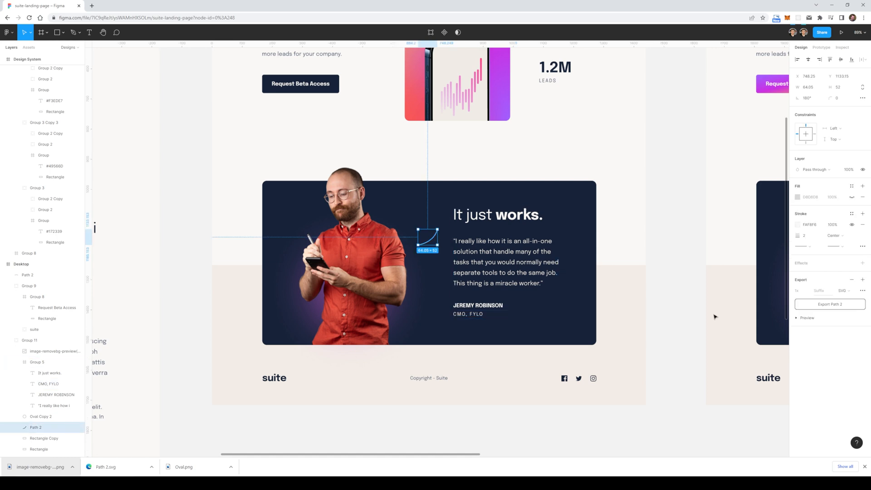
click(824, 305)
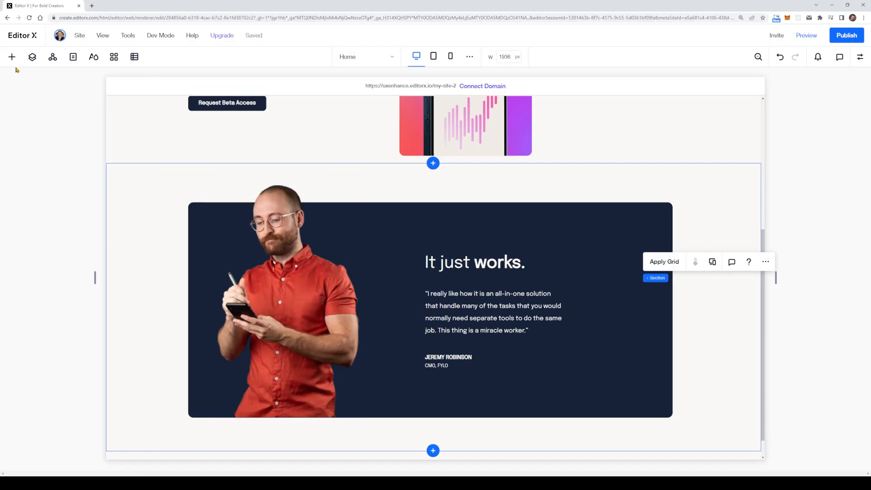
click(12, 57)
drag(100, 327, 399, 262)
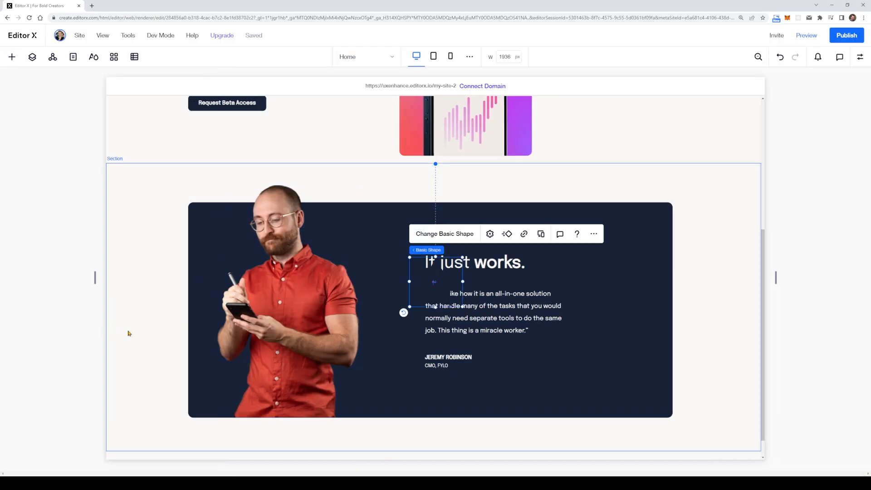
Step: Replace the basic shape with the exported curve by uploading Path 2 (1).svg and adding it to the page
click(461, 235)
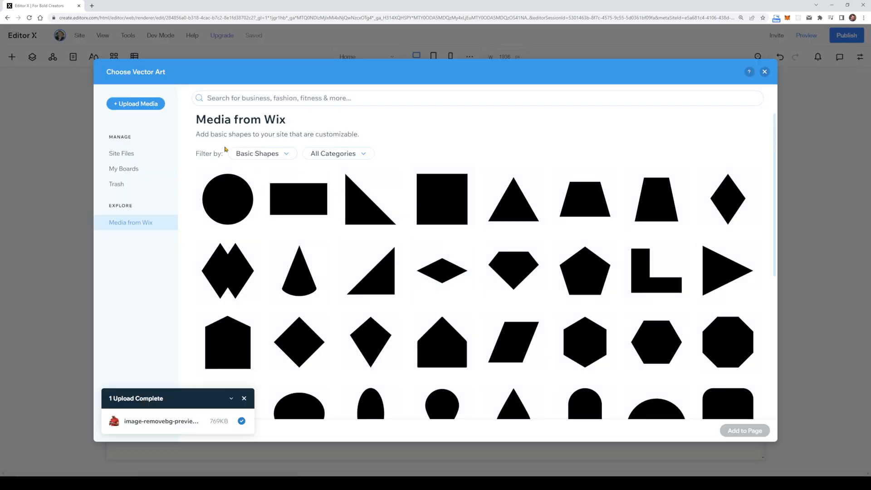
click(154, 109)
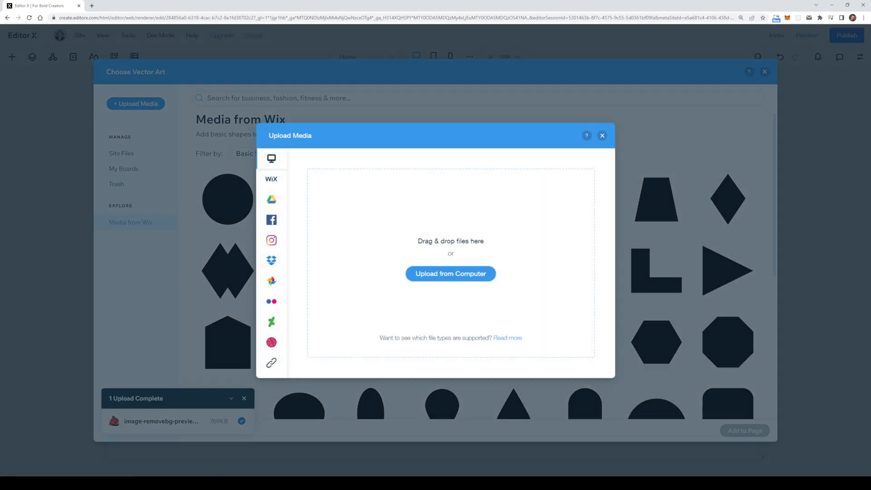
key(alt+Tab)
drag(42, 466, 391, 275)
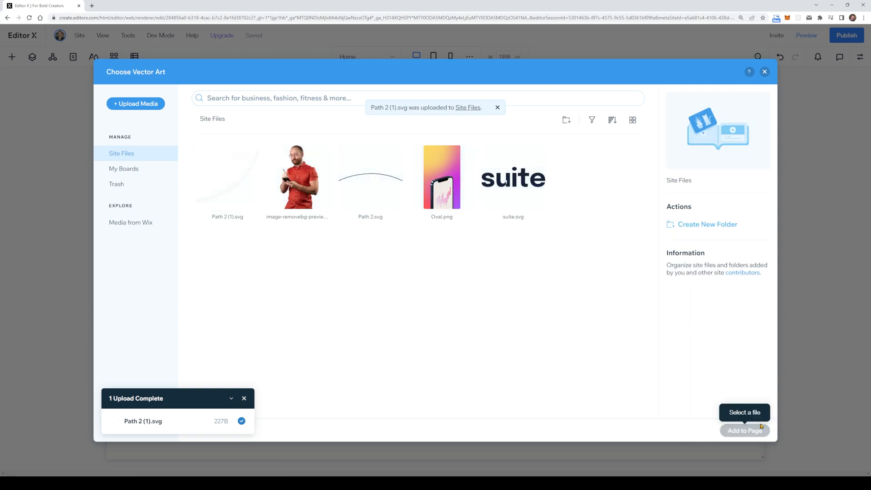
click(227, 179)
click(746, 431)
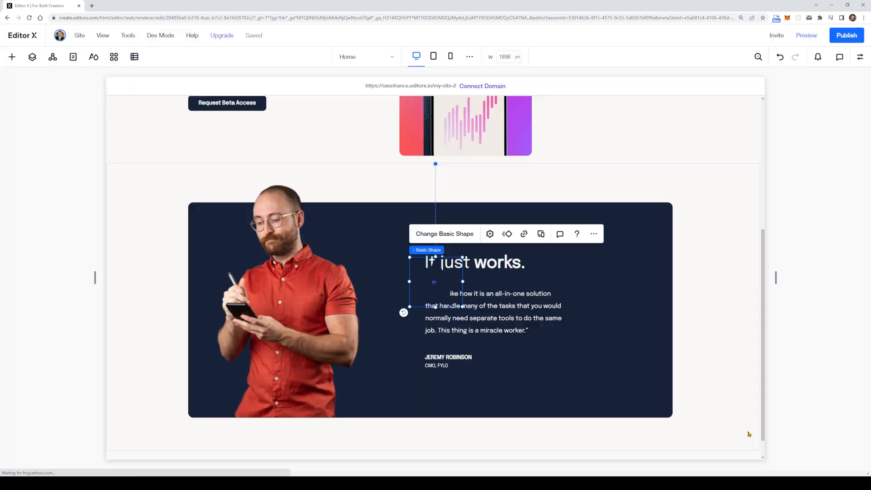
Step: Position the curved line between the man's image and the testimonial text
drag(429, 294, 379, 296)
drag(361, 260, 395, 294)
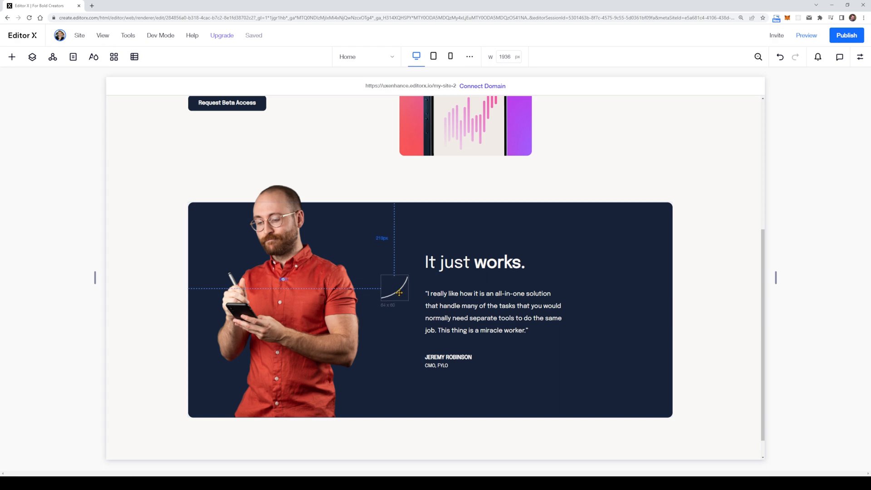
drag(399, 293, 399, 292)
click(707, 291)
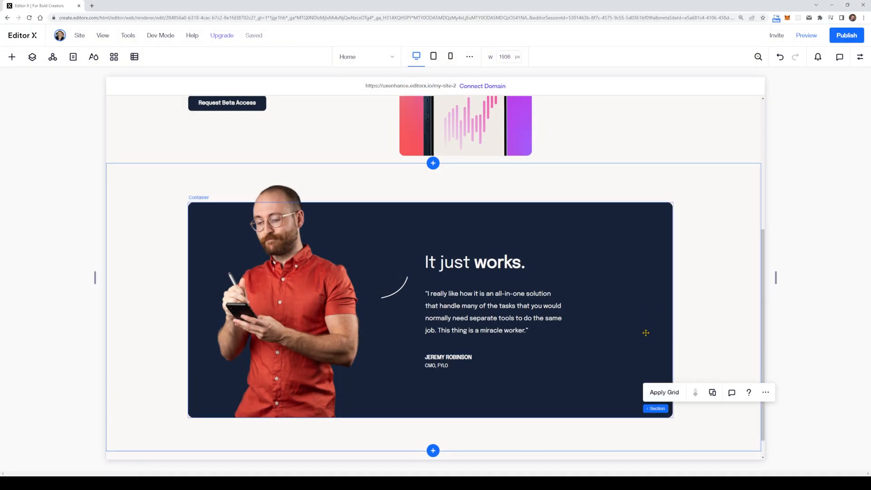
Step: Try docking the man's image to the bottom of the testimonial card as well
click(609, 295)
click(312, 298)
click(859, 57)
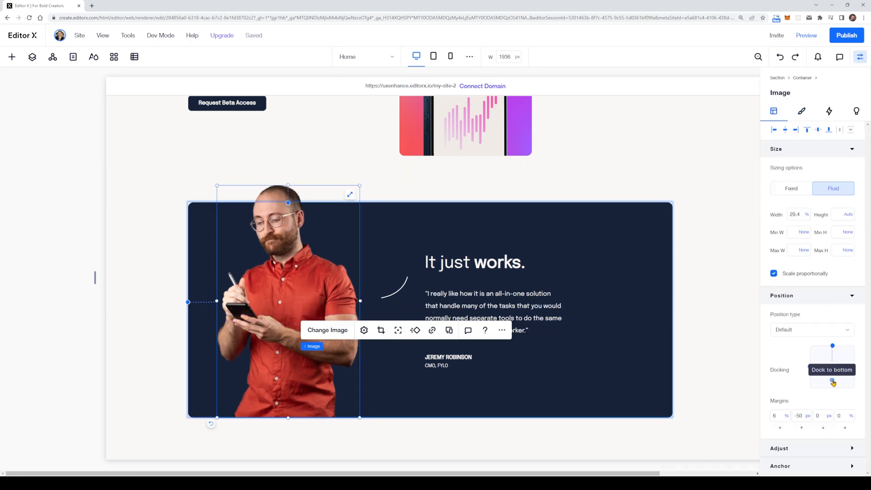
click(832, 385)
click(647, 283)
Step: Try other width and height units for the man's image and test them by narrowing the testimonial card, undoing the changes
click(309, 307)
click(806, 214)
click(806, 214)
click(806, 214)
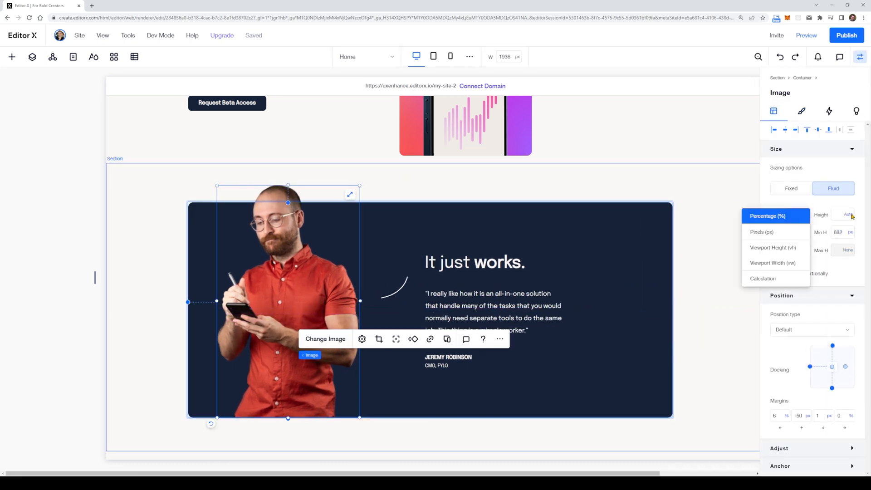
click(849, 214)
click(816, 231)
click(806, 214)
click(774, 277)
click(657, 298)
drag(672, 309, 591, 311)
key(ctrl+z)
key(ctrl+z)
click(707, 310)
Step: Switch the man's image to fixed sizing and narrow the testimonial card from its right edge
click(290, 299)
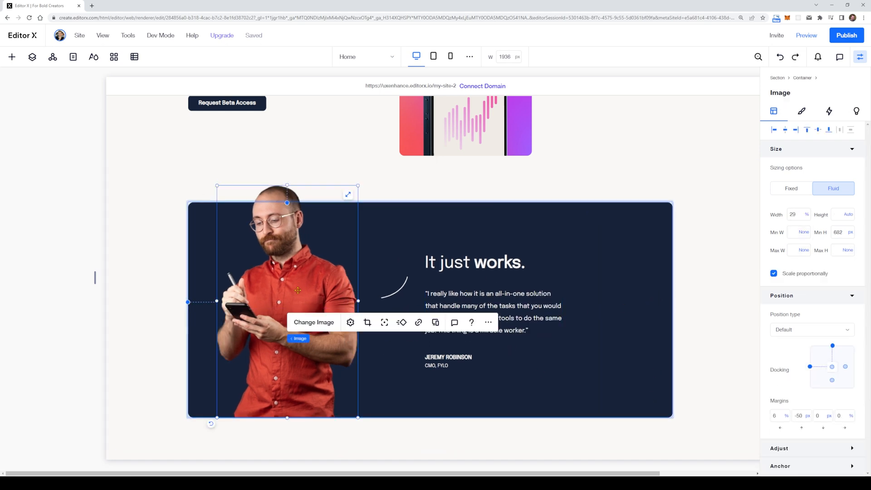
click(791, 188)
click(661, 309)
drag(673, 310, 635, 307)
Step: Stack the testimonial title with the quote, reviewer name and job title, and shift these texts slightly to the right
click(458, 313)
shift+click(433, 266)
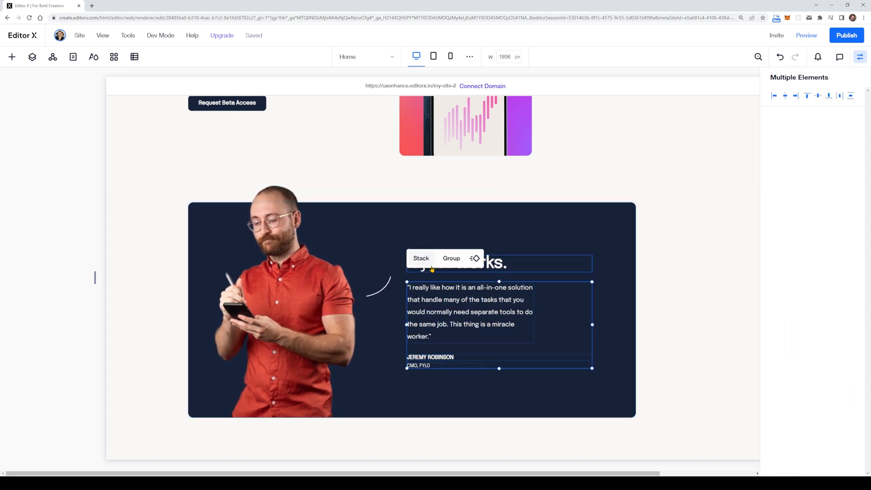
click(485, 292)
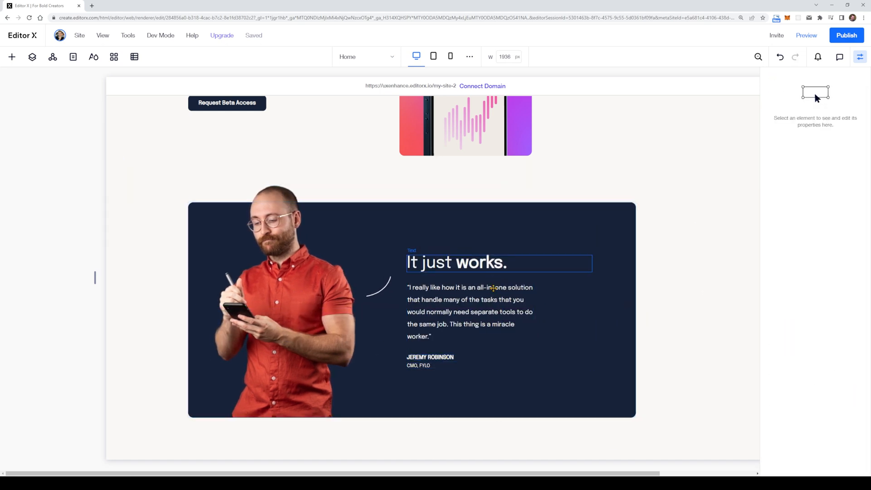
click(651, 293)
click(485, 266)
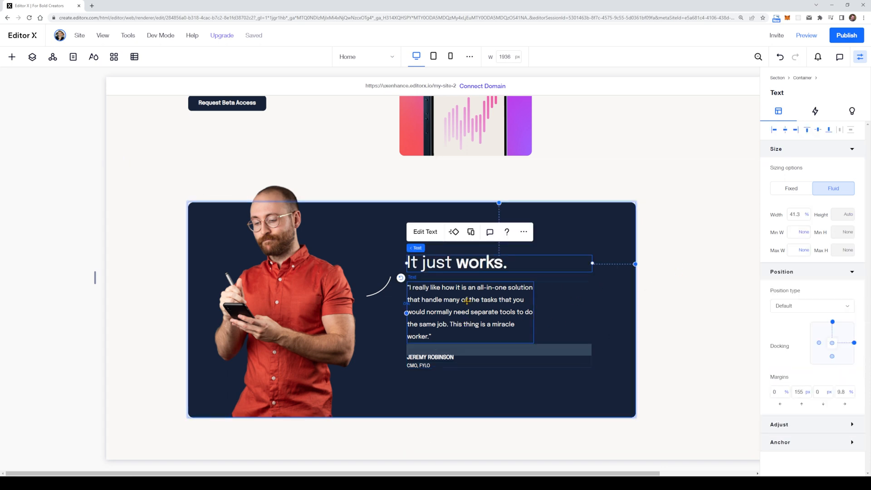
shift+click(471, 296)
shift+click(425, 365)
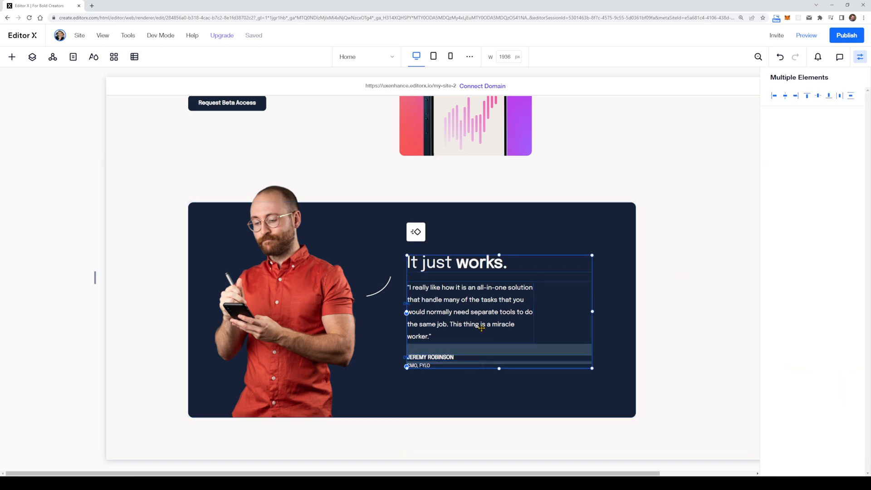
right_click(462, 314)
right_click(438, 298)
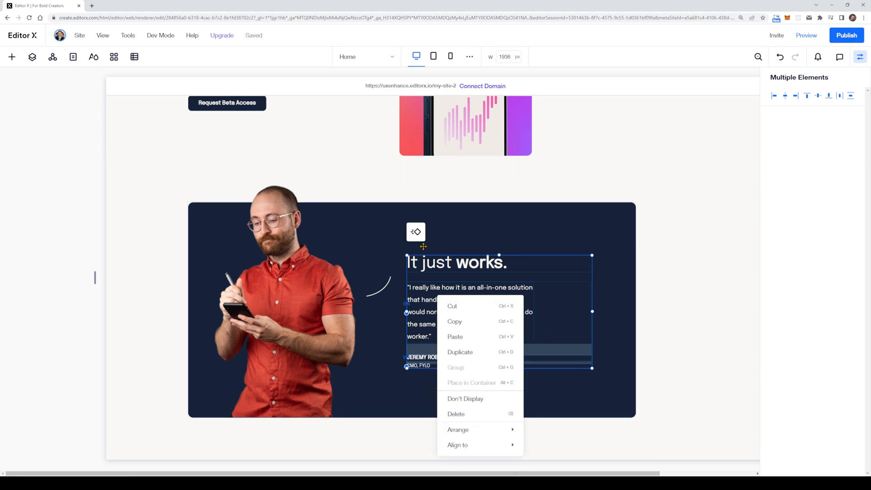
drag(423, 302, 445, 298)
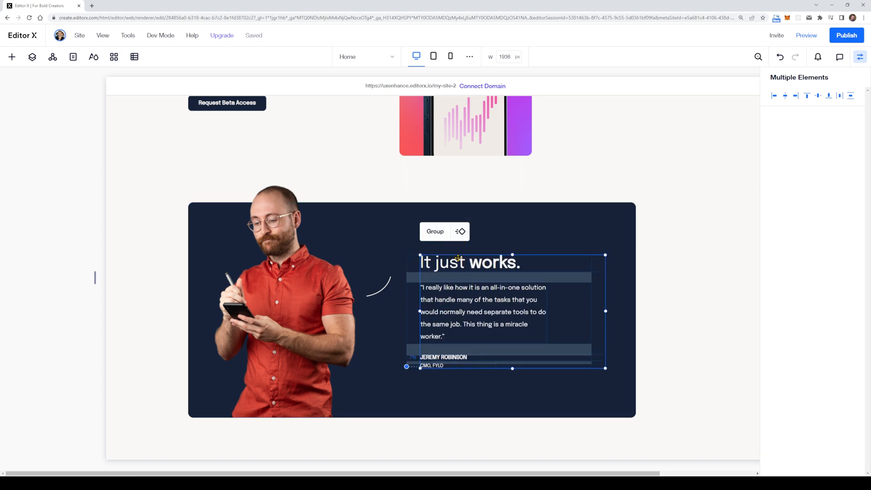
Step: Dock the stack of testimonial texts to the top and move the curved line closer to the quote
click(410, 302)
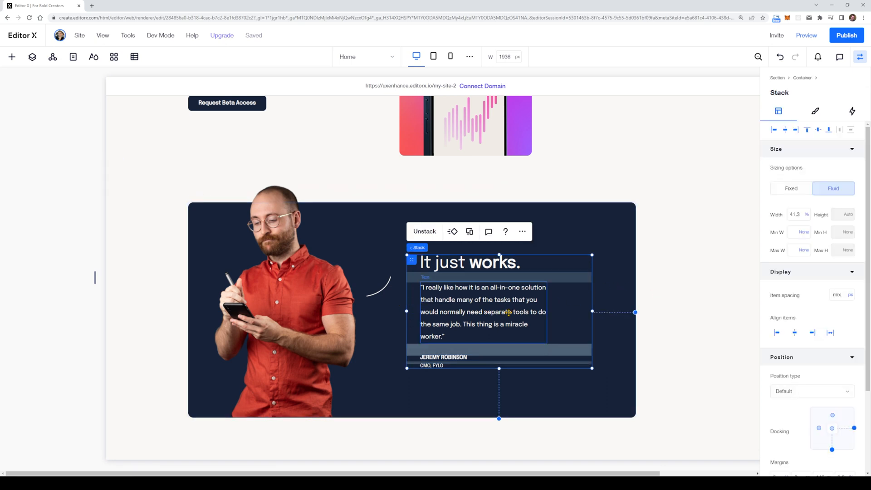
click(832, 415)
click(378, 290)
drag(379, 290, 393, 292)
click(721, 282)
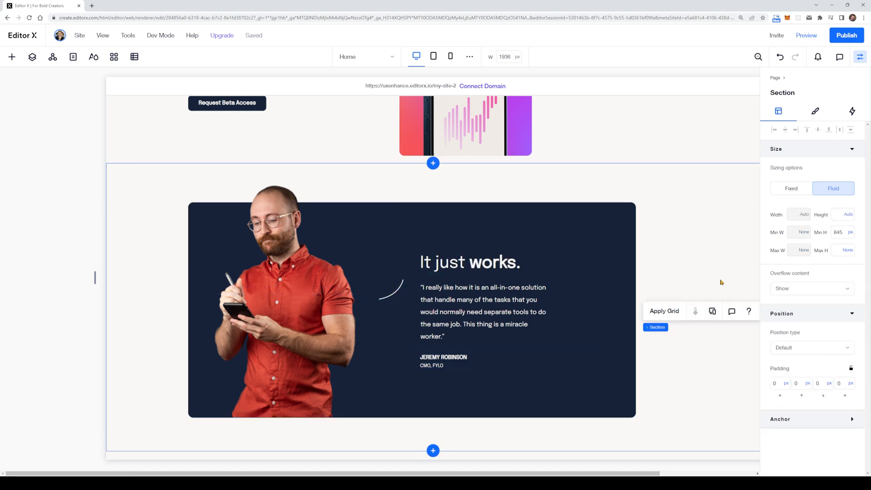
click(393, 292)
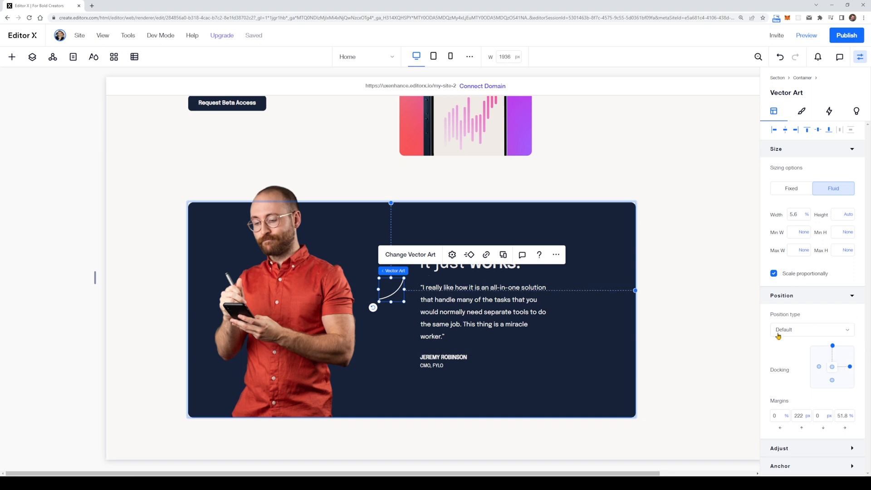
click(673, 301)
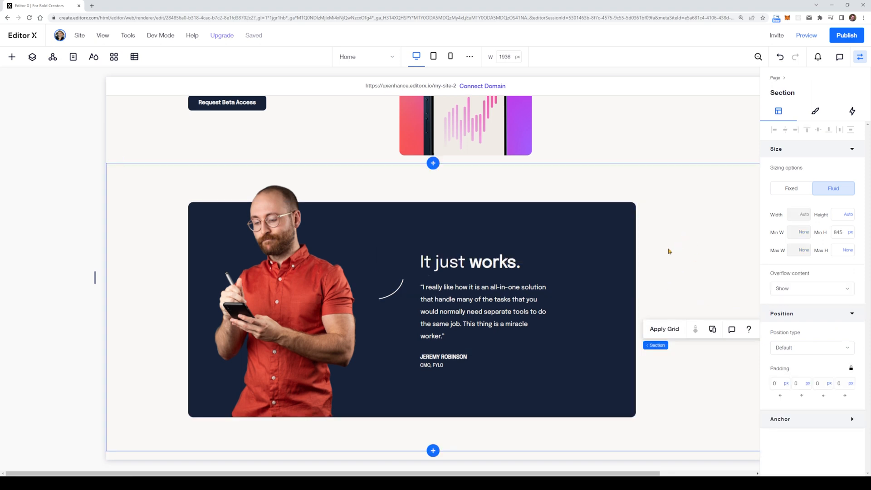
Step: Review the hero and testimonial sections of the Editor X page for layout and spacing
scroll(669, 248, down, 1)
scroll(667, 243, up, 2)
scroll(661, 257, down, 1)
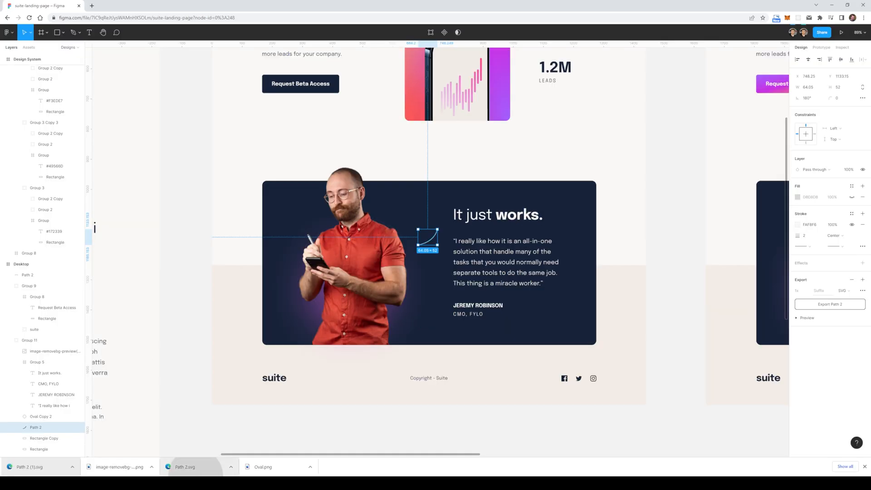
click(185, 467)
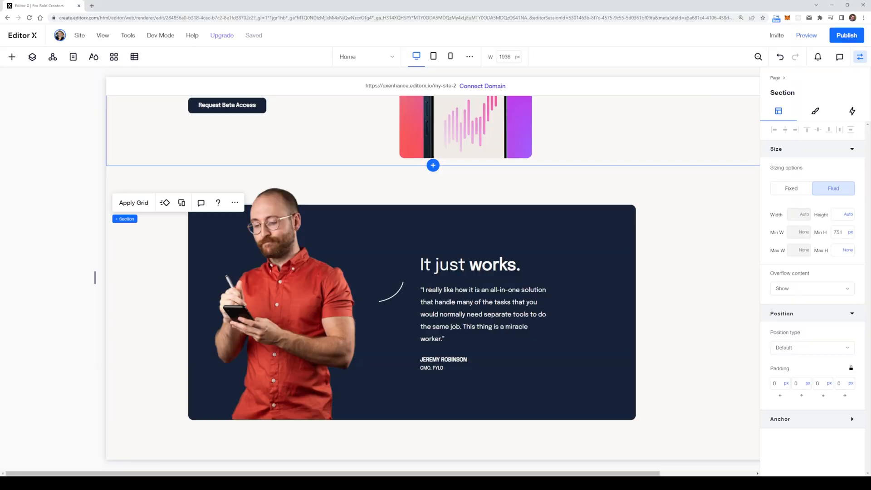
scroll(173, 358, up, 4)
scroll(194, 361, up, 2)
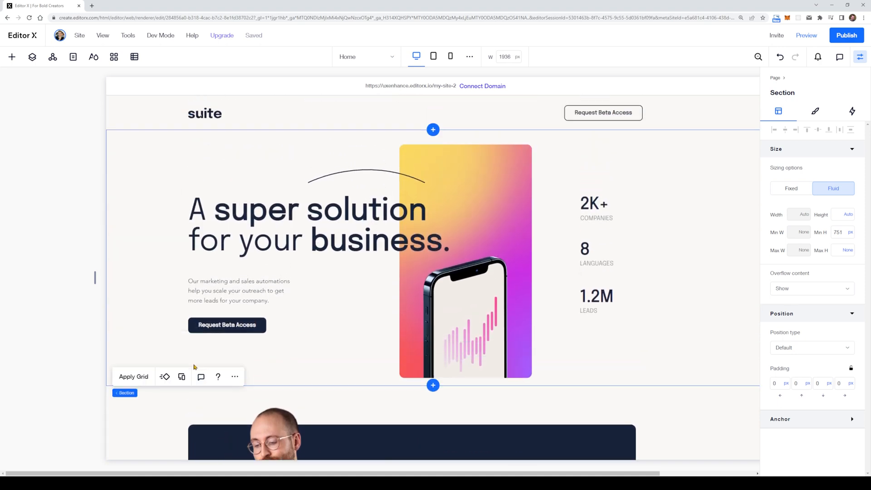
click(861, 58)
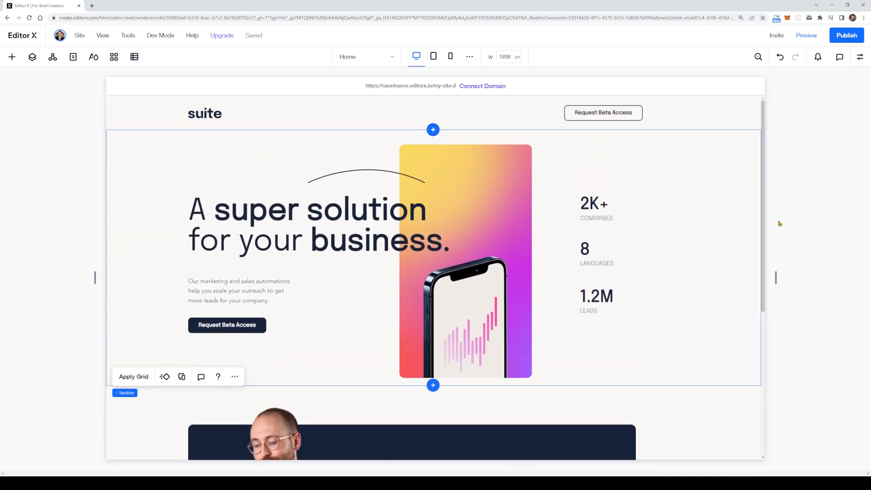
scroll(748, 231, down, 2)
scroll(737, 245, up, 2)
scroll(738, 236, down, 4)
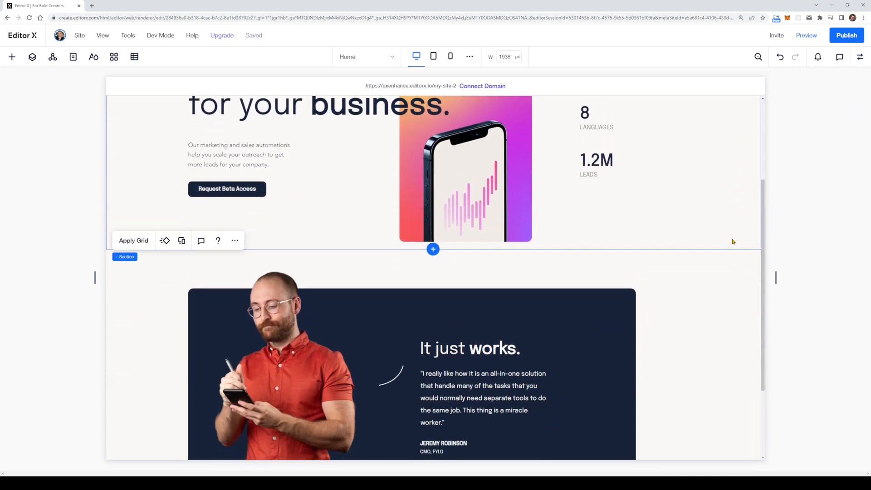
scroll(731, 241, down, 2)
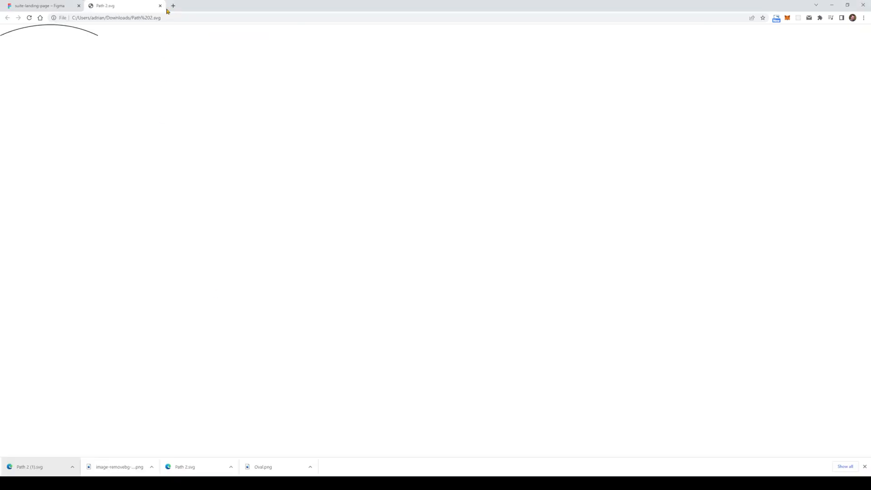
Step: Close the SVG preview and compare the Figma footer group with the default footer text on the Editor X page
click(160, 6)
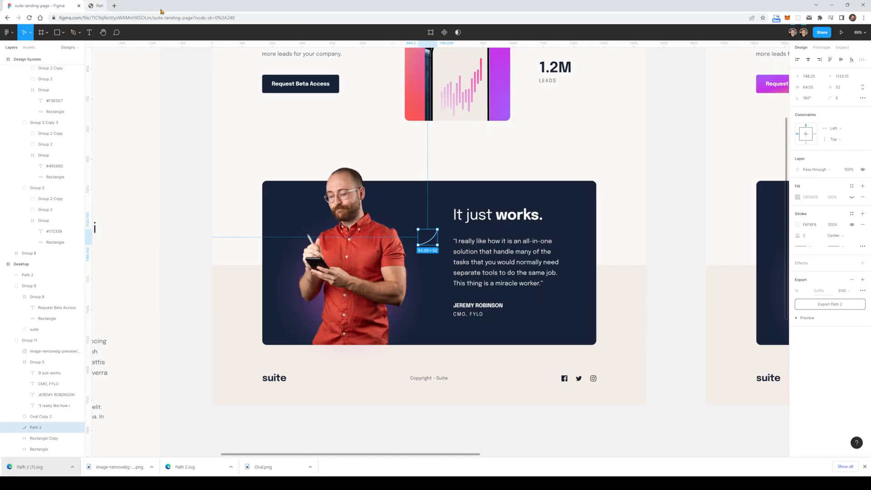
click(540, 438)
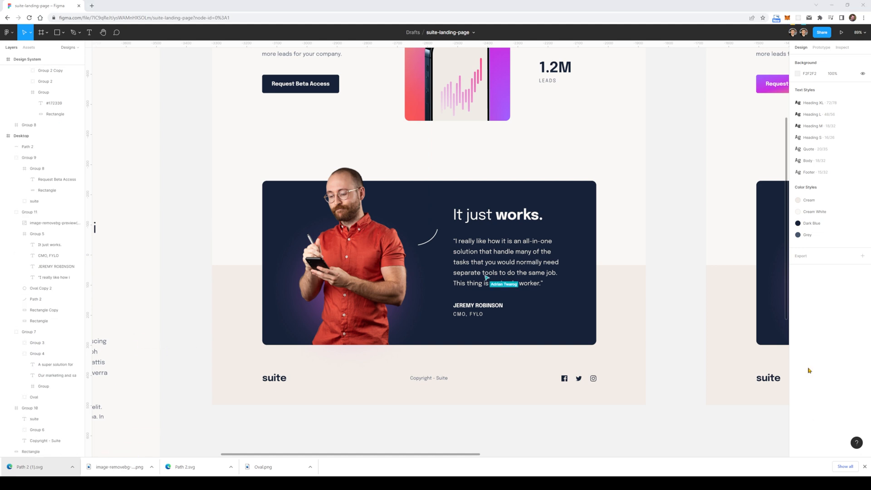
click(283, 379)
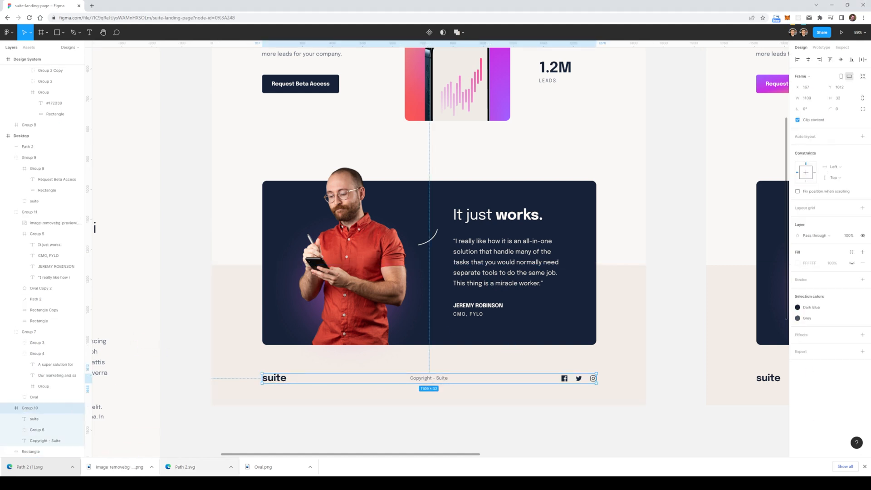
key(alt+Tab)
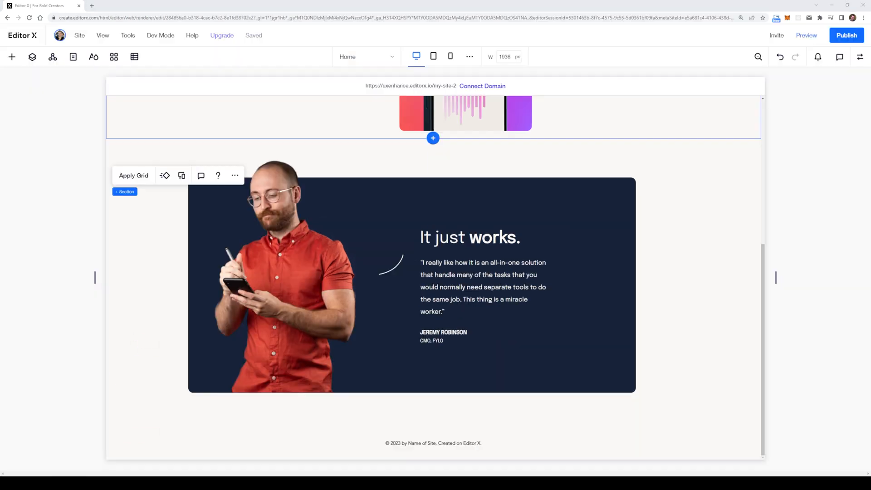
click(427, 443)
key(alt+Tab)
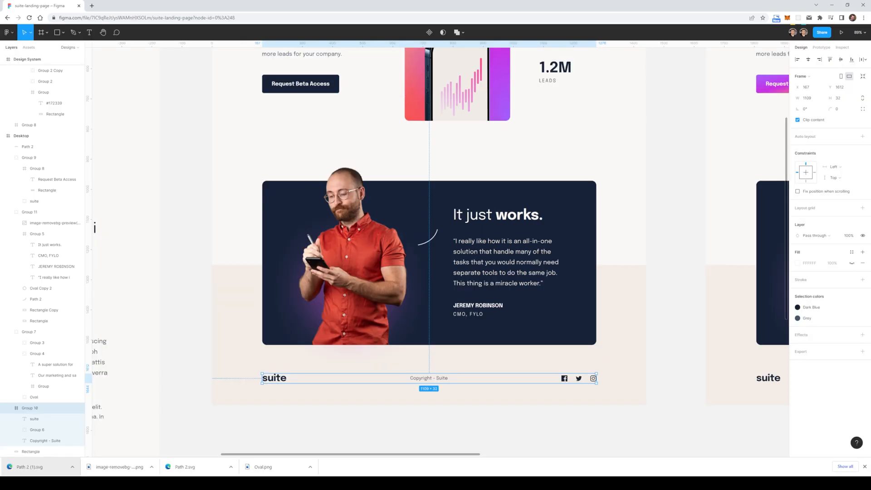
Step: In Editor X, copy the suite logo from the header into the footer and align it with the testimonial card's left edge
key(alt+Tab)
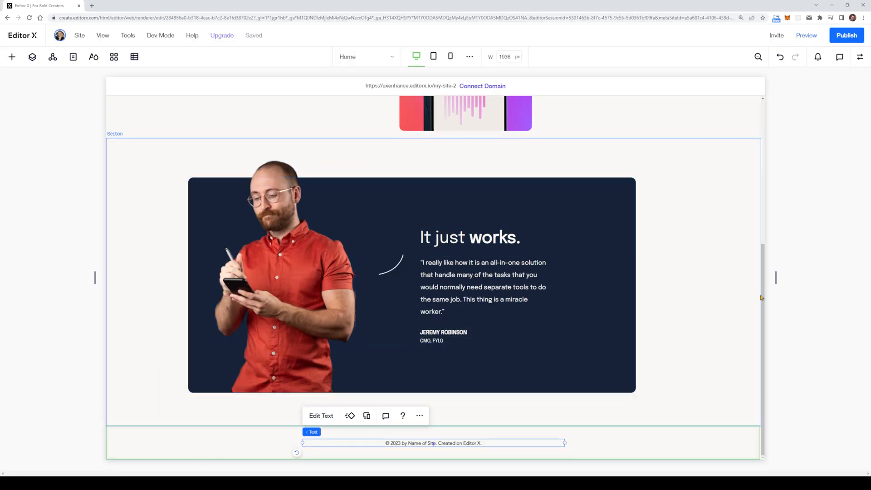
scroll(496, 271, up, 5)
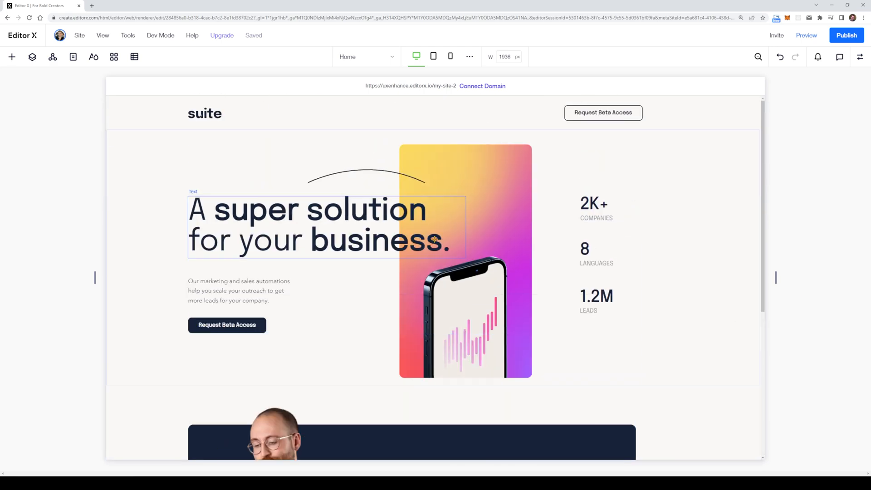
click(205, 111)
scroll(271, 179, down, 5)
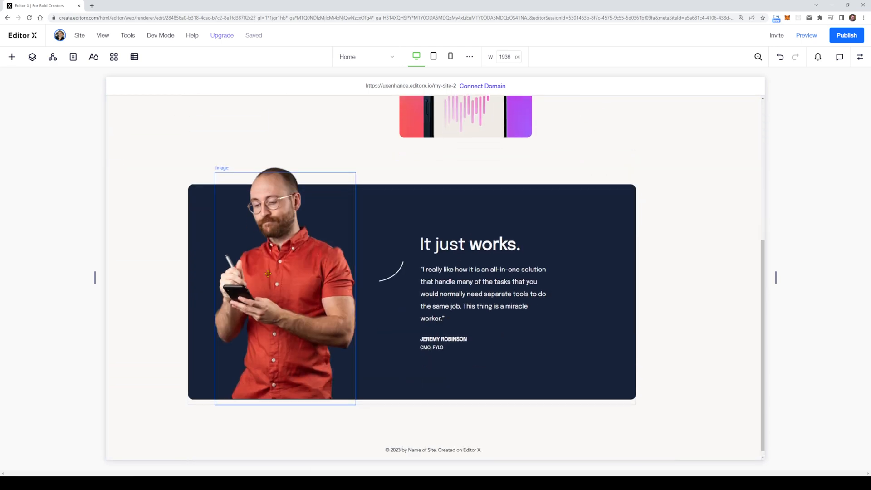
click(259, 445)
key(Escape)
key(ctrl+v)
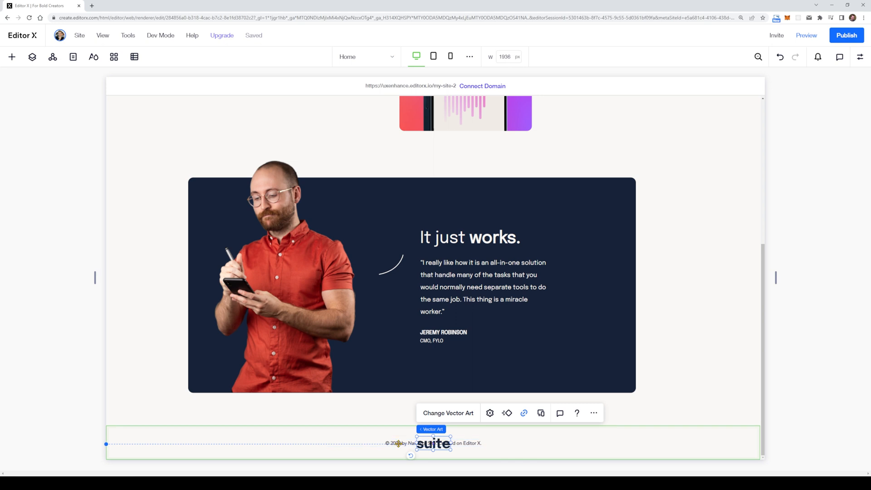
drag(398, 443, 220, 434)
Step: Check the footer icons in Figma and add a social bar to the Editor X footer, aligned with the testimonial card's right edge
click(245, 483)
click(240, 483)
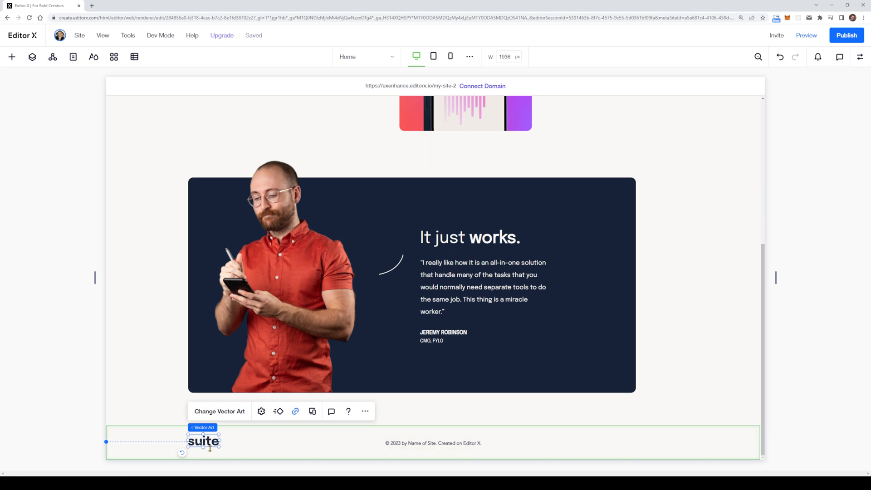
click(242, 482)
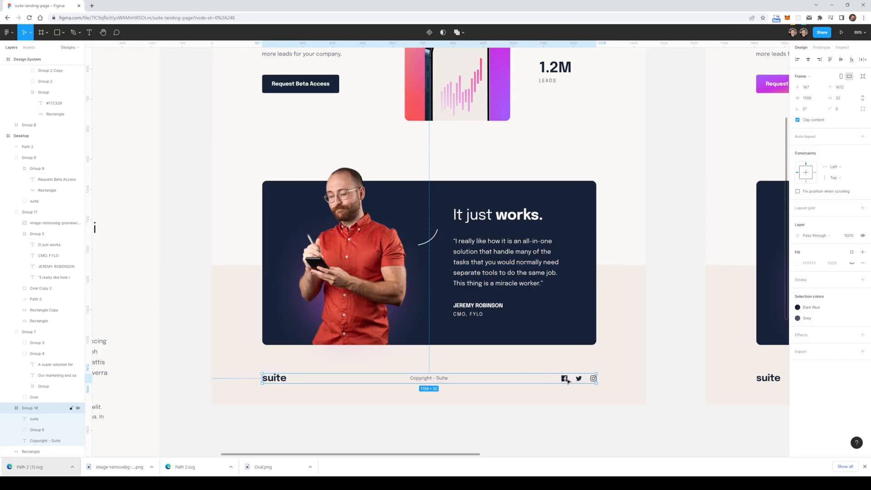
click(243, 483)
click(518, 404)
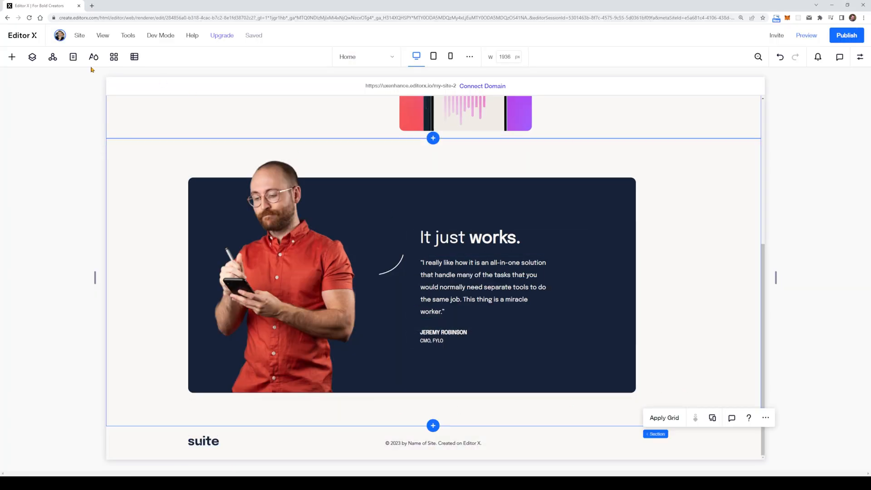
click(12, 58)
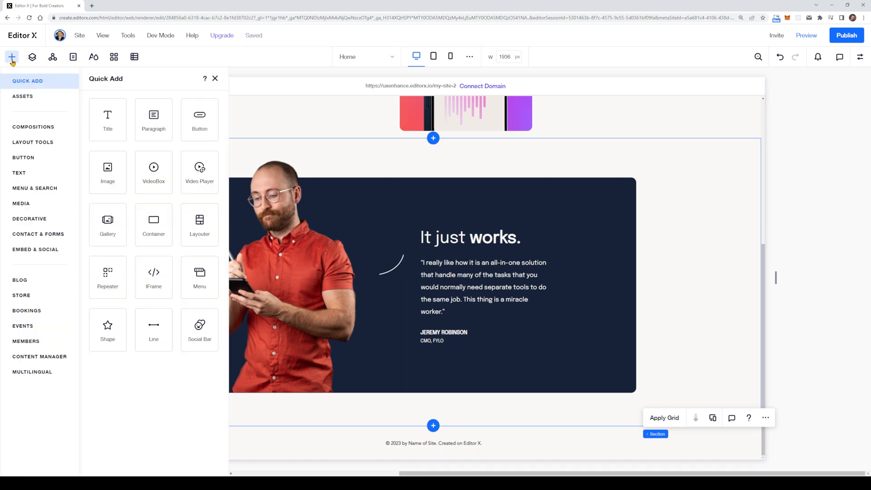
click(202, 332)
drag(439, 282, 600, 441)
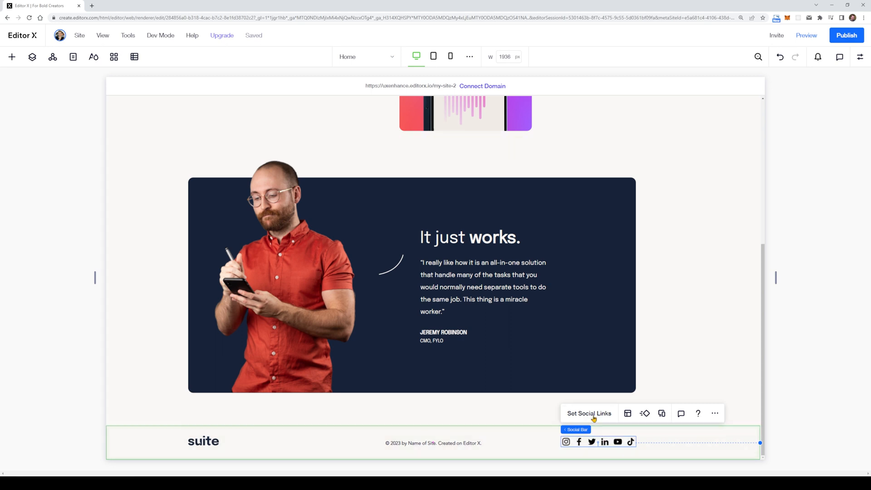
Step: Remove the TikTok, YouTube and LinkedIn icons from the social bar and move Instagram after Twitter
click(589, 413)
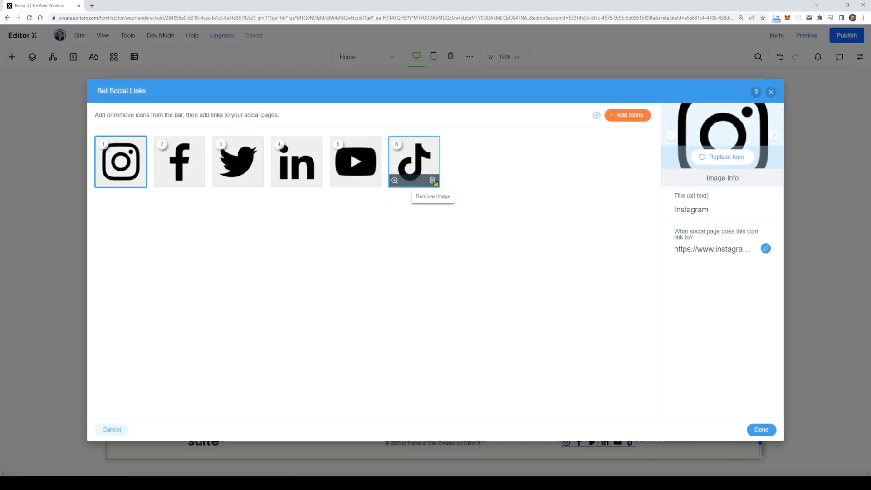
click(433, 181)
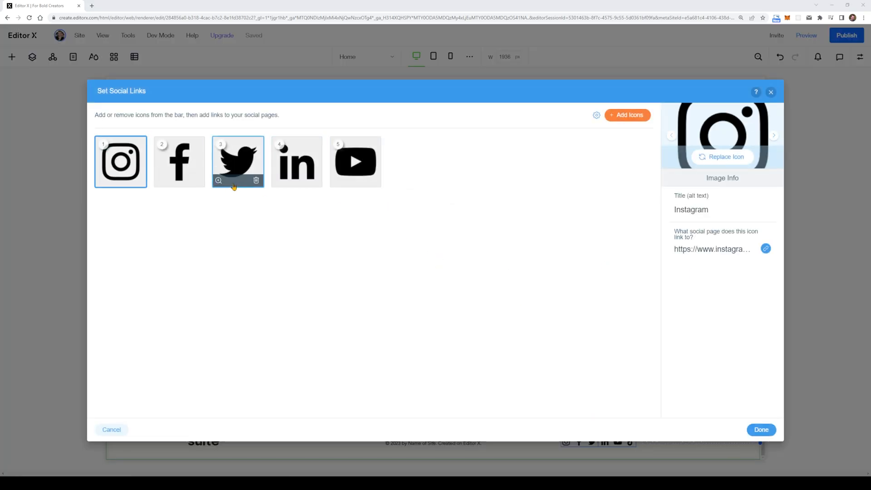
drag(132, 172, 367, 173)
click(315, 181)
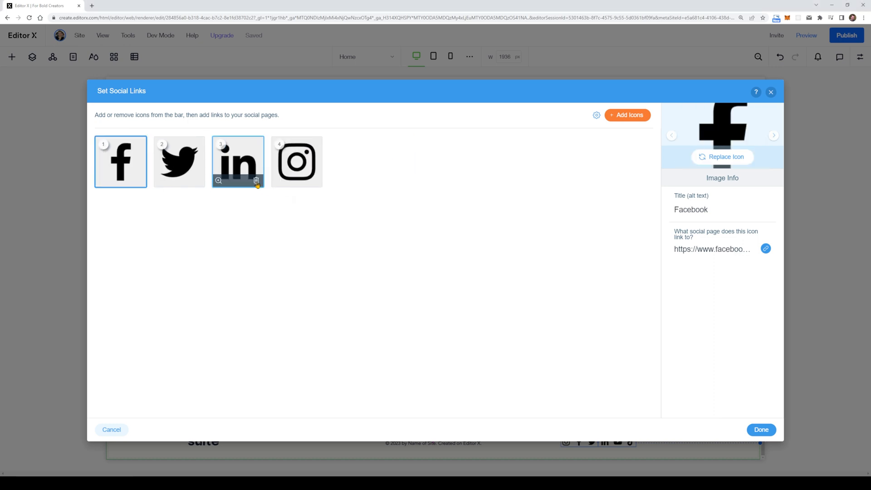
click(256, 181)
click(760, 430)
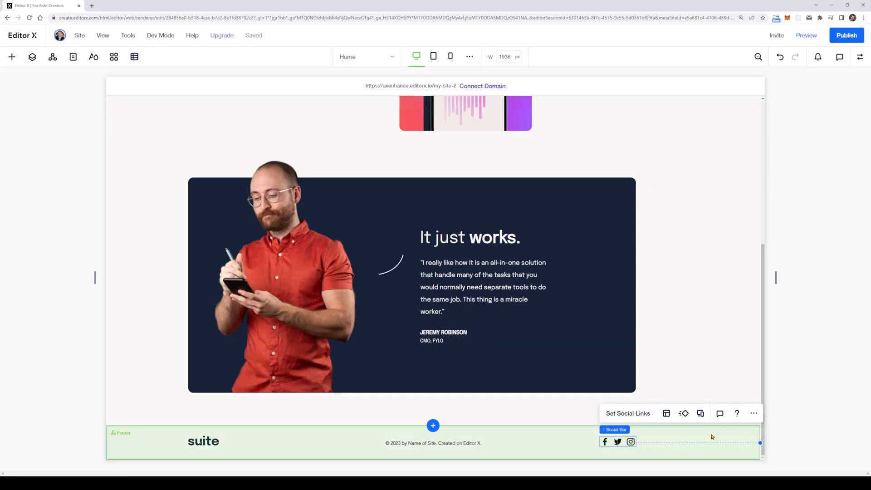
click(517, 470)
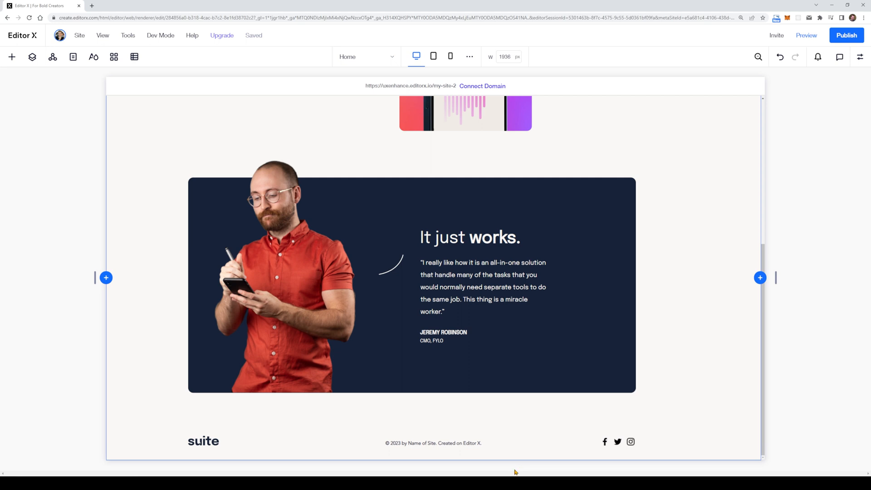
Step: Recolour the footer's copyright text grey
click(446, 441)
click(320, 414)
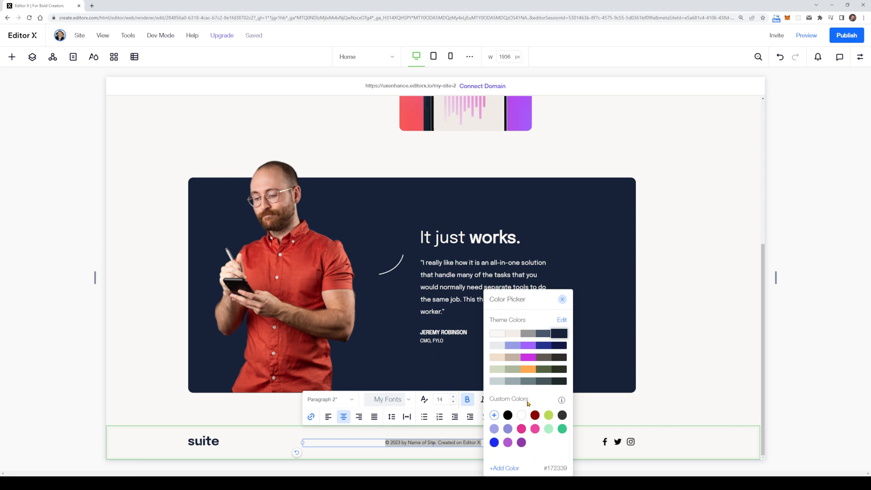
click(562, 299)
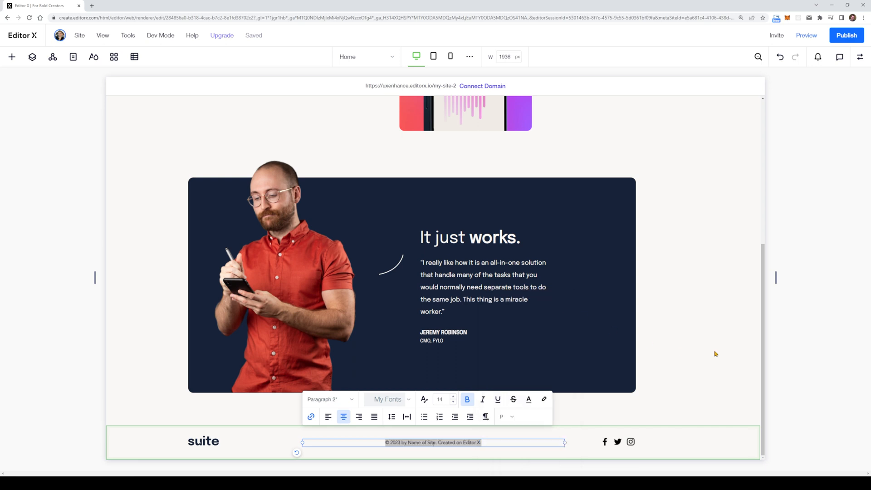
click(715, 353)
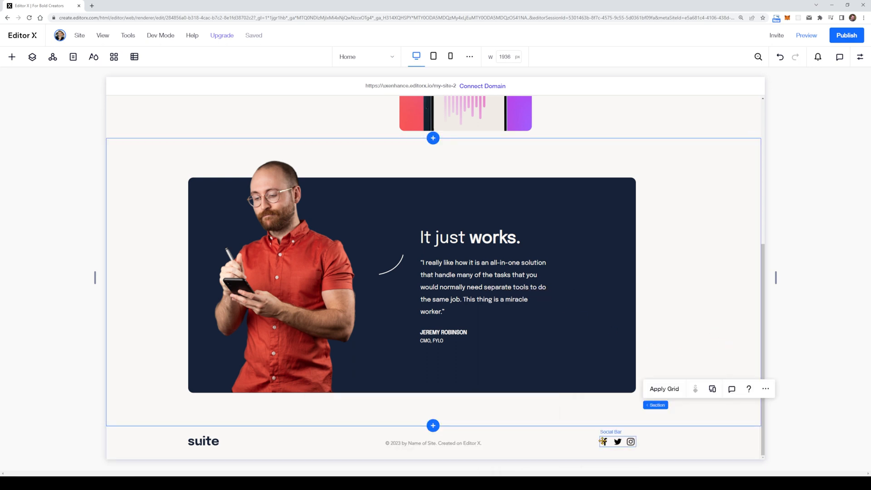
Step: Compare the Editor X footer, testimonial and hero sections with the Figma design
key(alt+Tab)
key(alt+Tab)
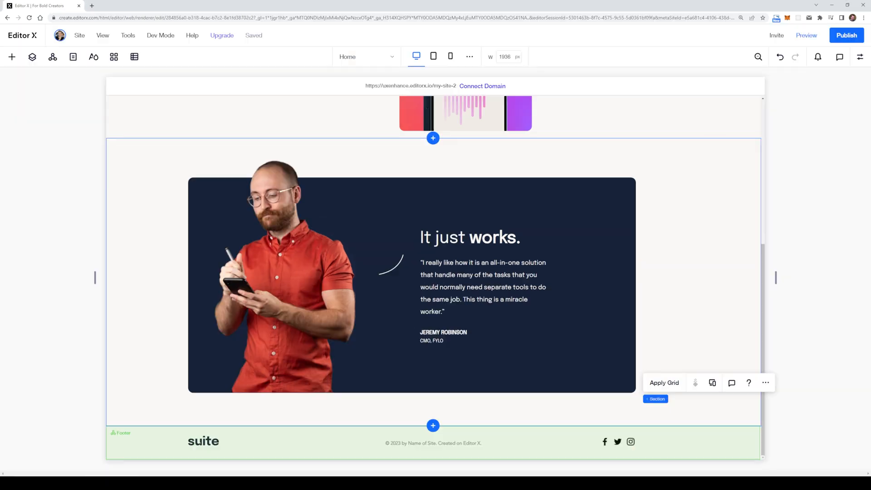
key(alt+Tab)
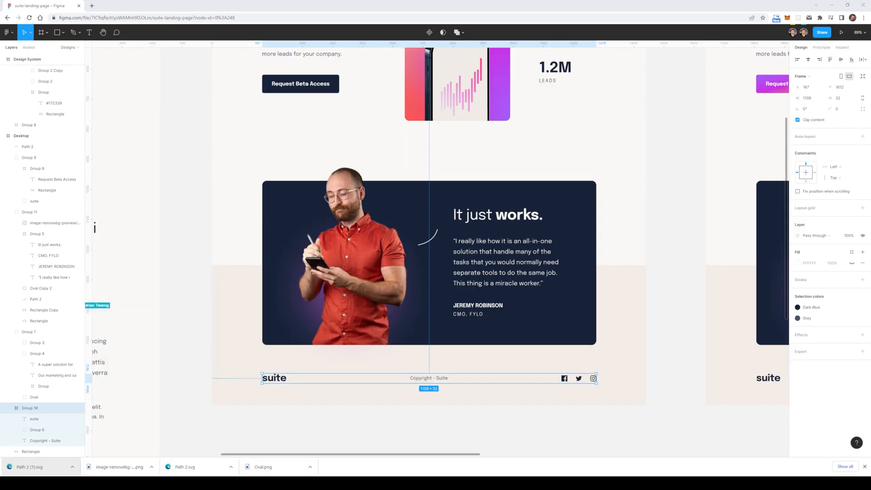
key(alt+Tab)
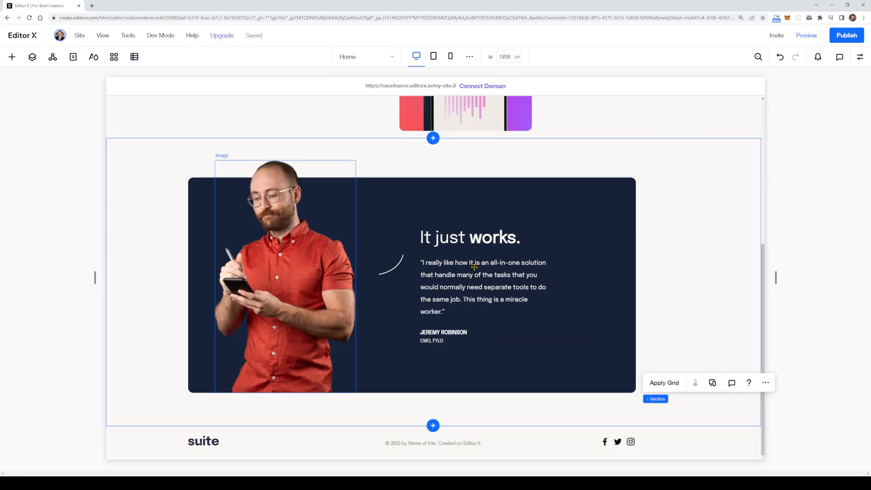
scroll(694, 271, up, 3)
scroll(689, 291, up, 4)
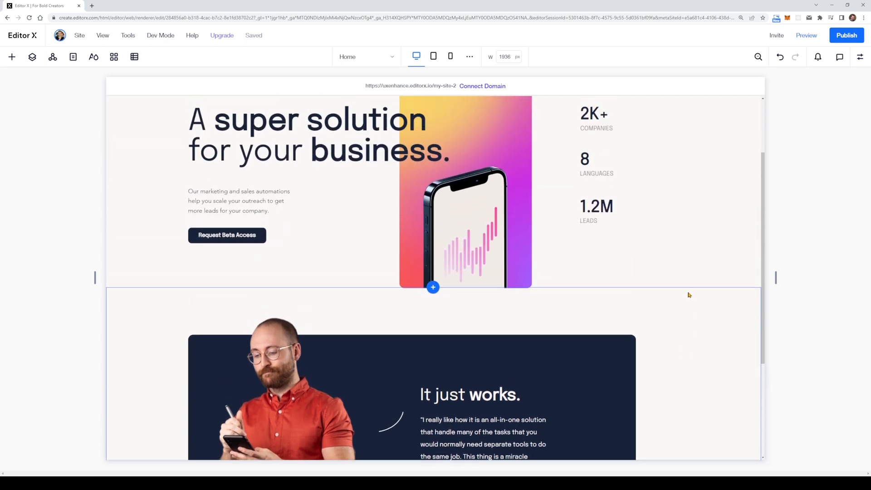
drag(764, 130, 742, 291)
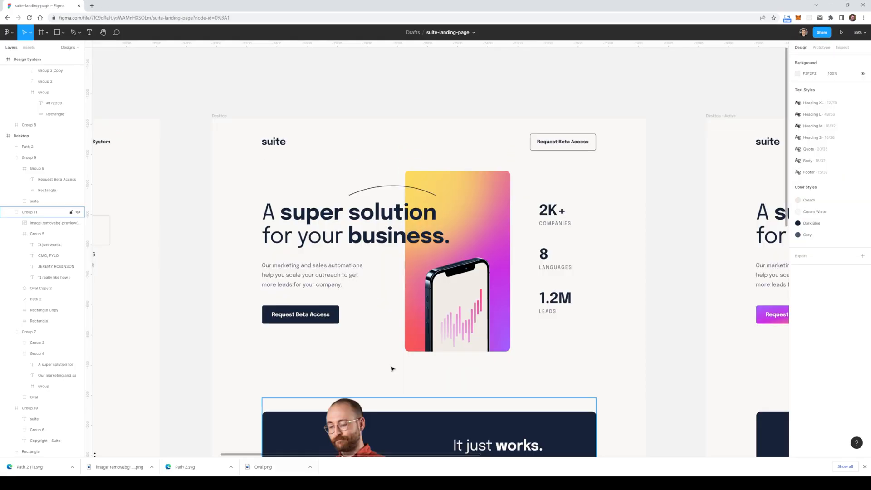
Step: Inspect the size and colour style of the cream rectangle behind the testimonial card and footer in Figma
drag(786, 109, 772, 196)
click(608, 346)
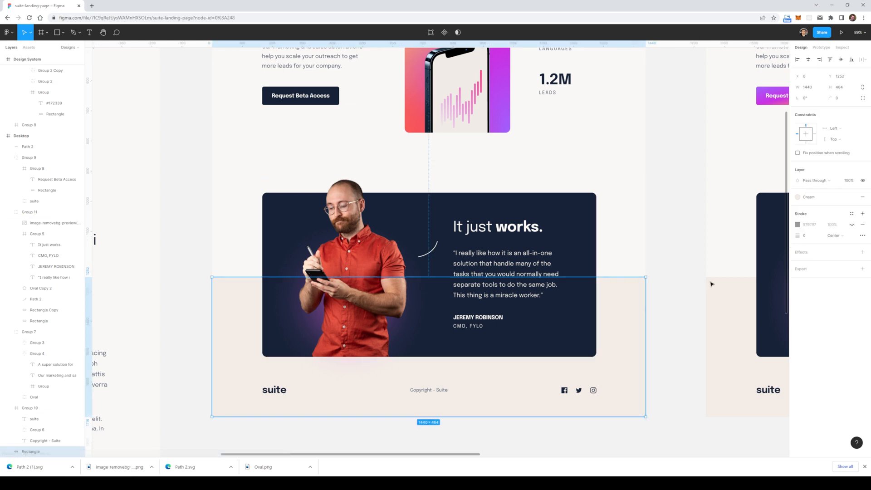
click(808, 196)
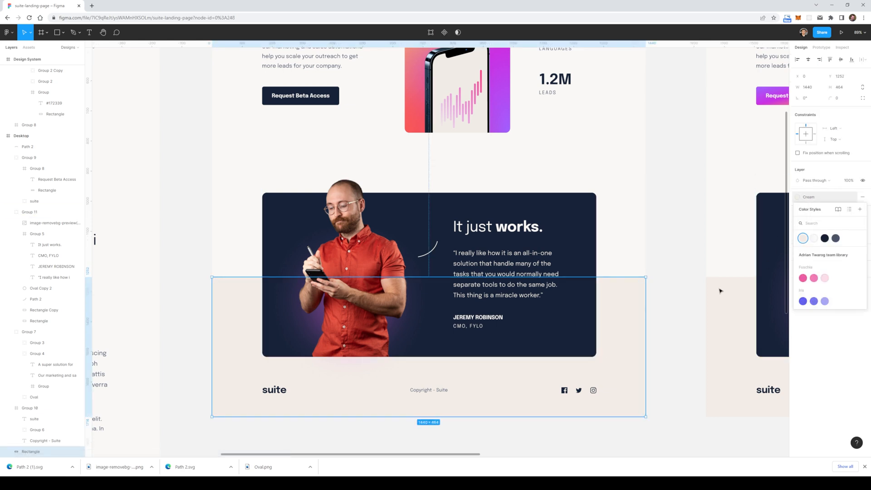
click(687, 245)
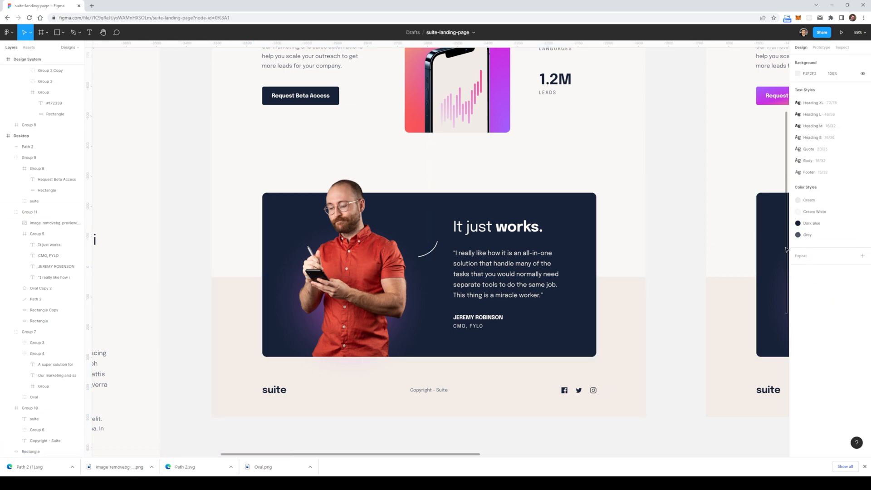
Step: Move the man's photo aside in the Figma testimonial card to examine the blurred purple oval behind it, and undo the move
mouse_move(786, 249)
mouse_down()
mouse_move(788, 173)
mouse_move(789, 232)
mouse_up()
click(314, 375)
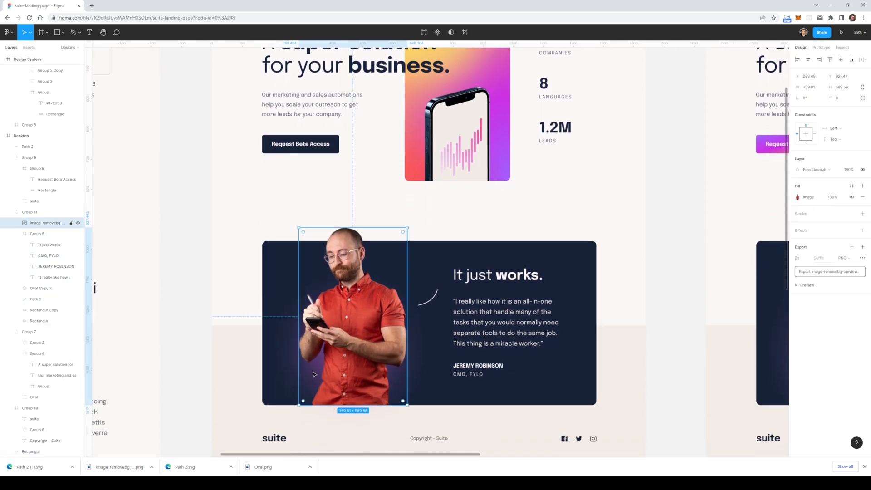
drag(314, 374, 459, 374)
click(348, 356)
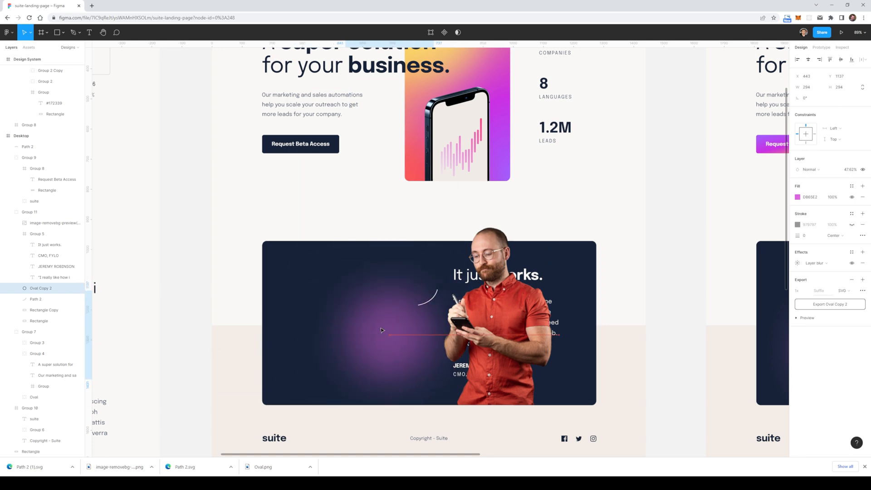
key(ctrl+z)
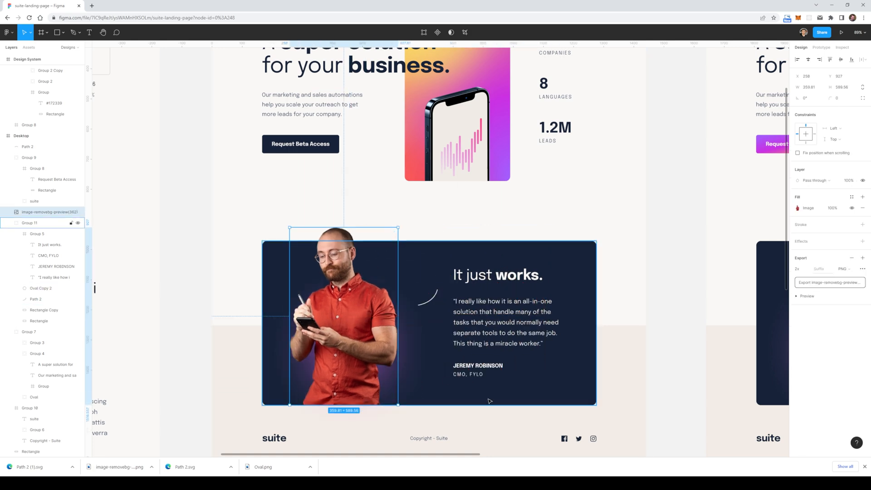
click(678, 351)
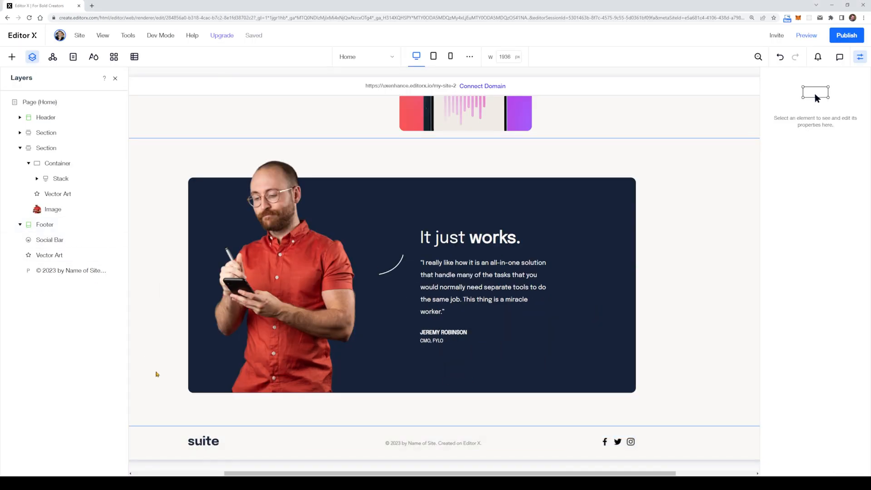
Step: In Editor X, add a container to the testimonial section, widen it across the page and place it over the card's lower part
click(13, 56)
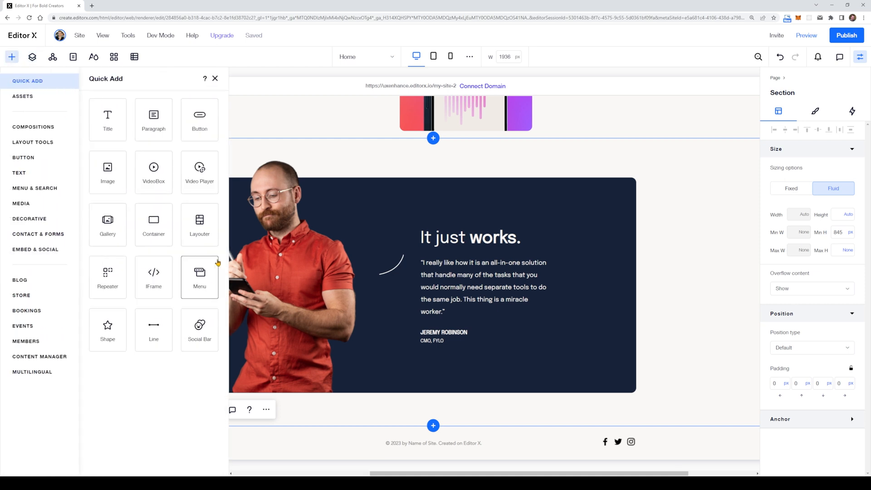
click(153, 224)
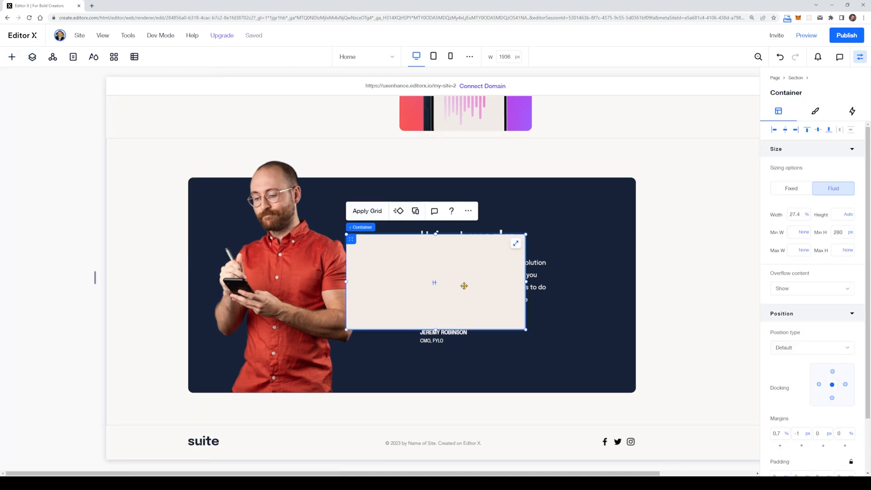
drag(463, 286, 760, 368)
drag(213, 376, 212, 357)
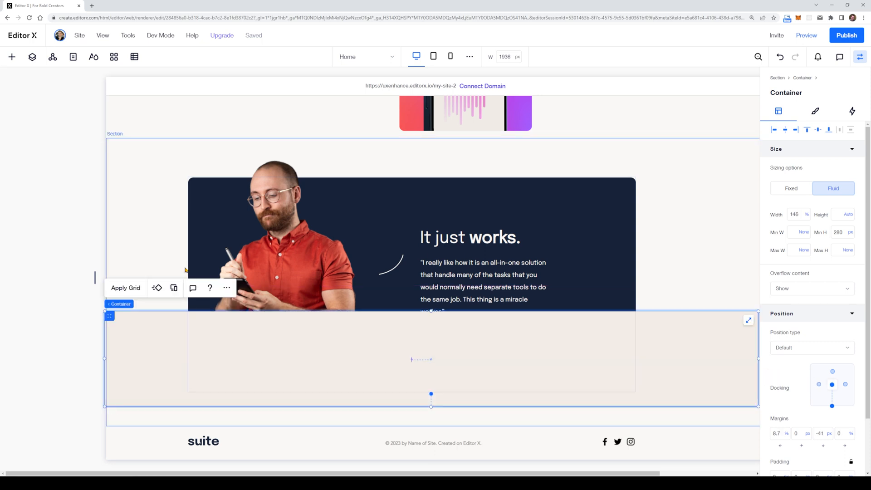
Step: Arrange the cream container behind the testimonial card, docked to the section's bottom and right with a width of 99.9%
right_click(162, 353)
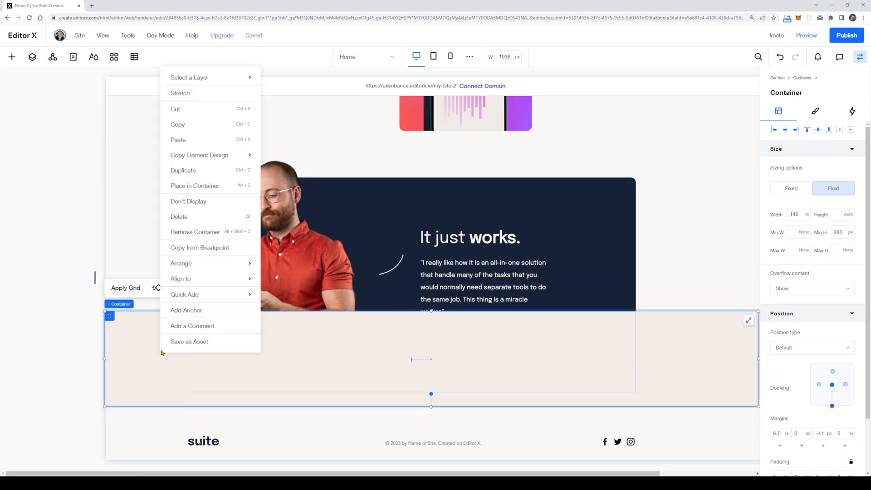
mouse_move(235, 266)
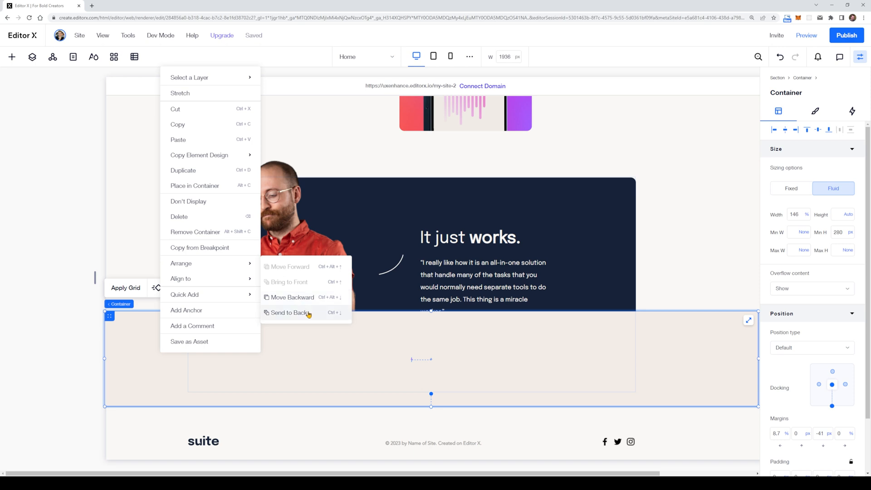
click(335, 301)
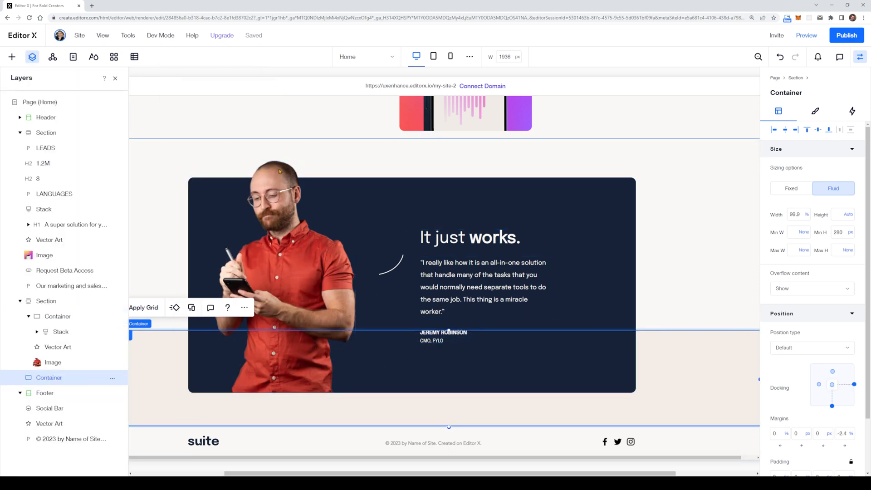
Step: Extend the cream container upward to a minimum height of 435 px, with a right margin of 0% and a width of 100%
click(254, 483)
key(alt+Tab)
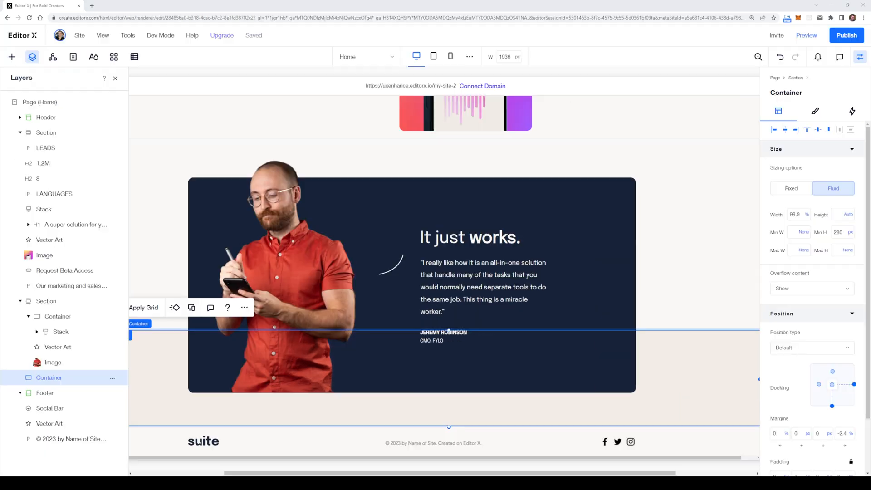
drag(448, 331, 463, 276)
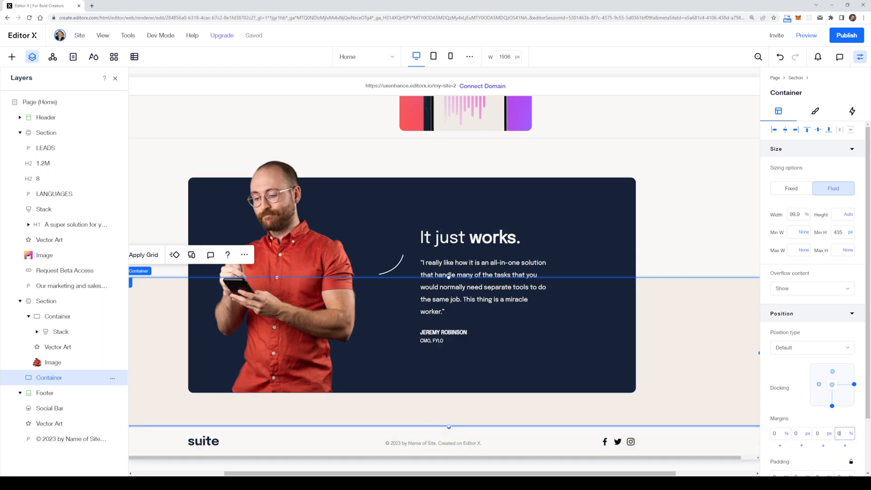
key(Return)
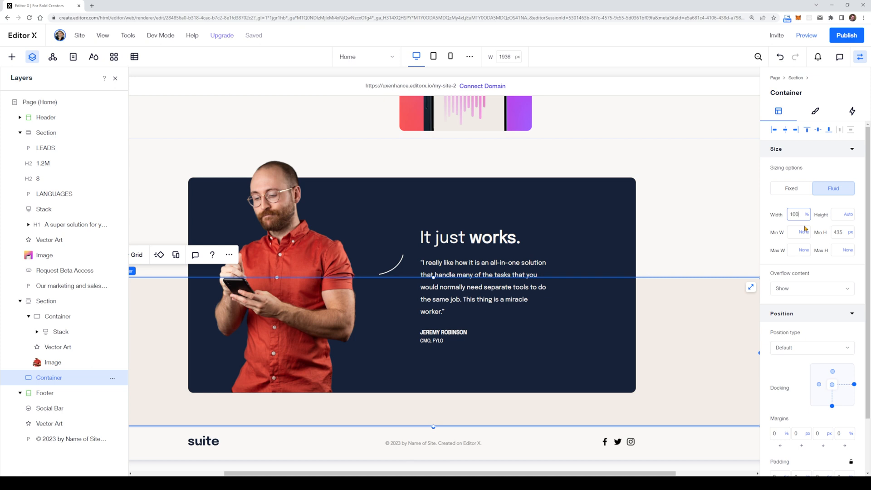
click(749, 209)
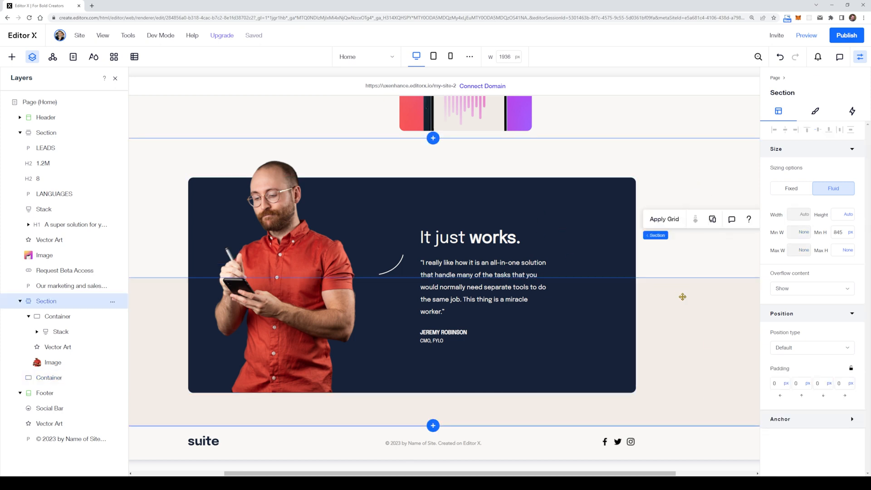
click(618, 361)
Step: Fill the footer background with the cream theme colour #F3EDE7
click(157, 440)
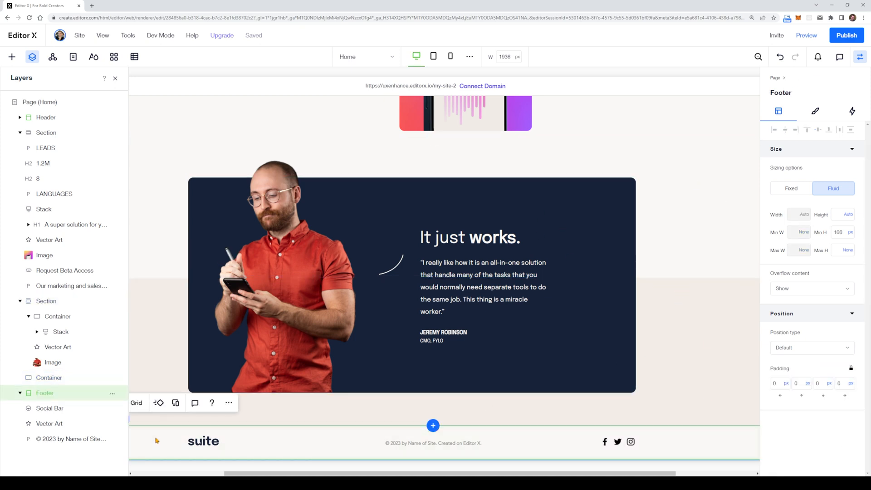
click(815, 112)
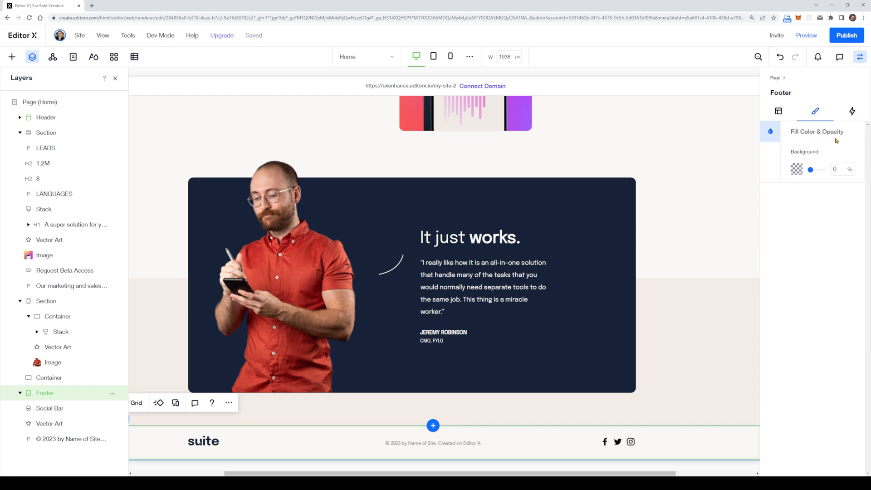
click(796, 170)
click(814, 212)
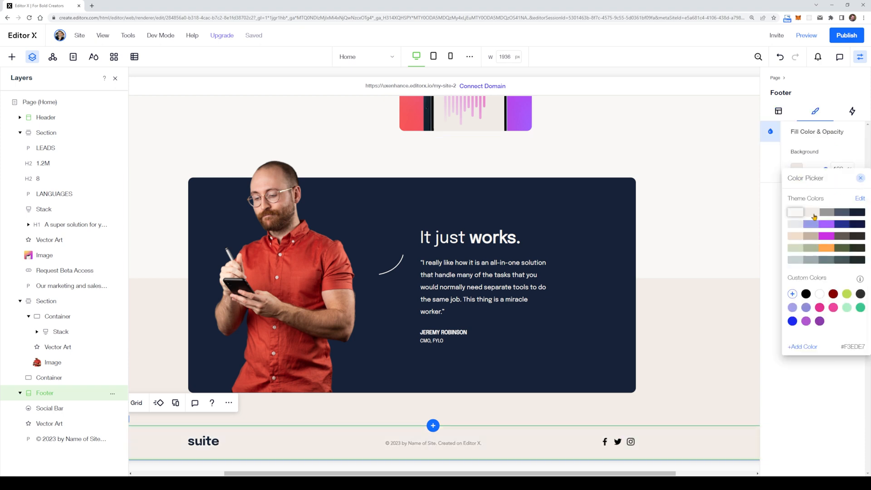
click(860, 179)
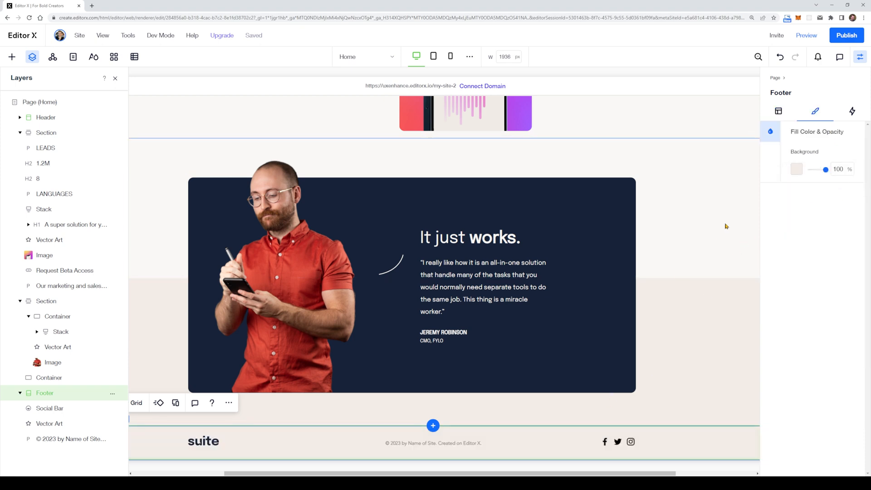
click(714, 254)
Step: In Figma, move the man's photo aside and export the blurred purple oval behind it as an SVG
click(188, 192)
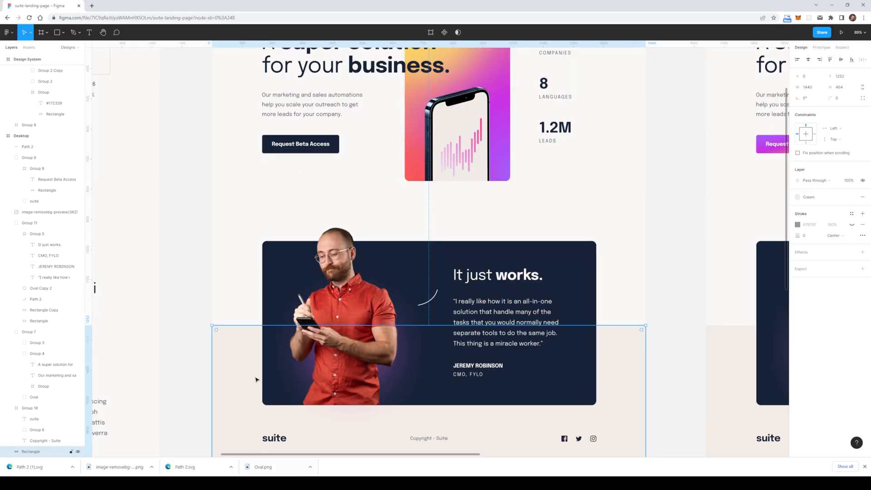
click(331, 318)
drag(331, 317, 494, 318)
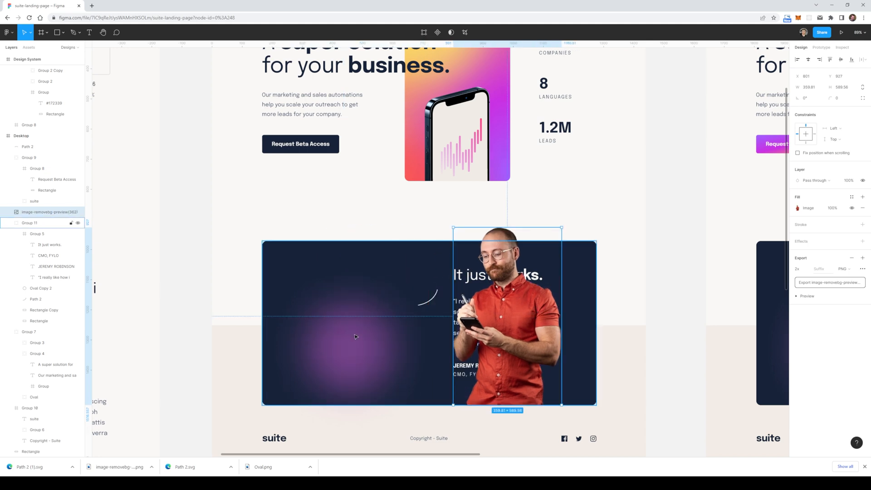
click(345, 346)
double_click(347, 346)
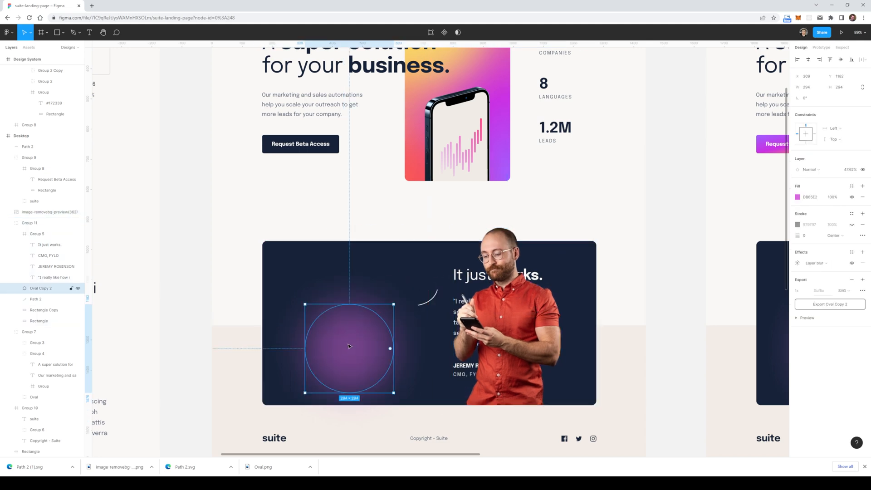
click(844, 304)
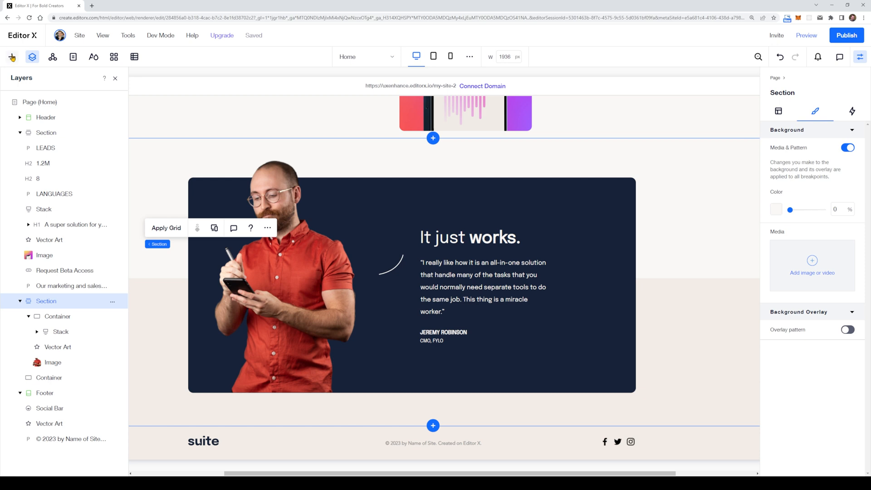
click(12, 57)
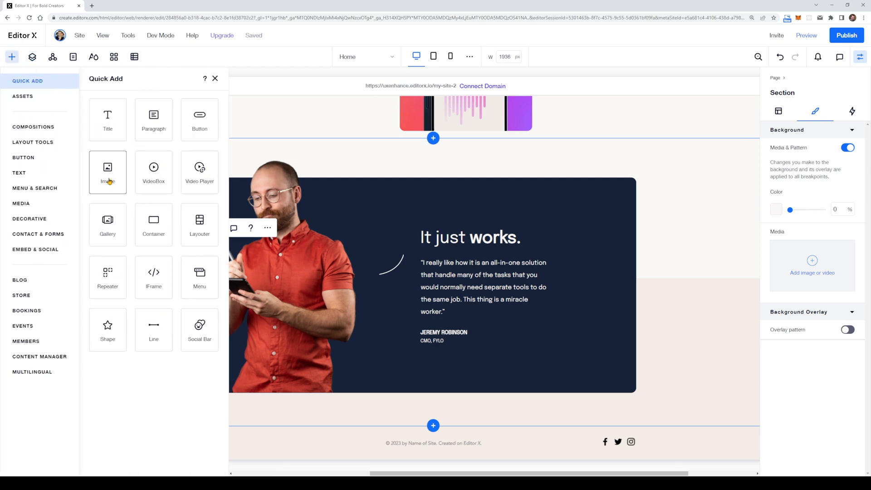
drag(109, 181, 118, 182)
drag(331, 217, 481, 284)
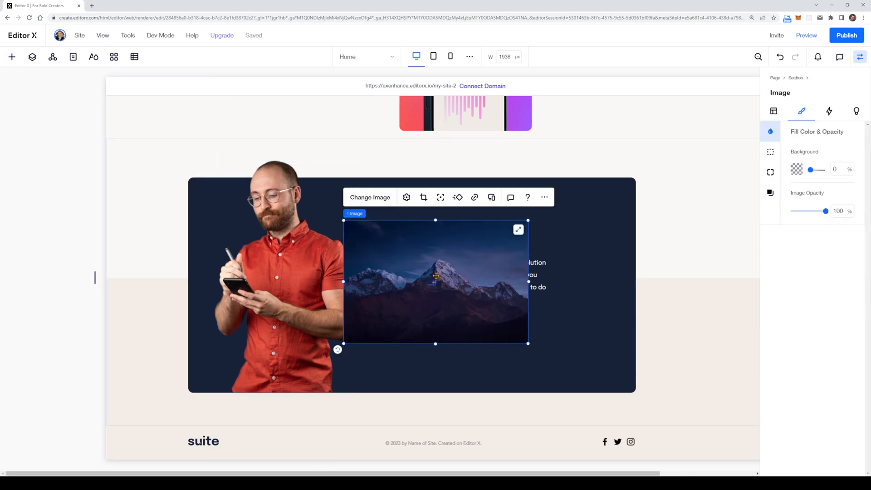
Step: Add a shape to the testimonial card, replace its artwork with the uploaded Oval Copy 2.svg, and delete the placeholder mountain image
click(12, 57)
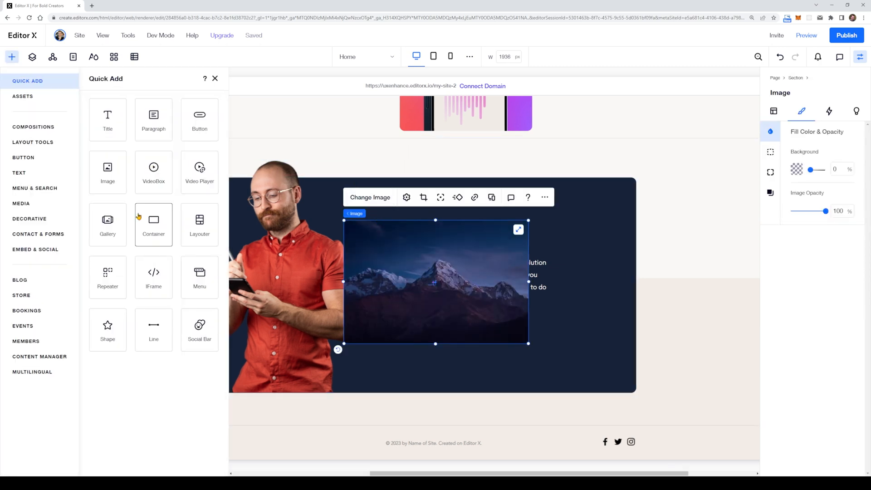
drag(114, 347, 404, 225)
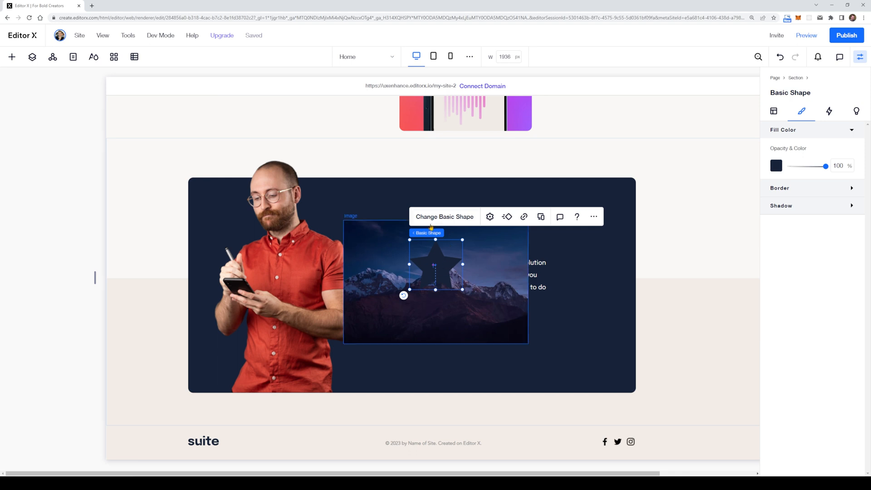
click(445, 216)
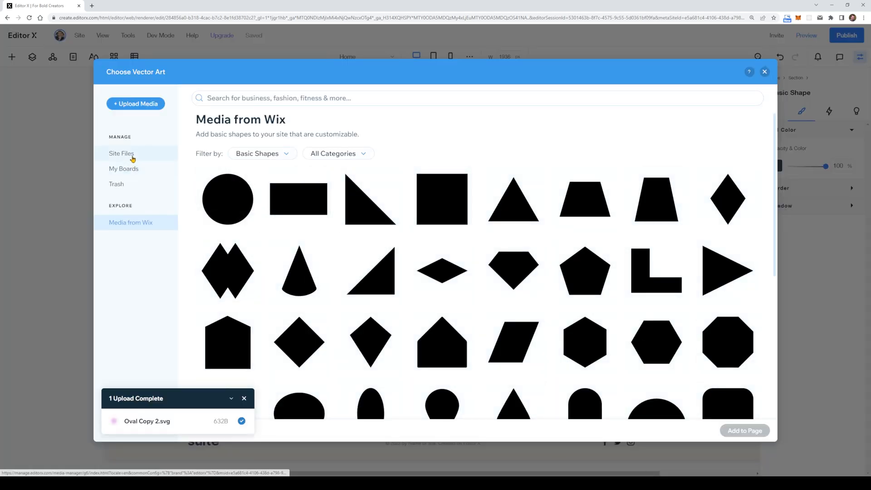
click(135, 171)
click(130, 155)
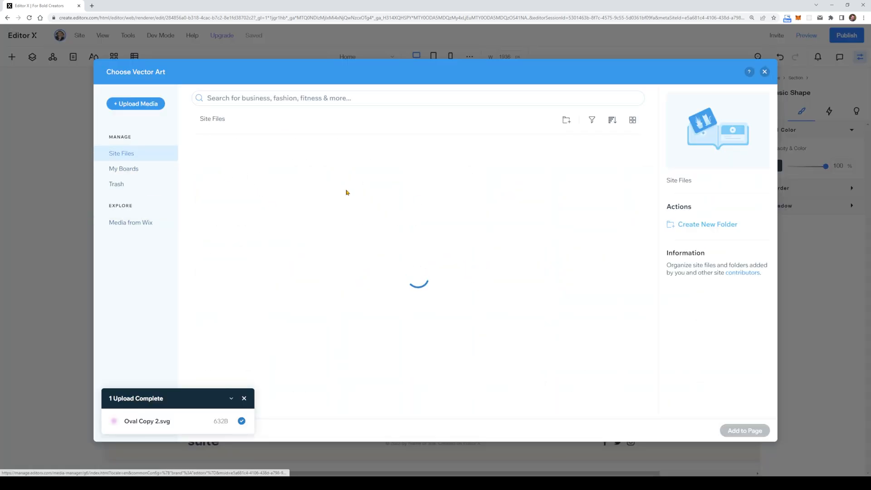
click(229, 179)
click(744, 429)
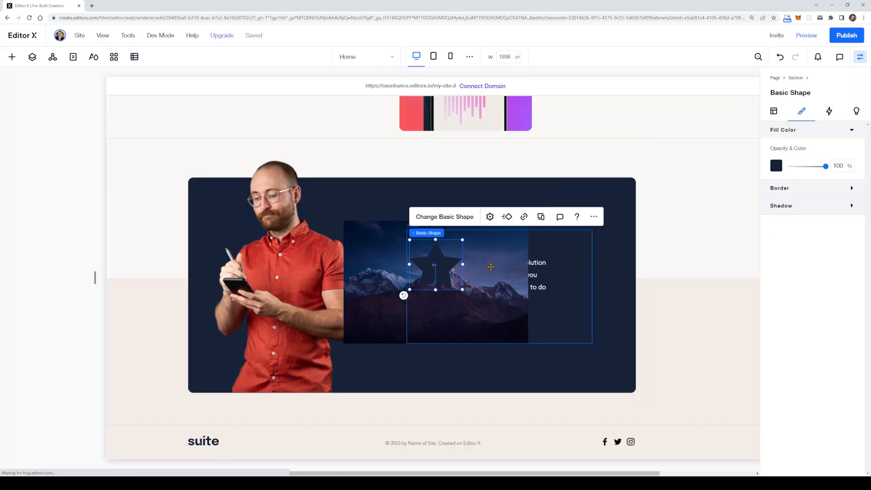
click(492, 270)
key(Delete)
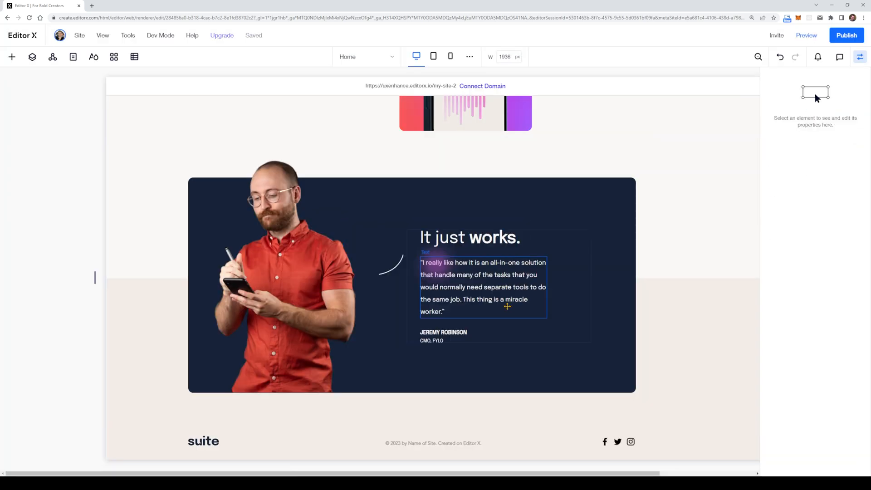
Step: Enlarge the purple oval and position it over the man's body at the lower edge of the testimonial card
click(430, 263)
drag(462, 263, 399, 397)
drag(294, 325, 269, 319)
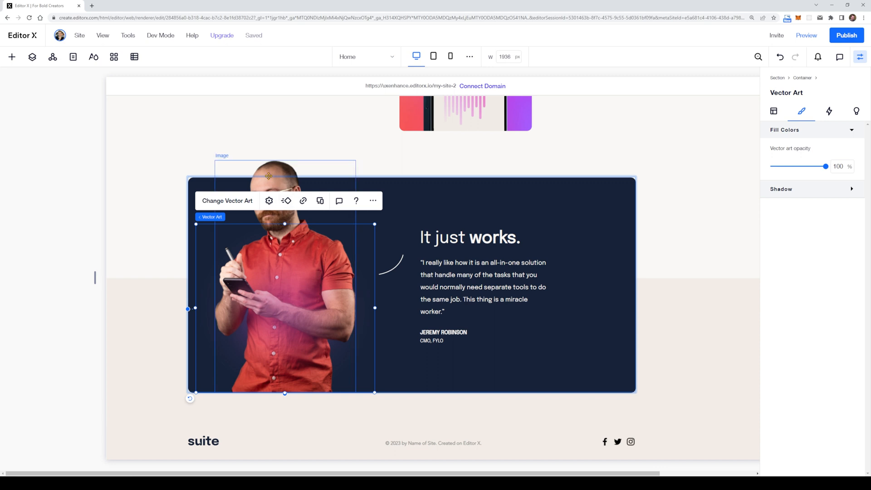
Step: Bring the man's photo to the front so that the purple oval glows behind it
click(284, 194)
right_click(290, 185)
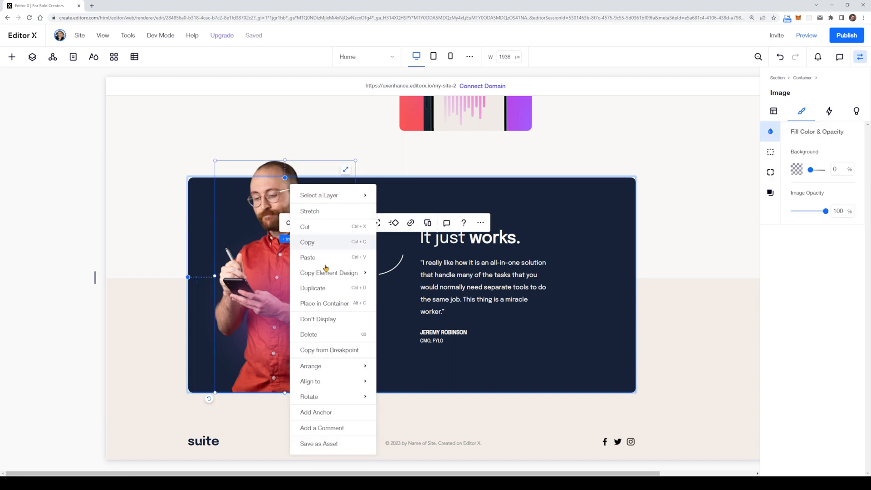
mouse_move(354, 366)
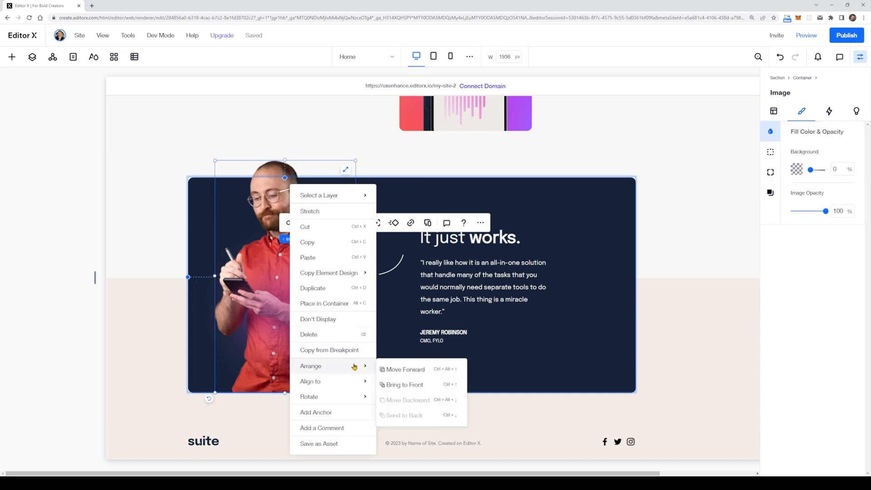
click(438, 372)
right_click(282, 196)
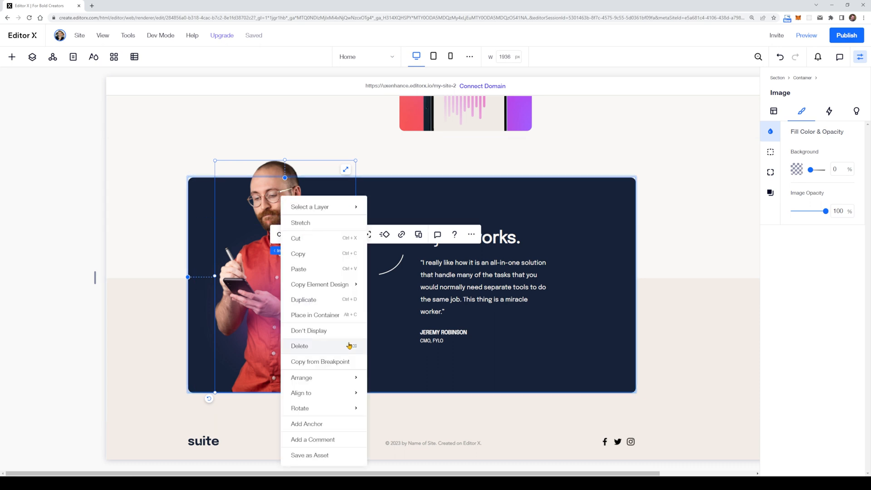
mouse_move(350, 388)
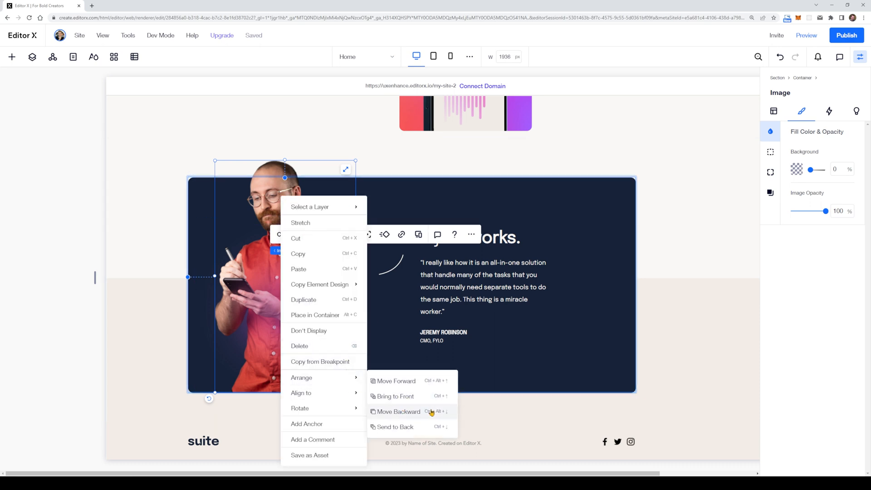
click(431, 395)
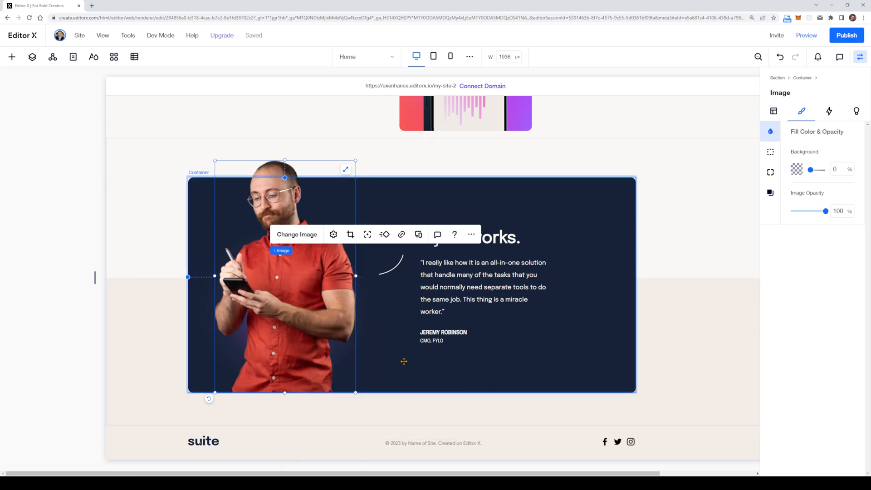
click(651, 215)
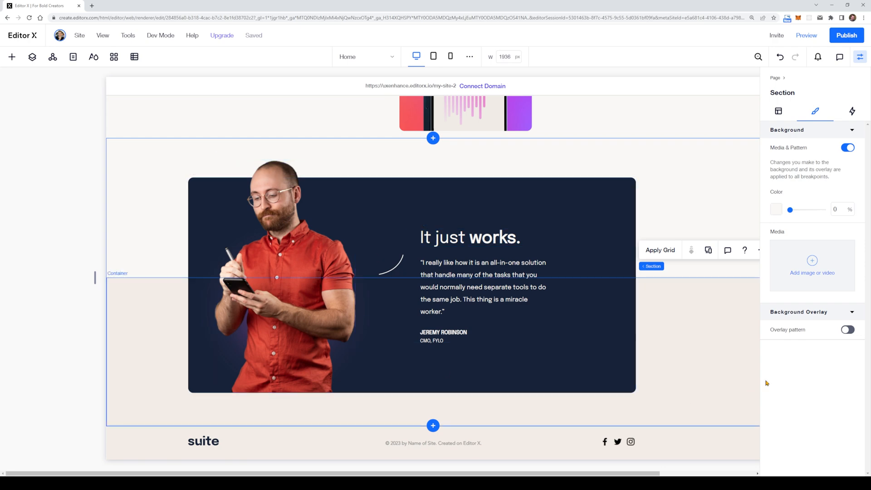
scroll(696, 301, up, 3)
scroll(696, 301, down, 3)
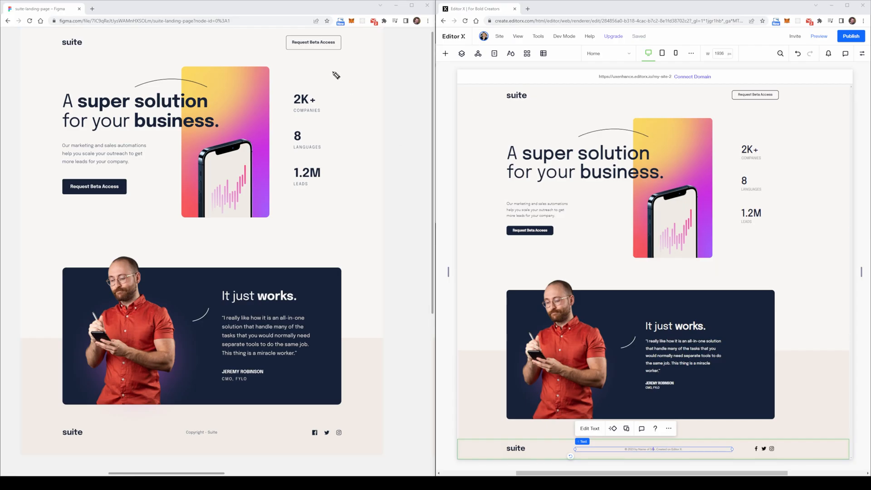
mouse_move(349, 58)
mouse_down()
mouse_move(277, 45)
mouse_move(41, 78)
mouse_move(34, 419)
mouse_move(397, 424)
mouse_move(372, 102)
mouse_up()
mouse_move(387, 231)
mouse_down()
mouse_move(460, 229)
mouse_move(435, 255)
mouse_up()
mouse_move(479, 85)
mouse_down()
mouse_move(490, 410)
mouse_move(792, 442)
mouse_move(832, 109)
mouse_move(475, 74)
mouse_up()
key(ctrl+shift+7)
drag(353, 43, 414, 78)
mouse_move(395, 25)
mouse_down()
mouse_move(195, 25)
mouse_move(360, 64)
mouse_move(417, 121)
mouse_up()
key(ctrl+shift+7)
drag(520, 72, 517, 74)
mouse_move(747, 83)
mouse_down()
mouse_move(817, 117)
mouse_move(648, 68)
mouse_up()
key(ctrl+shift+7)
mouse_move(366, 68)
mouse_down()
mouse_move(285, 69)
mouse_move(40, 183)
mouse_move(362, 158)
mouse_move(361, 45)
mouse_up()
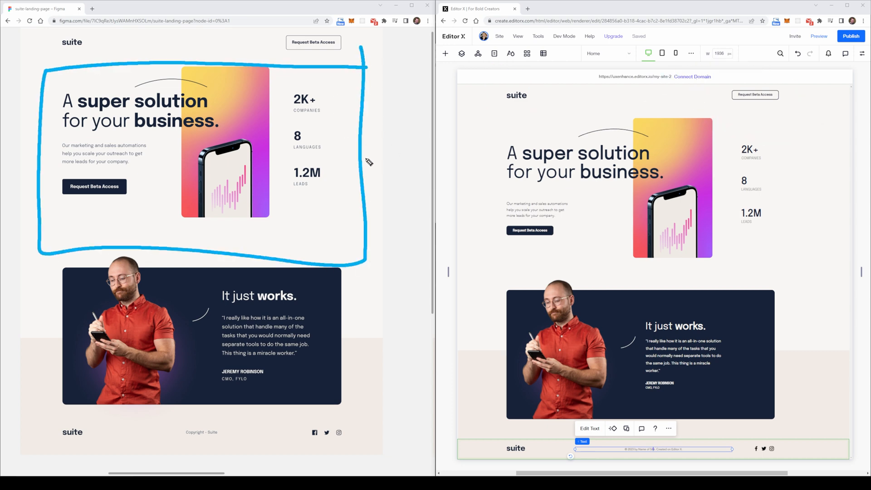
key(ctrl+shift+7)
drag(173, 88, 236, 43)
drag(159, 59, 188, 82)
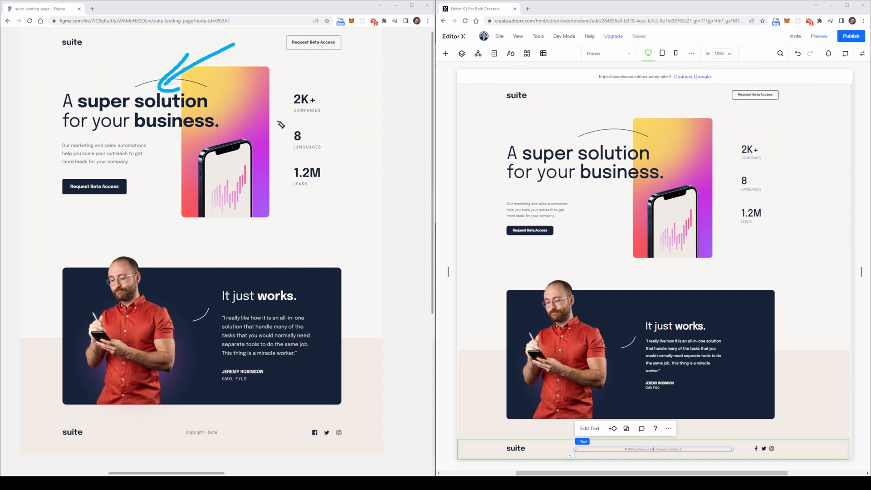
key(ctrl+shift+7)
key(ctrl+shift+7)
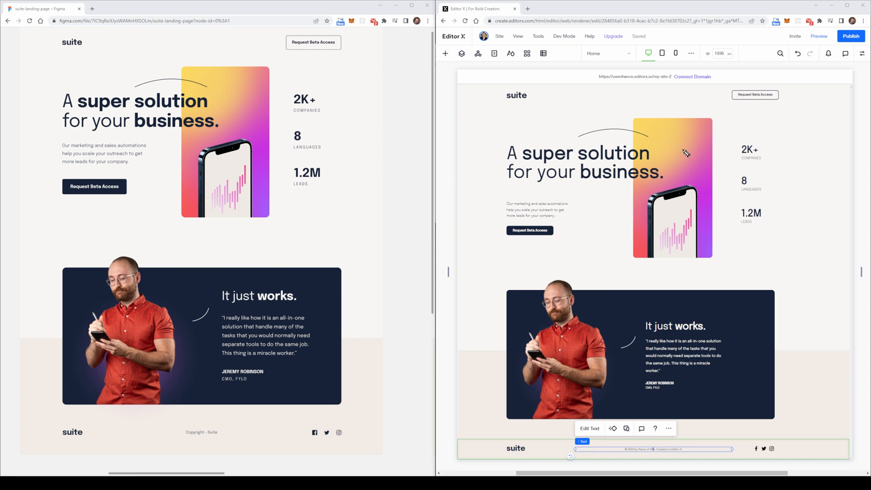
mouse_move(704, 112)
mouse_down()
mouse_move(733, 240)
mouse_move(702, 111)
mouse_up()
key(ctrl+shift+7)
Step: Move the hero paragraph and its Request Beta Access button slightly up, closer to the headline, to match the Figma spacing
click(537, 204)
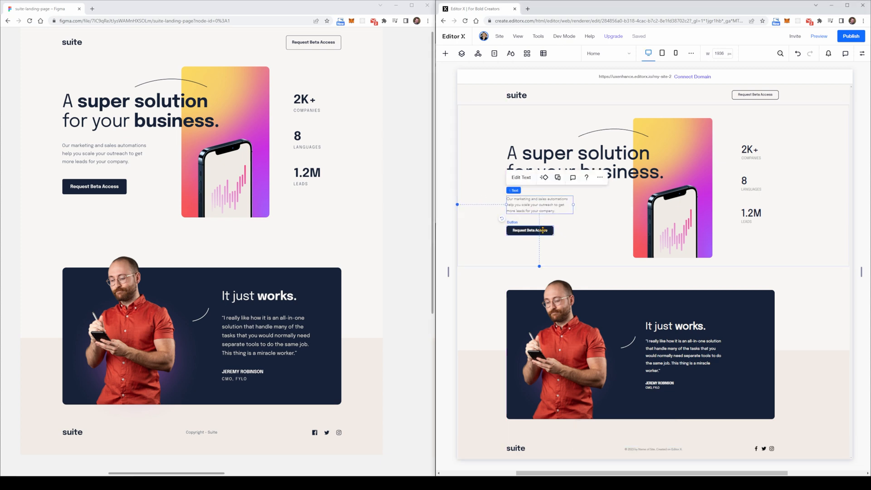
drag(545, 229, 544, 225)
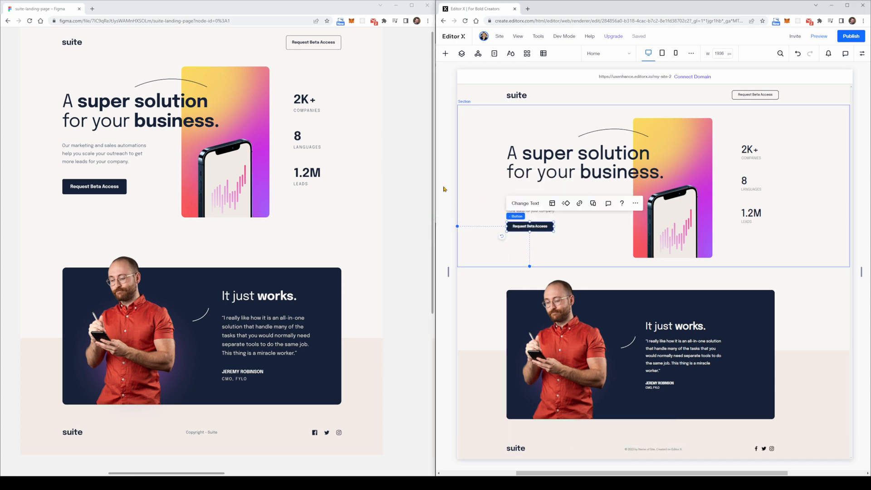
click(495, 194)
drag(520, 205, 520, 198)
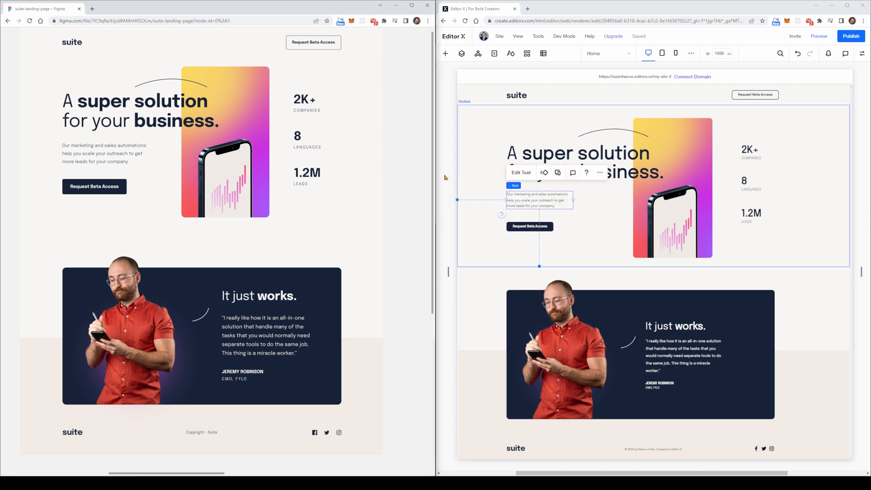
click(560, 450)
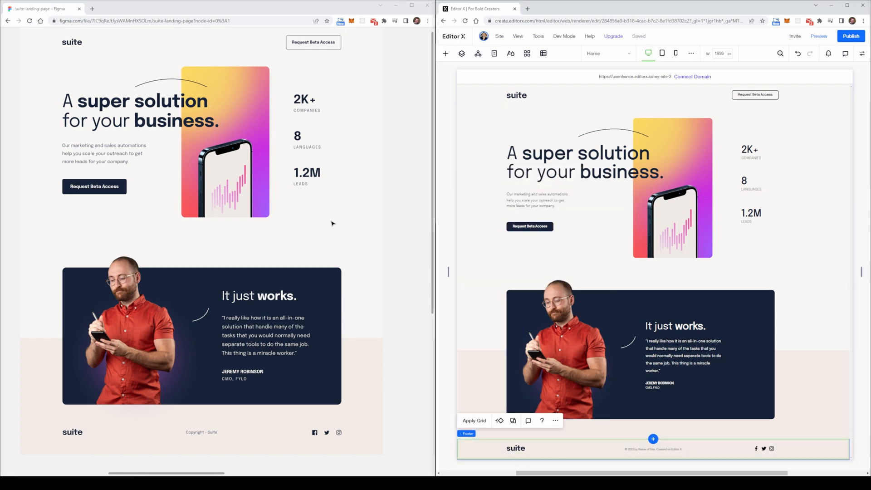
mouse_move(355, 253)
mouse_down()
mouse_move(33, 340)
mouse_move(336, 296)
mouse_up()
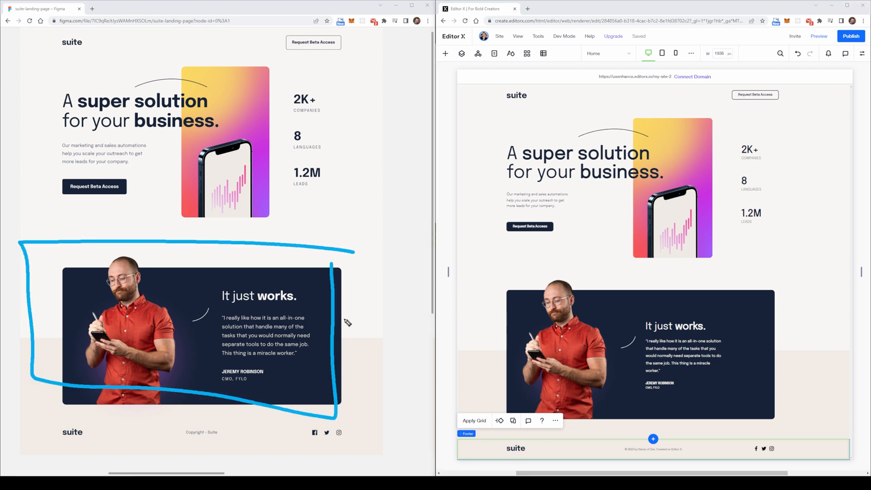
drag(333, 349, 478, 353)
drag(427, 333, 414, 370)
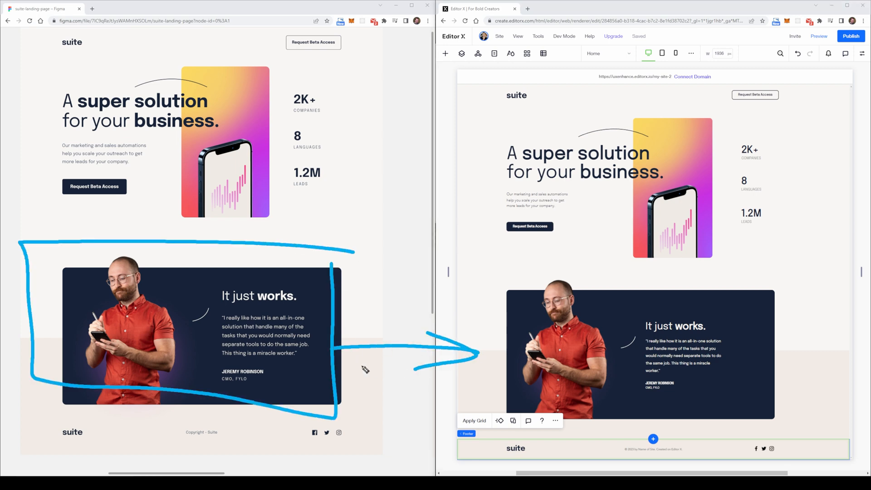
key(ctrl+shift+7)
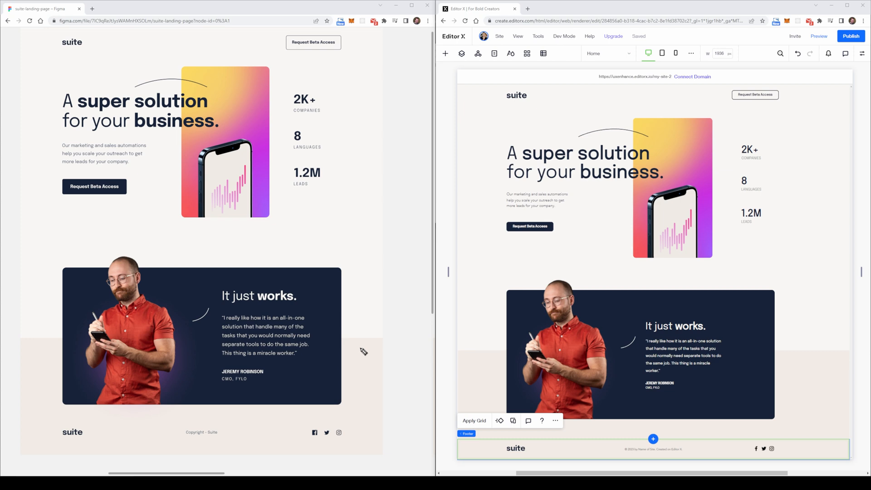
mouse_move(337, 316)
mouse_down()
mouse_move(514, 336)
mouse_move(440, 352)
mouse_up()
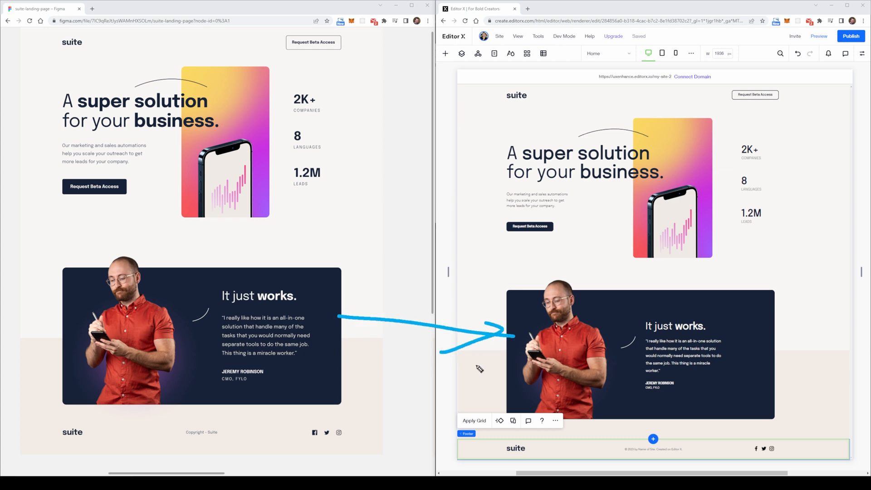
key(ctrl+shift+7)
mouse_move(451, 275)
mouse_down()
mouse_move(835, 257)
mouse_move(798, 280)
mouse_up()
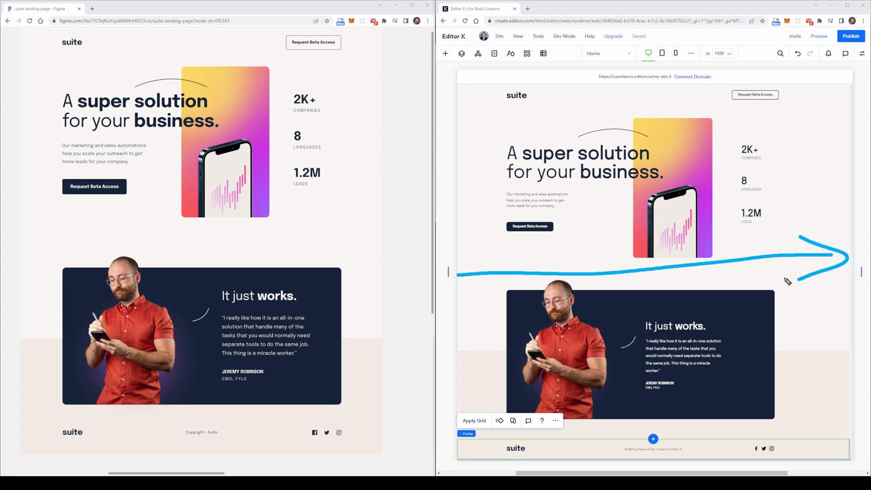
drag(517, 250, 450, 276)
key(ctrl+shift+7)
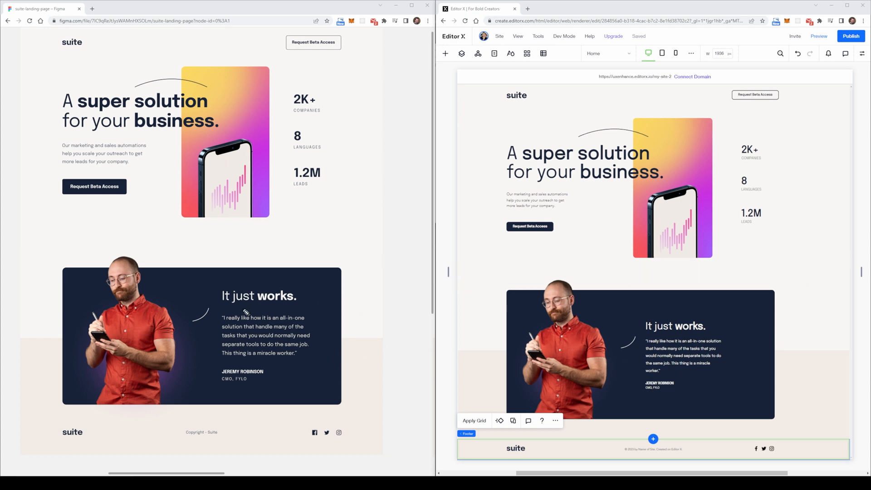
drag(464, 332, 573, 416)
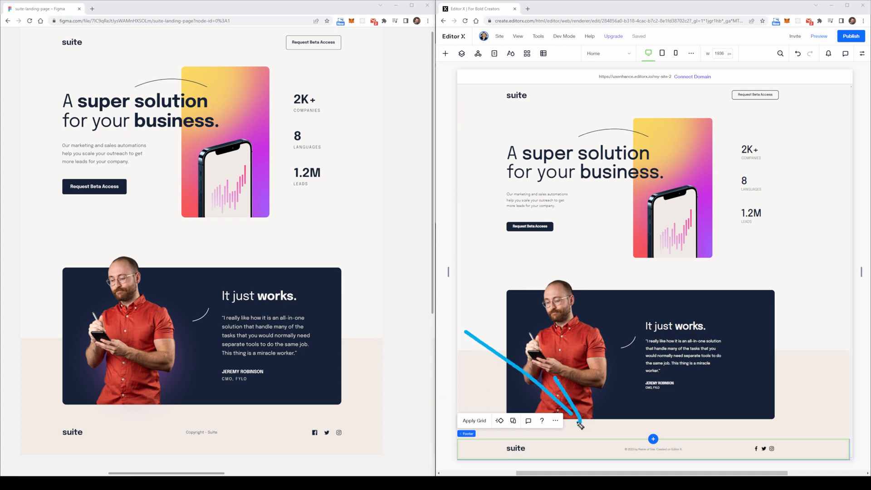
drag(385, 316, 255, 404)
drag(271, 367, 329, 404)
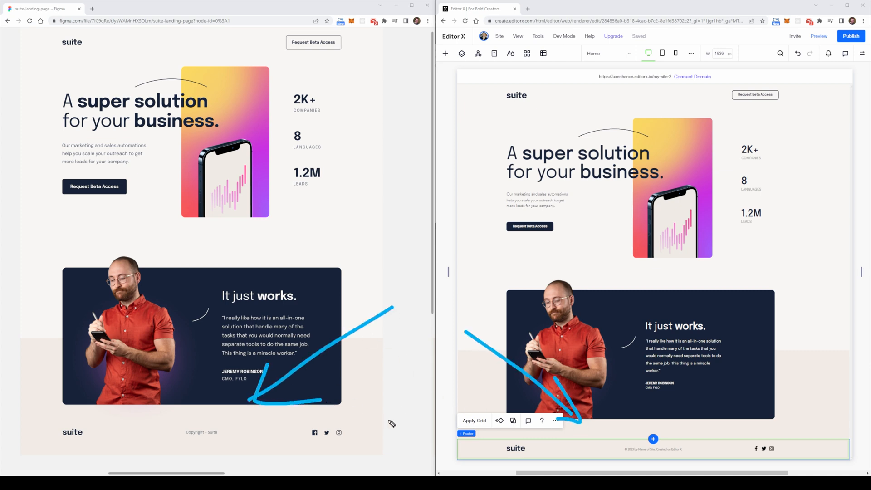
key(ctrl+shift+7)
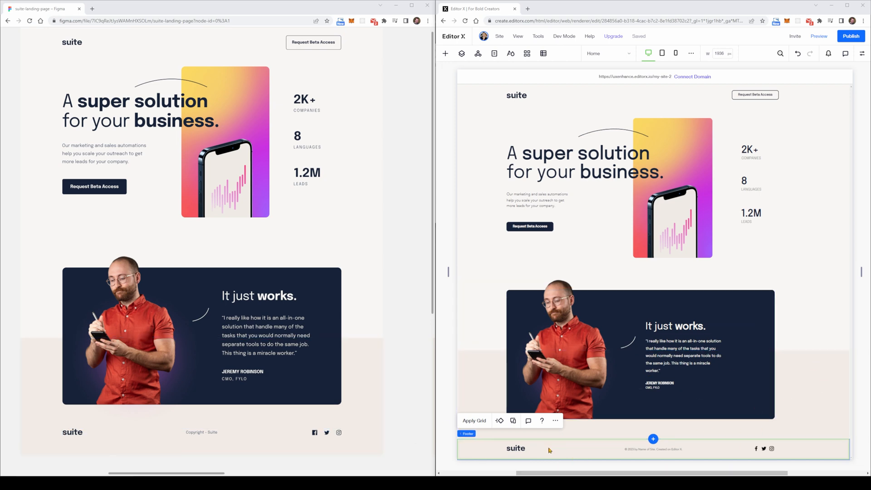
drag(536, 445, 635, 434)
drag(543, 424, 575, 454)
drag(603, 423, 620, 455)
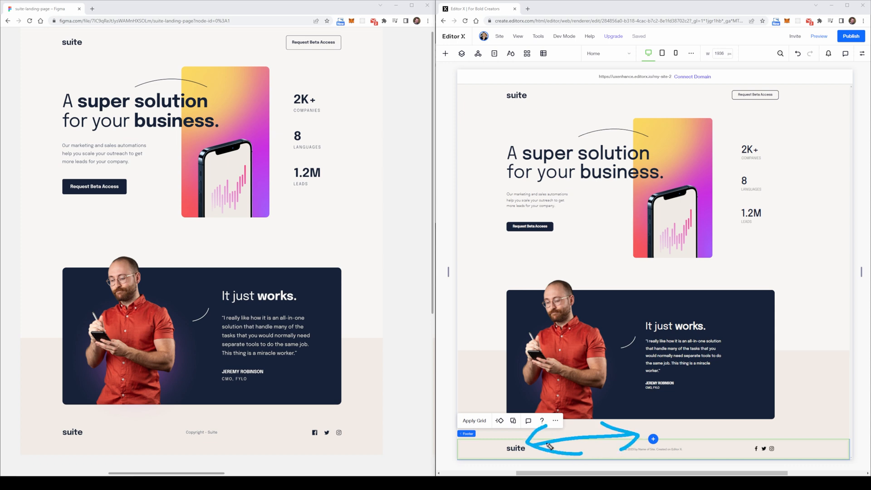
drag(96, 434, 183, 431)
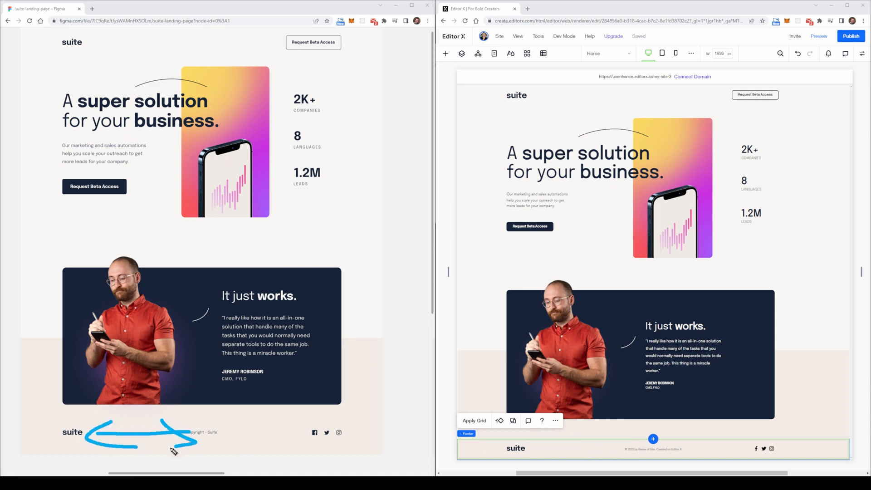
key(ctrl+shift+7)
drag(44, 340, 396, 341)
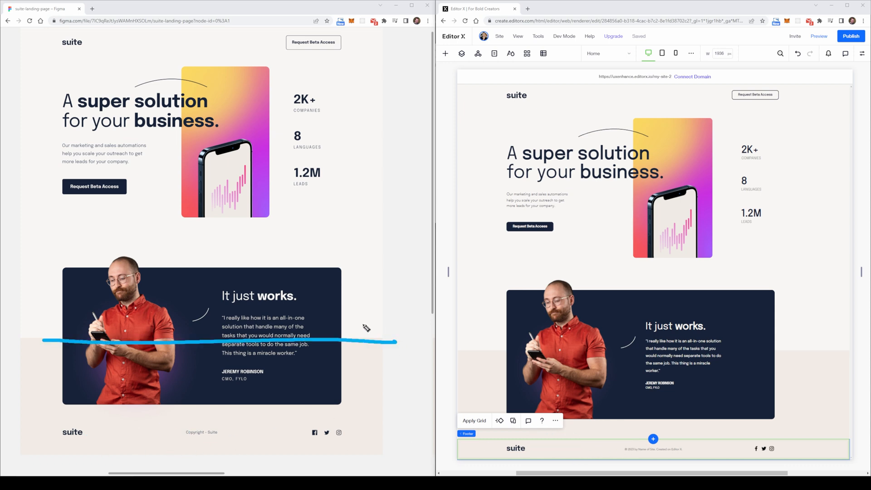